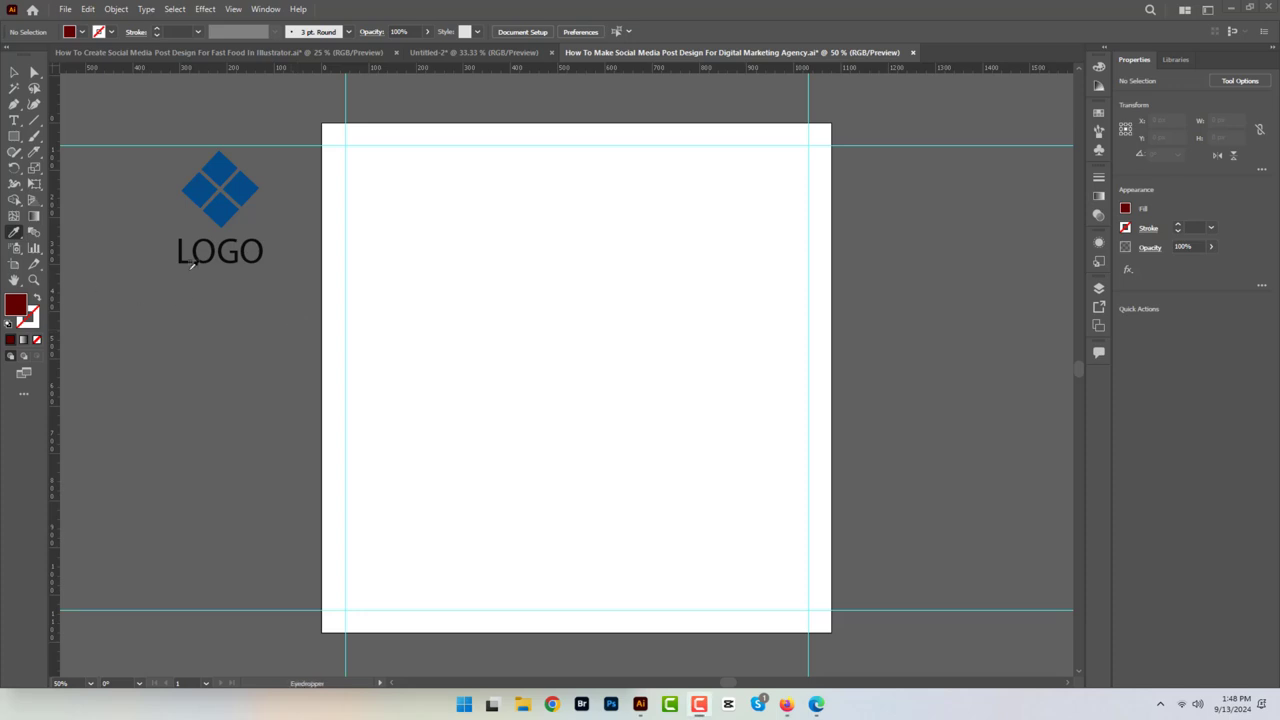
Step: Draw a 261 × 1080 px strip in the logo's blue along the artboard's right edge
left_click(13, 233)
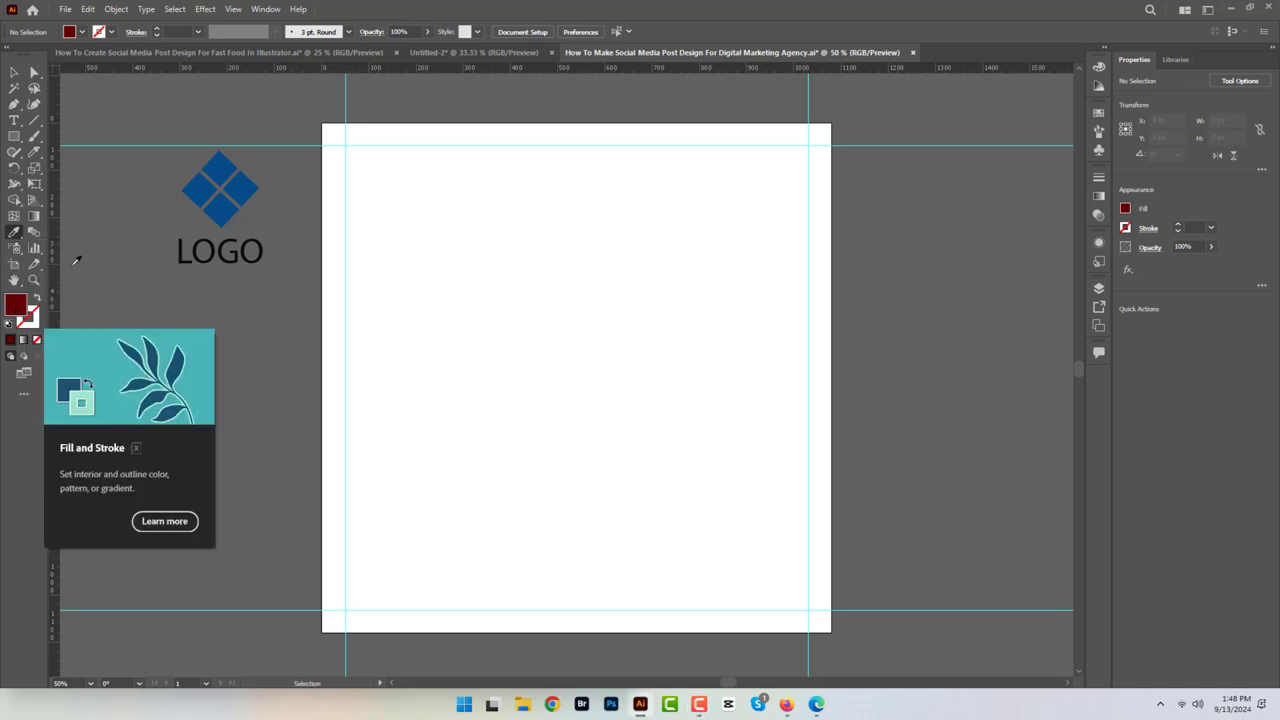
left_click(202, 182)
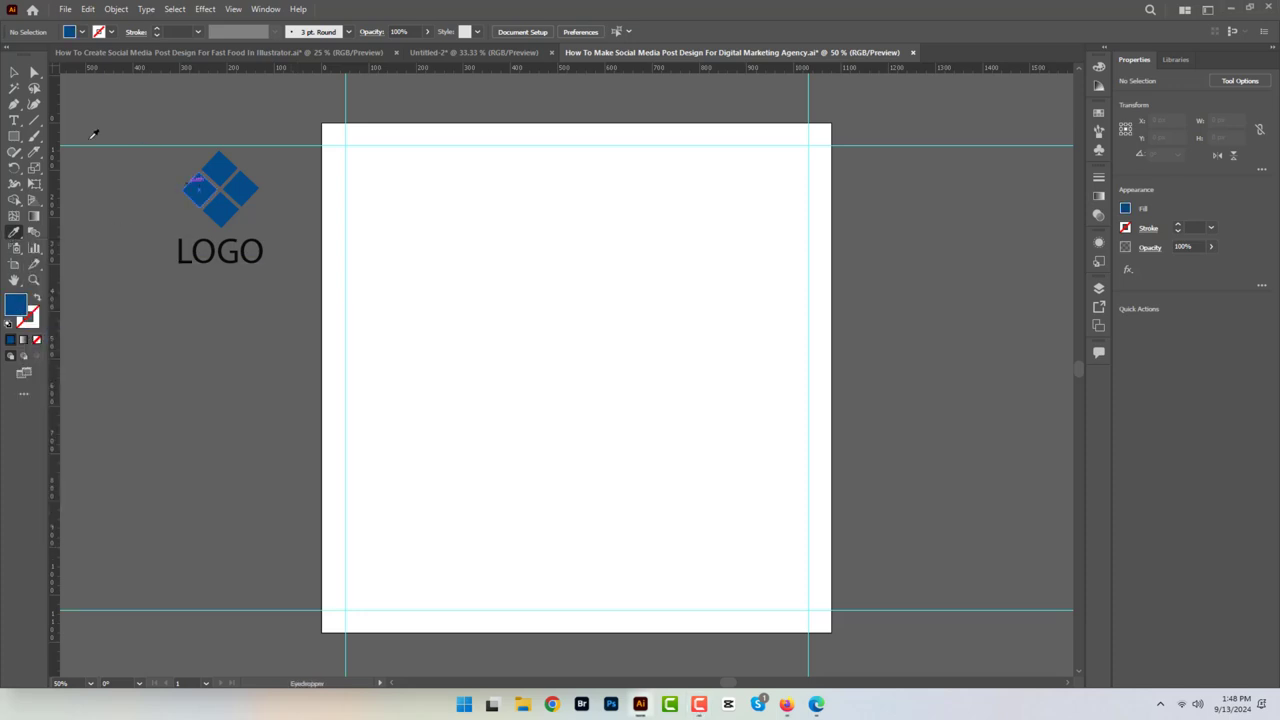
left_click(13, 135)
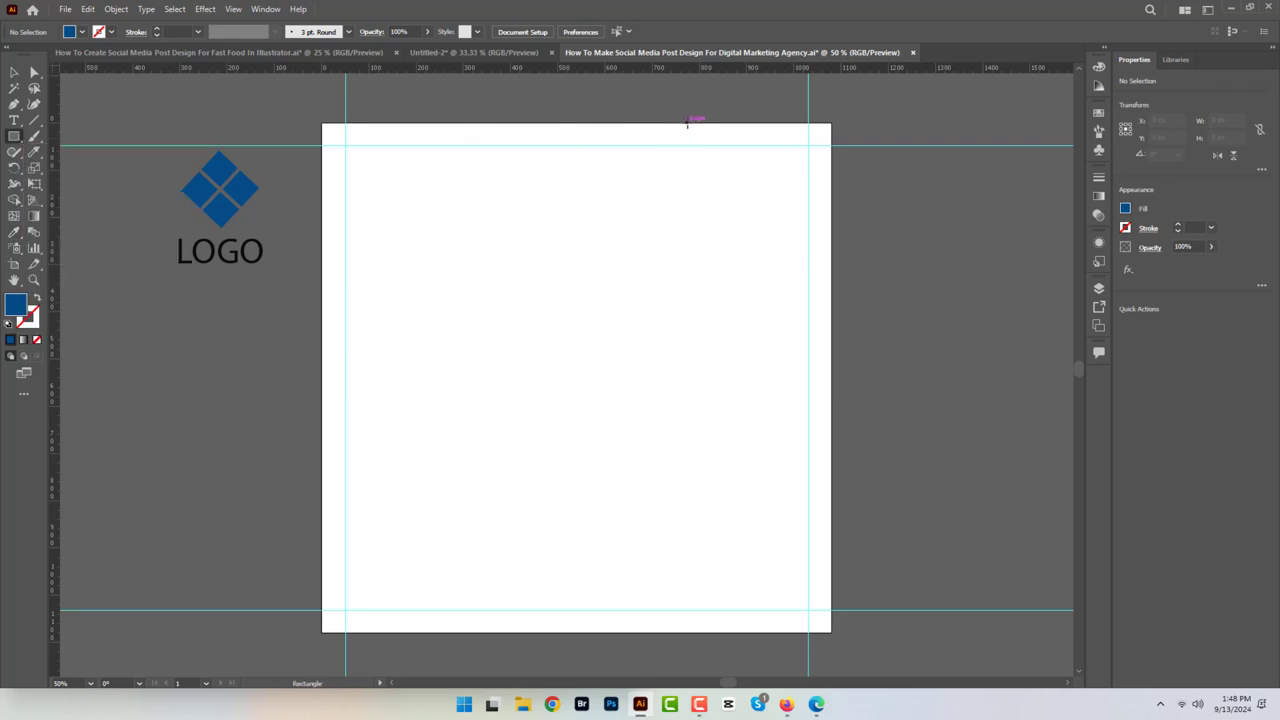
left_click_drag(687, 123, 808, 626)
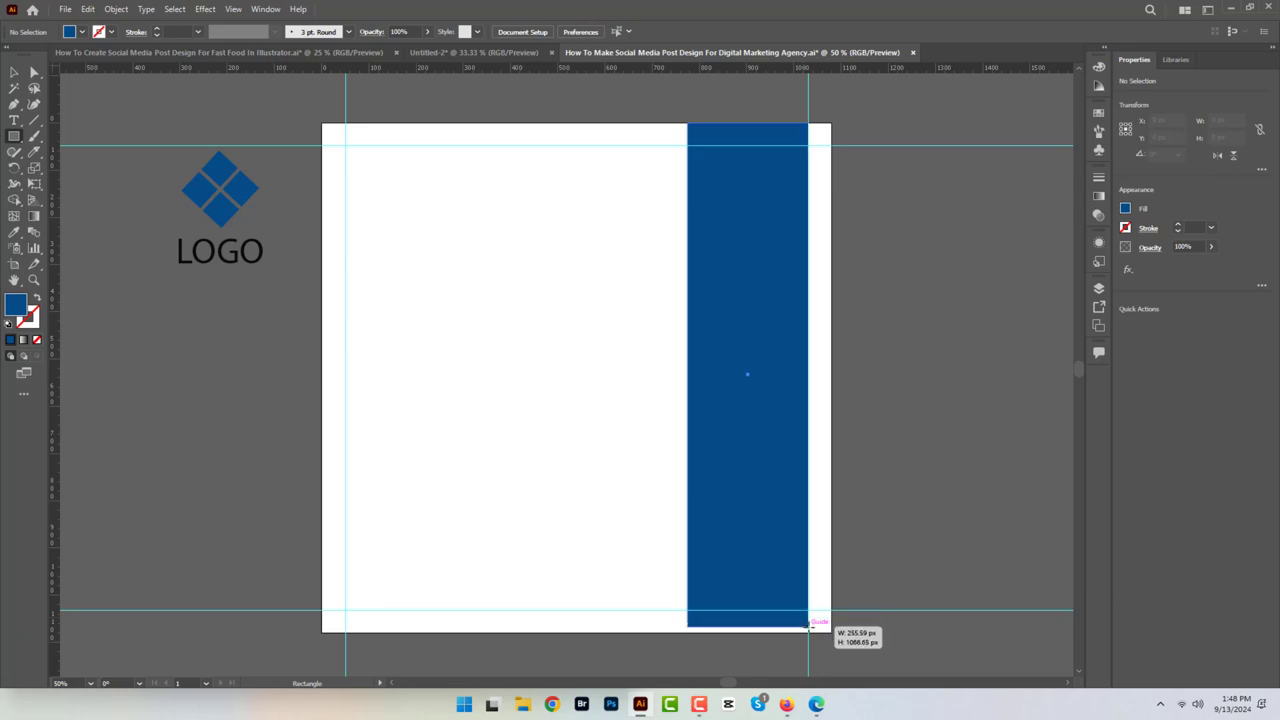
key("Right")
key("Right")
key("Right")
key("Right")
key("Right")
key("Right")
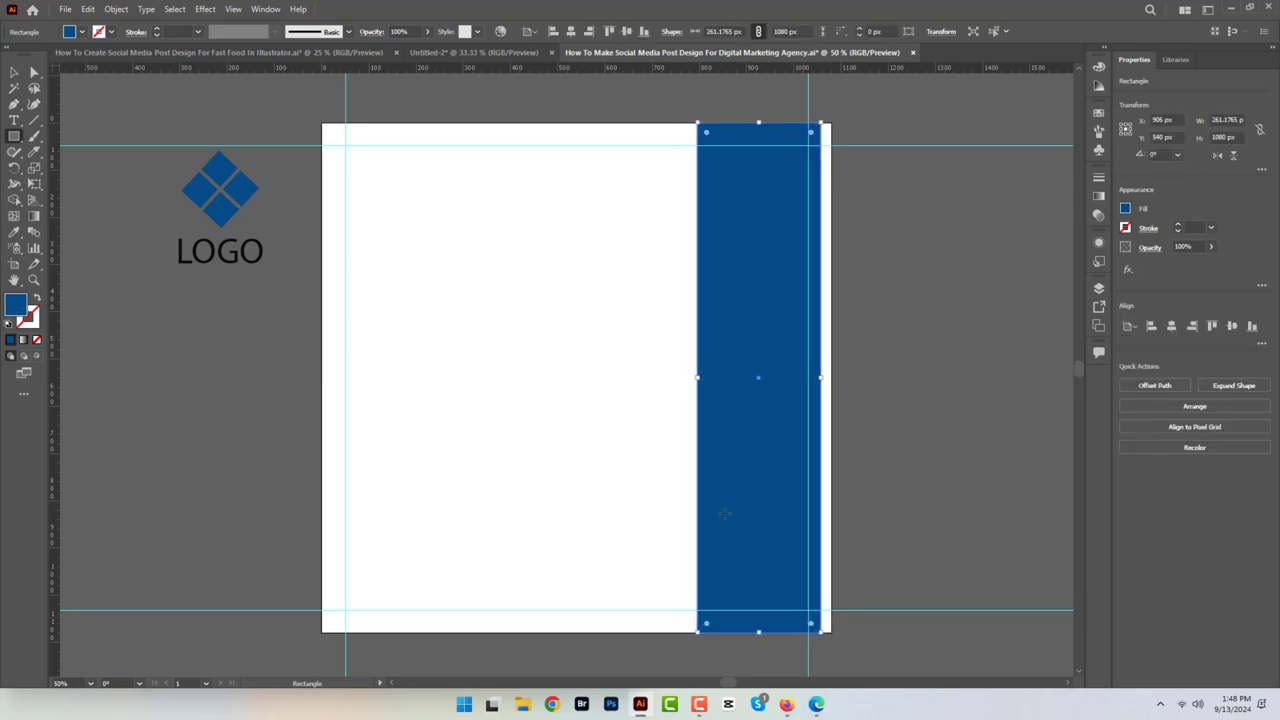
key("Right")
key("Right")
key("Right")
key("Right")
key("Right")
key("Right")
key("Left")
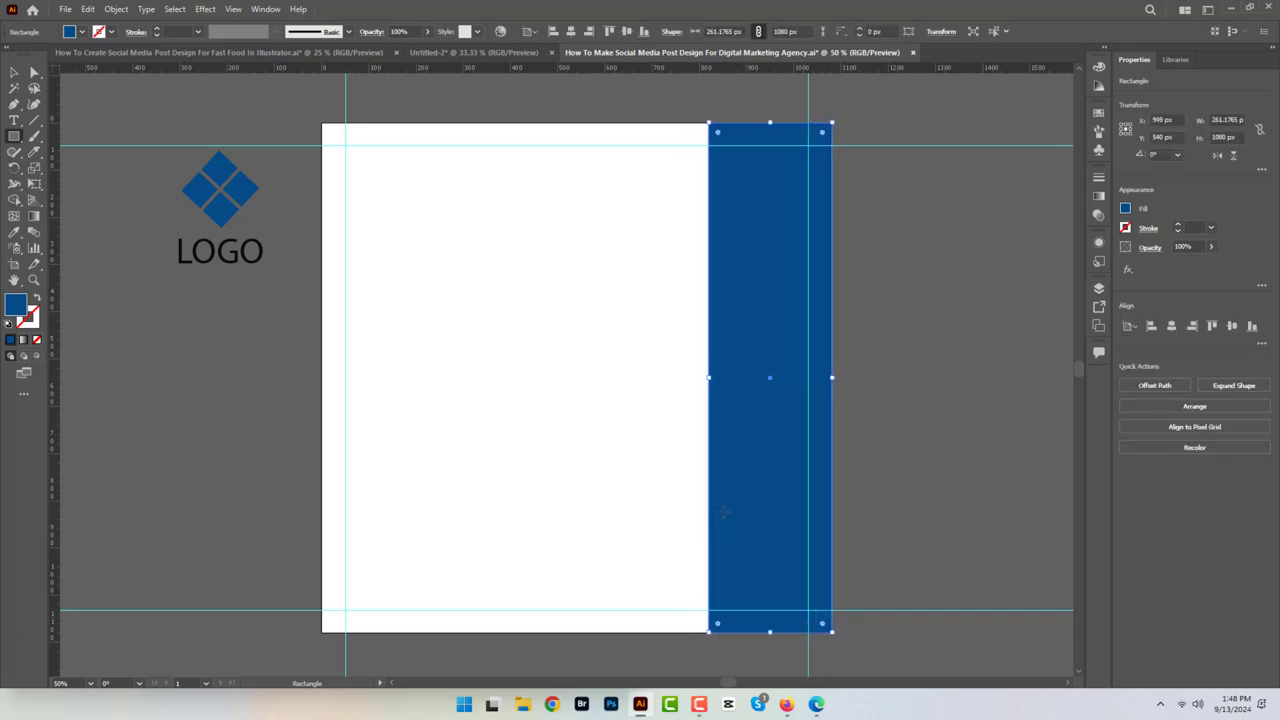
key("v")
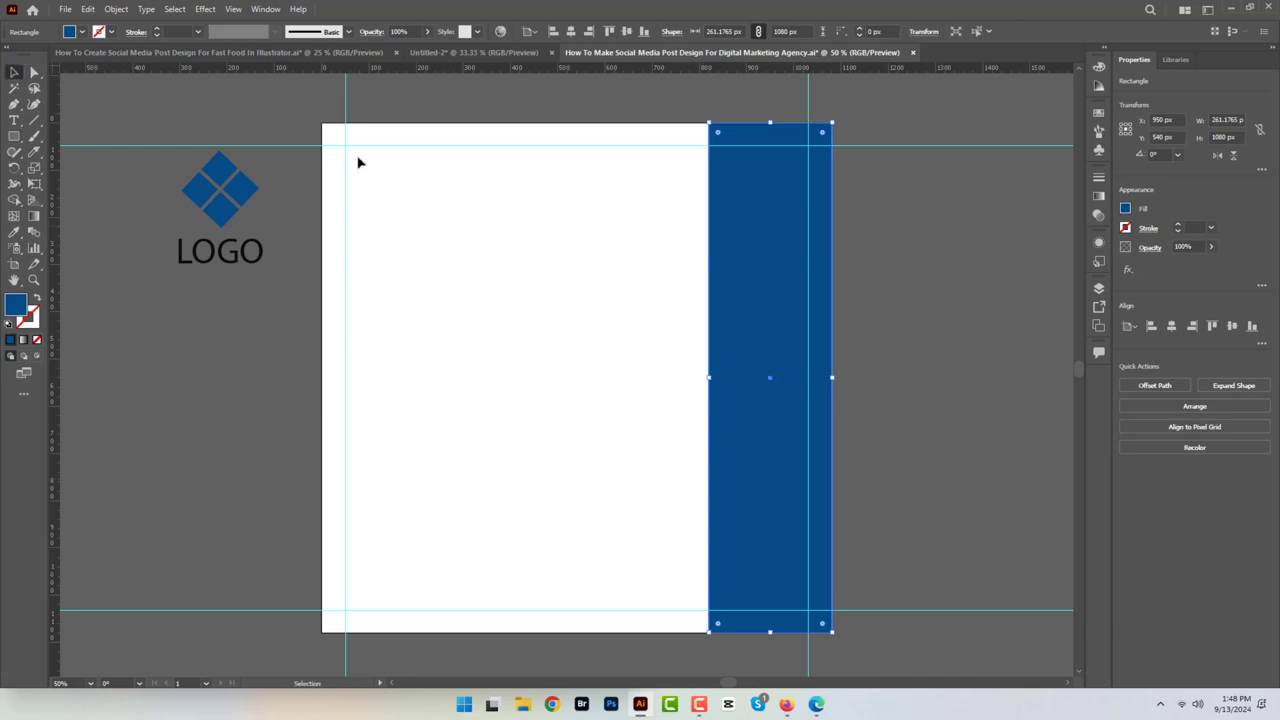
left_click(487, 117)
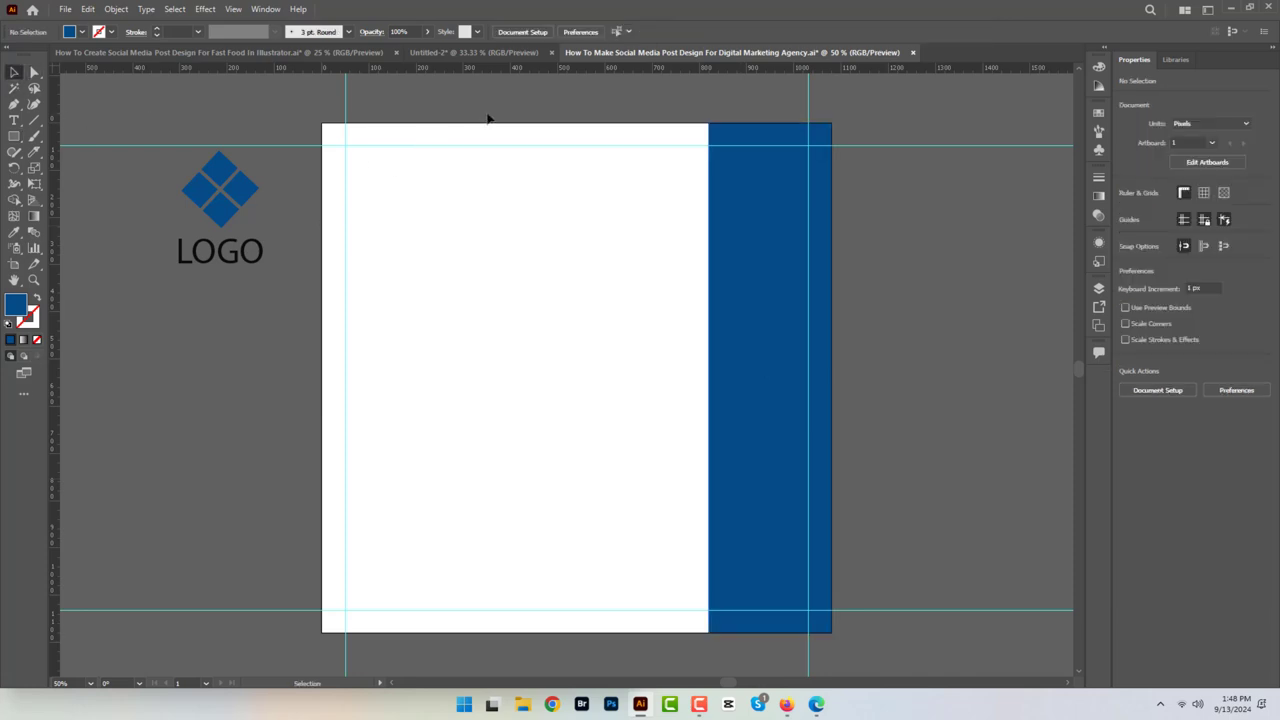
Step: Move the logo to the top-left and bring in the desk photo, scaled to about 843 × 562 px at right
mouse_move(225, 180)
left_mouse_down()
mouse_move(385, 160)
mouse_move(345, 142)
mouse_move(362, 168)
left_mouse_up()
left_click(443, 191)
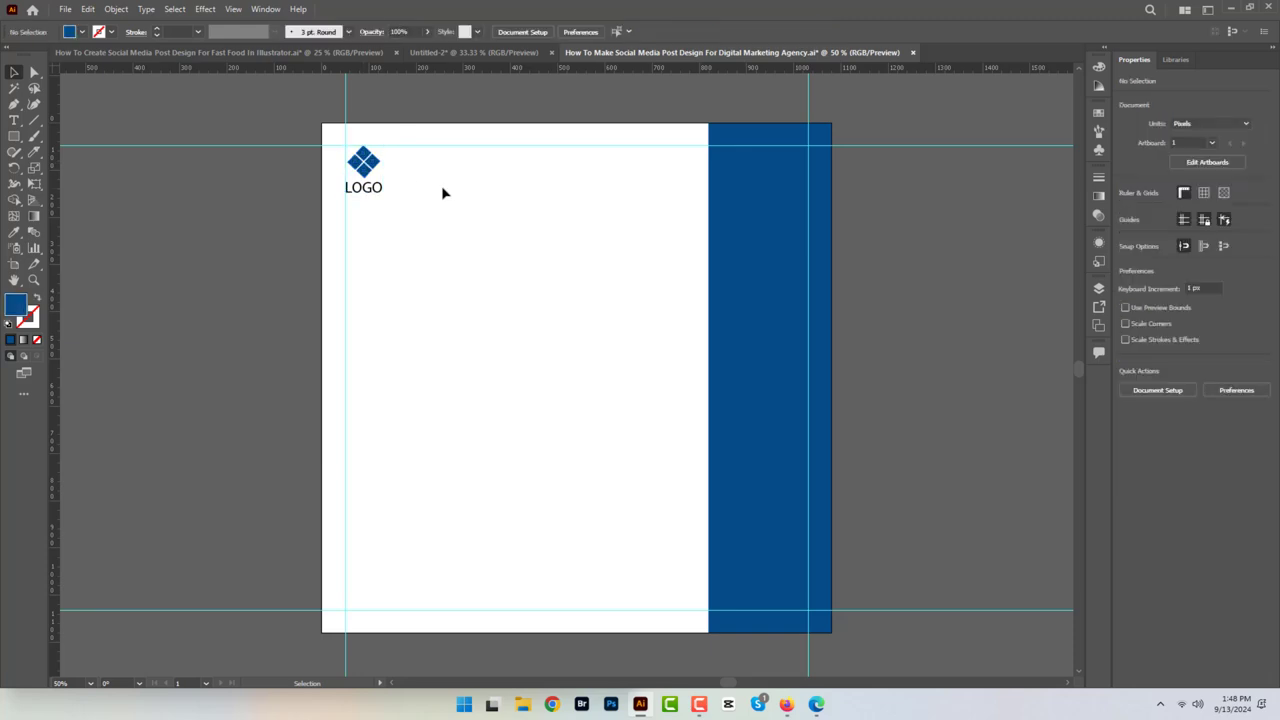
left_click(474, 52)
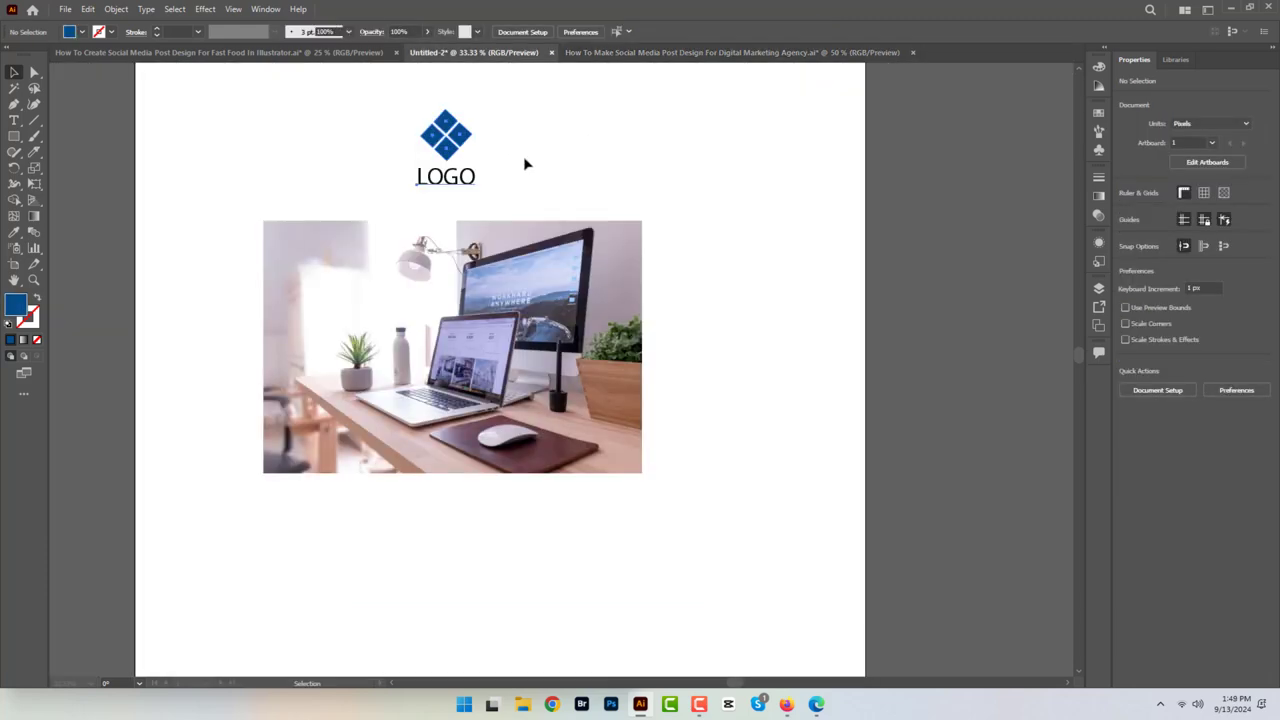
mouse_move(448, 355)
left_mouse_down()
mouse_move(465, 84)
mouse_move(349, 296)
left_mouse_up()
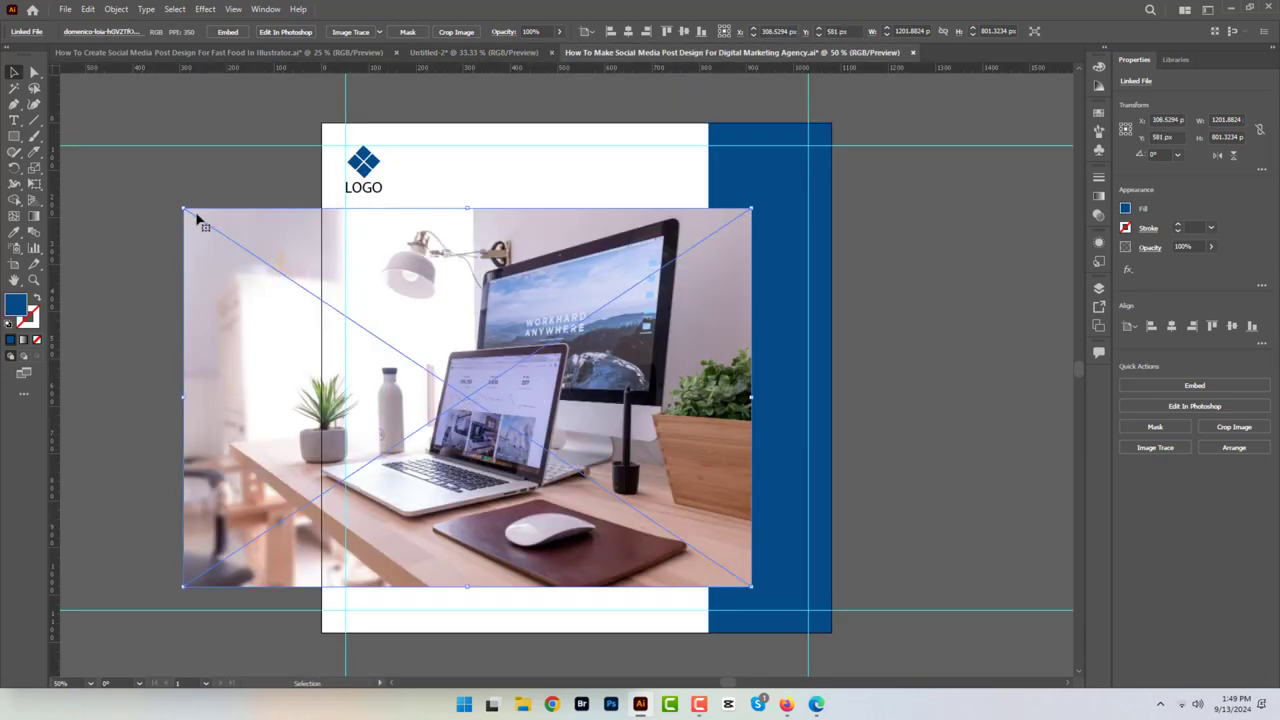
mouse_move(184, 209)
left_mouse_down()
mouse_move(226, 245)
mouse_move(271, 251)
left_mouse_up()
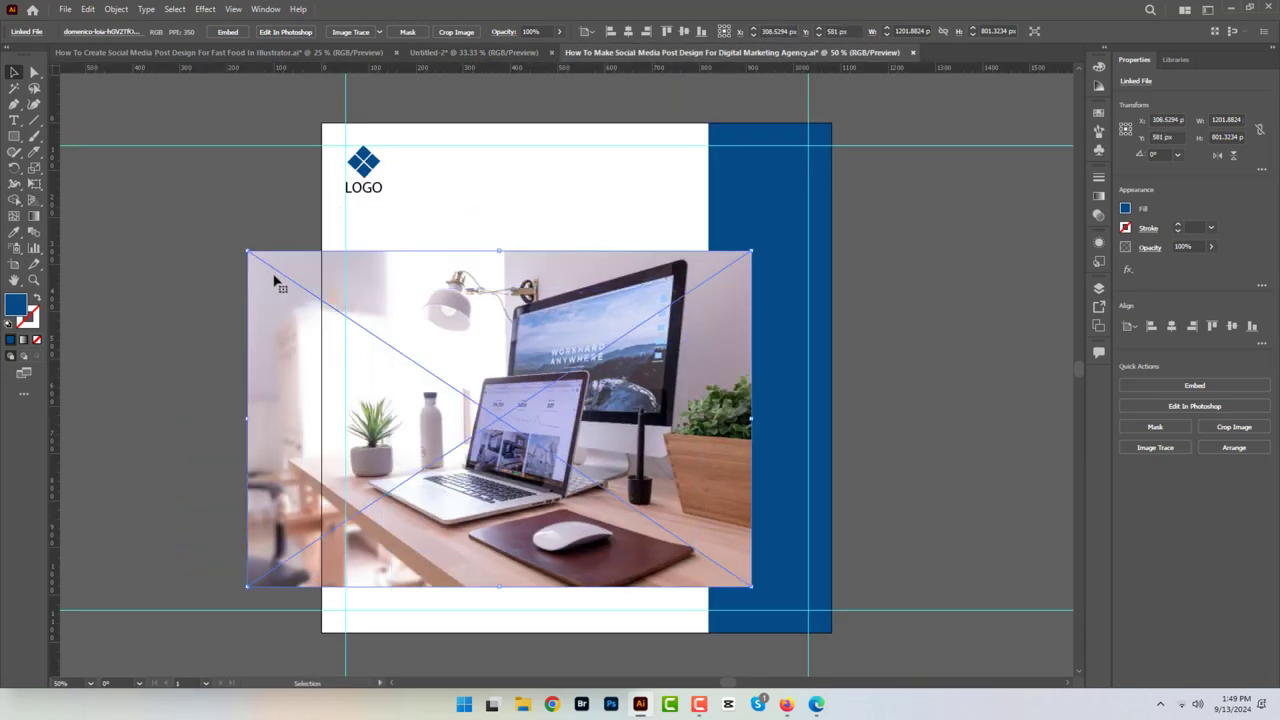
left_click_drag(480, 351, 537, 292)
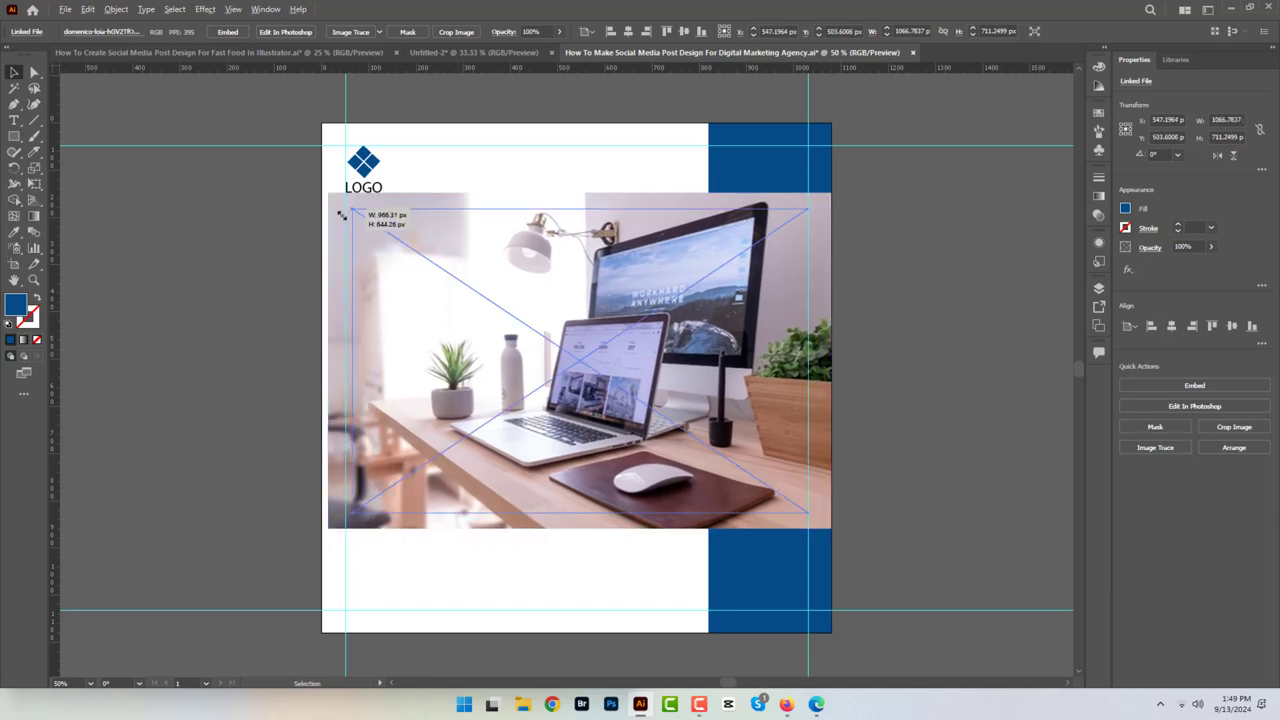
left_click_drag(326, 195, 380, 229)
left_click_drag(486, 286, 556, 290)
Step: Draw a white-filled rectangle covering the left part of the desk photo
left_click(572, 109)
key("m")
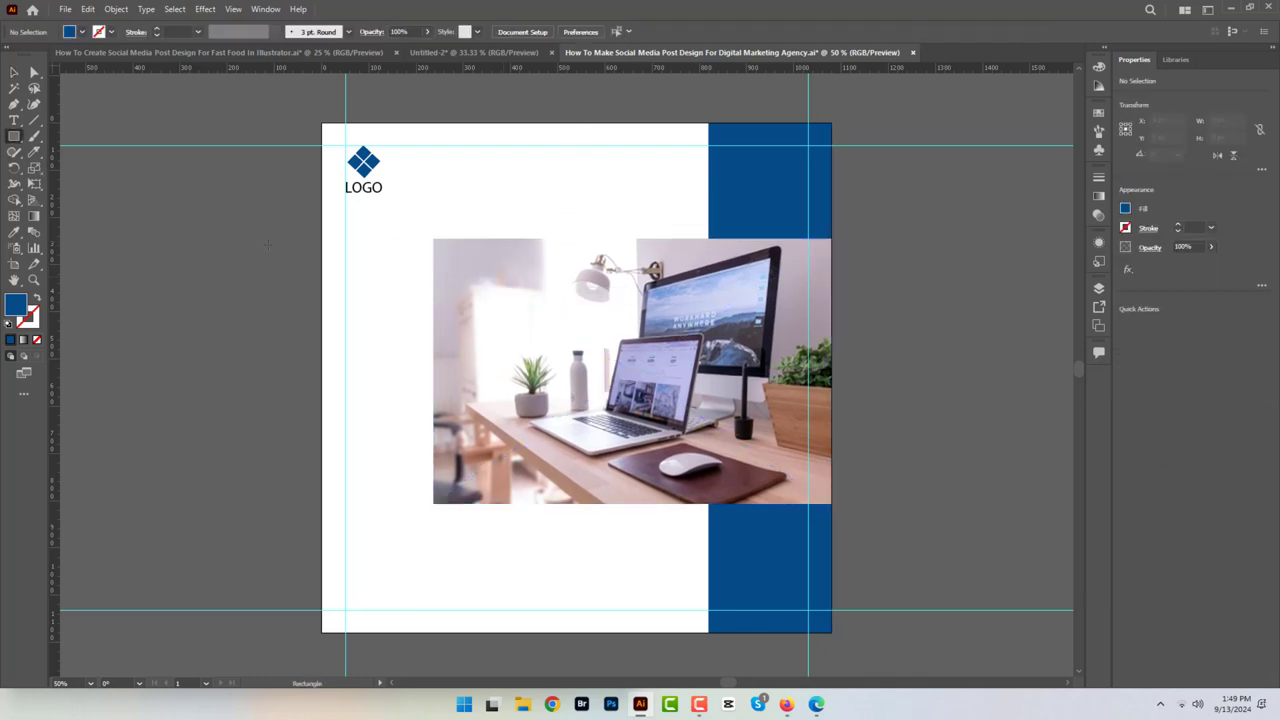
key("i")
left_click(375, 264)
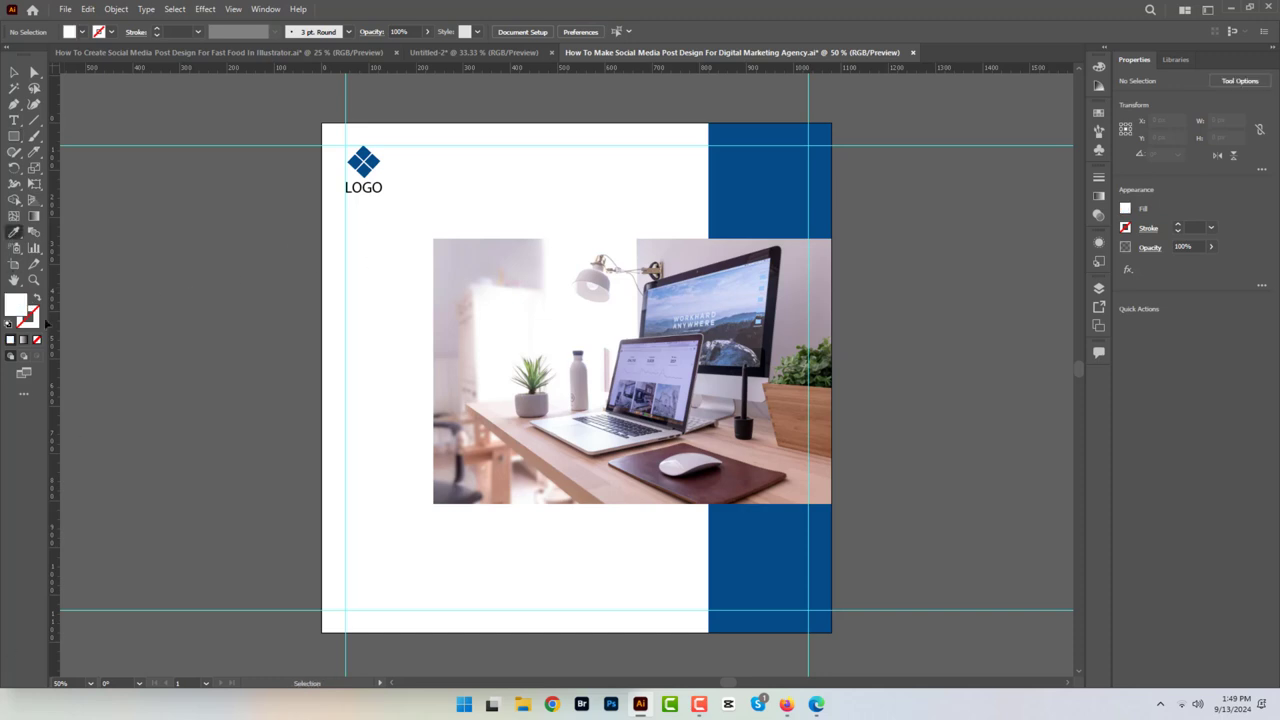
left_click(13, 137)
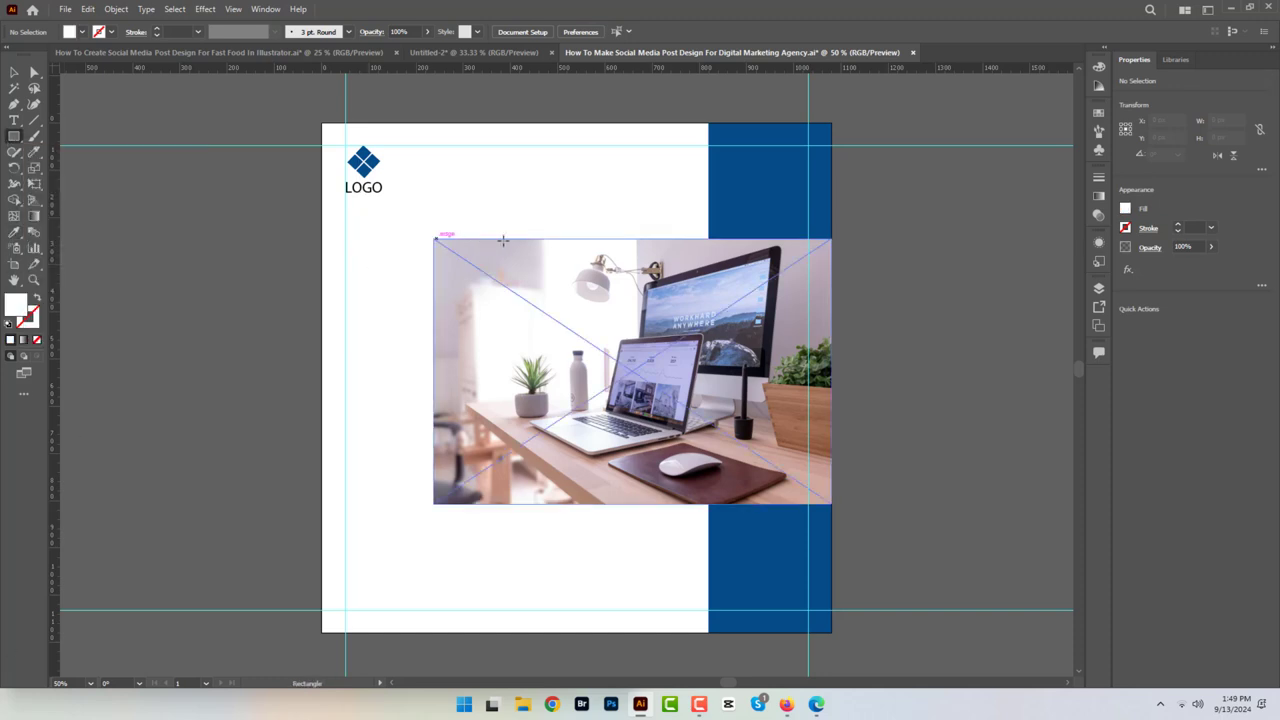
left_click_drag(577, 239, 322, 504)
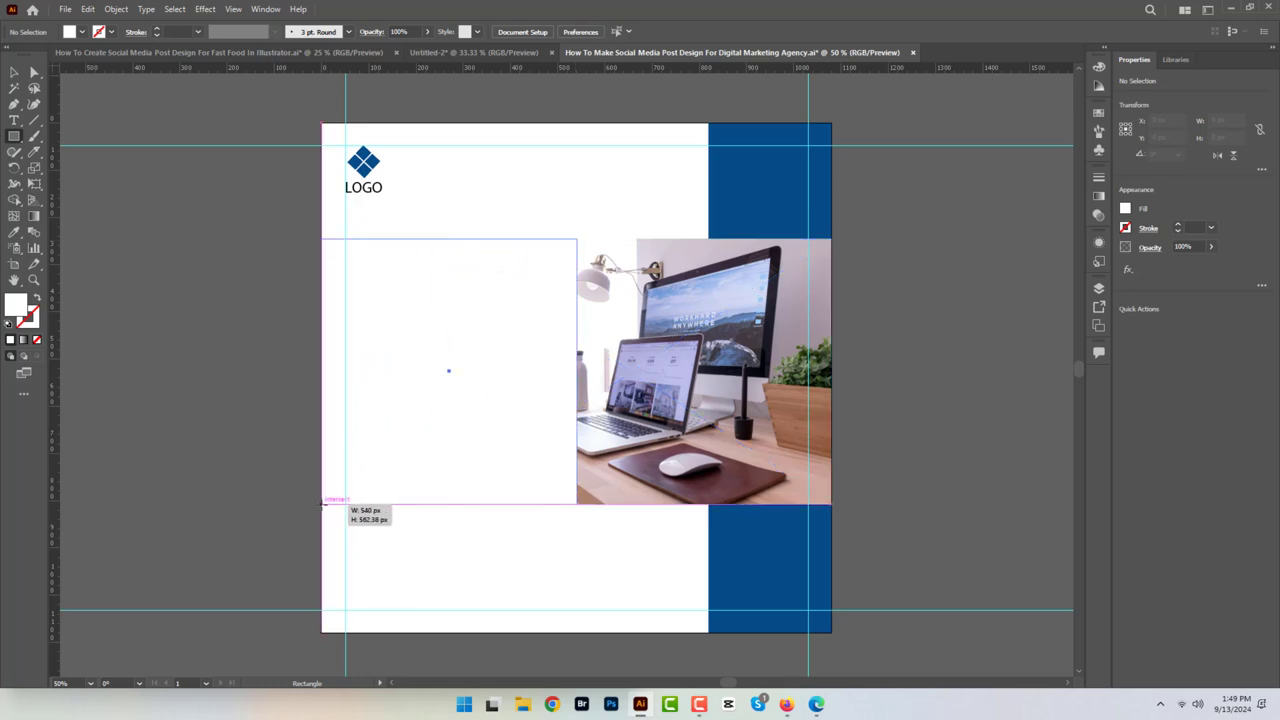
left_click_drag(322, 504, 322, 504)
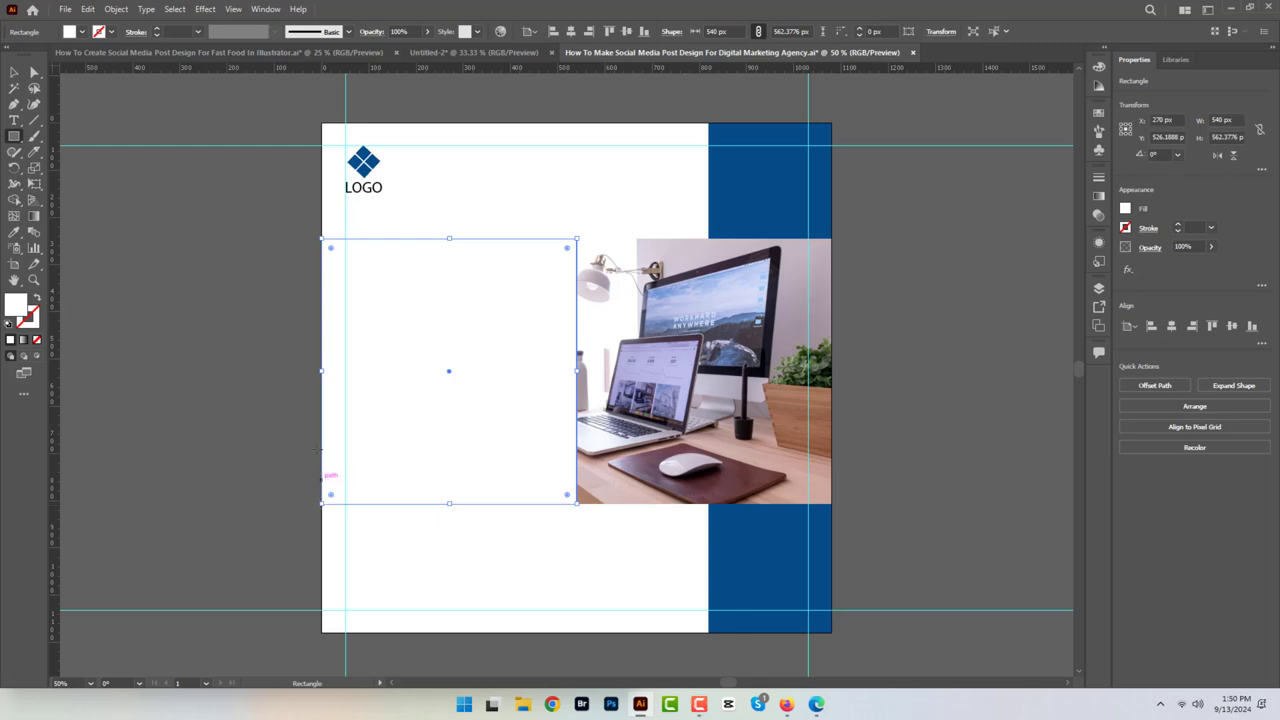
Step: Fully round the white rectangle's right corners to make a curved cutout
left_click(9, 74)
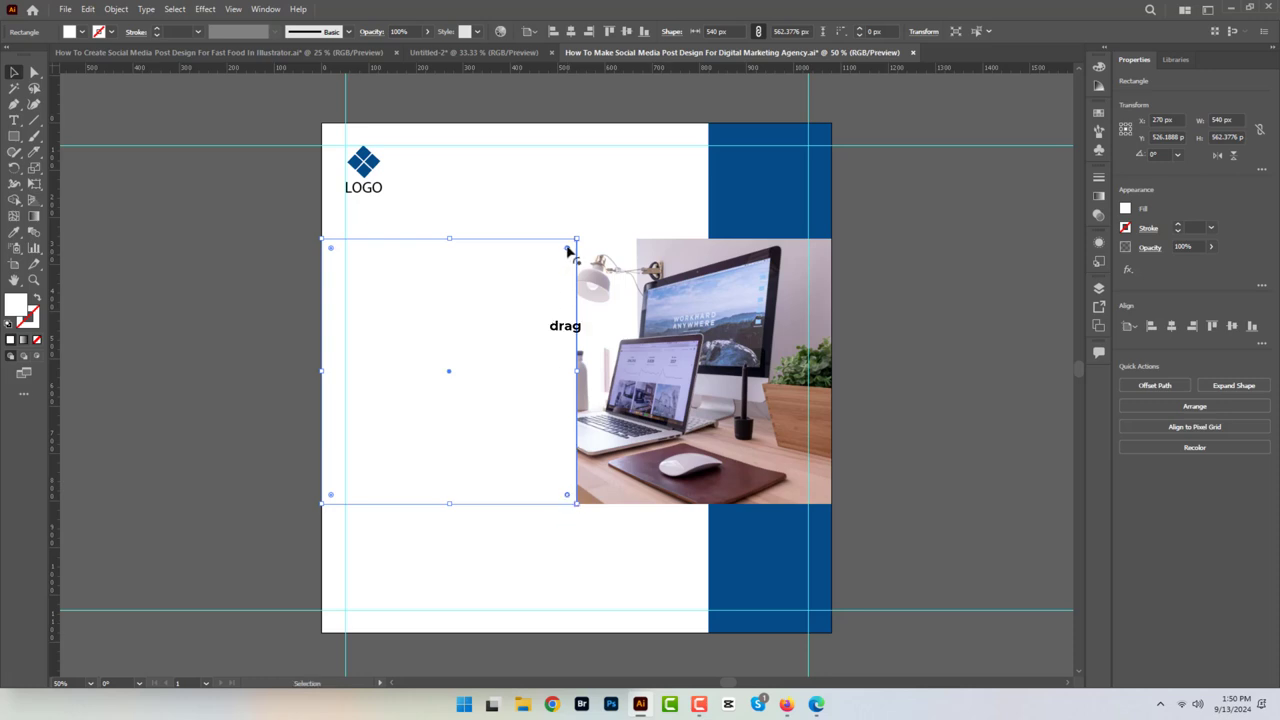
mouse_move(567, 250)
left_mouse_down()
mouse_move(484, 322)
mouse_move(407, 345)
left_mouse_up()
left_click(366, 230)
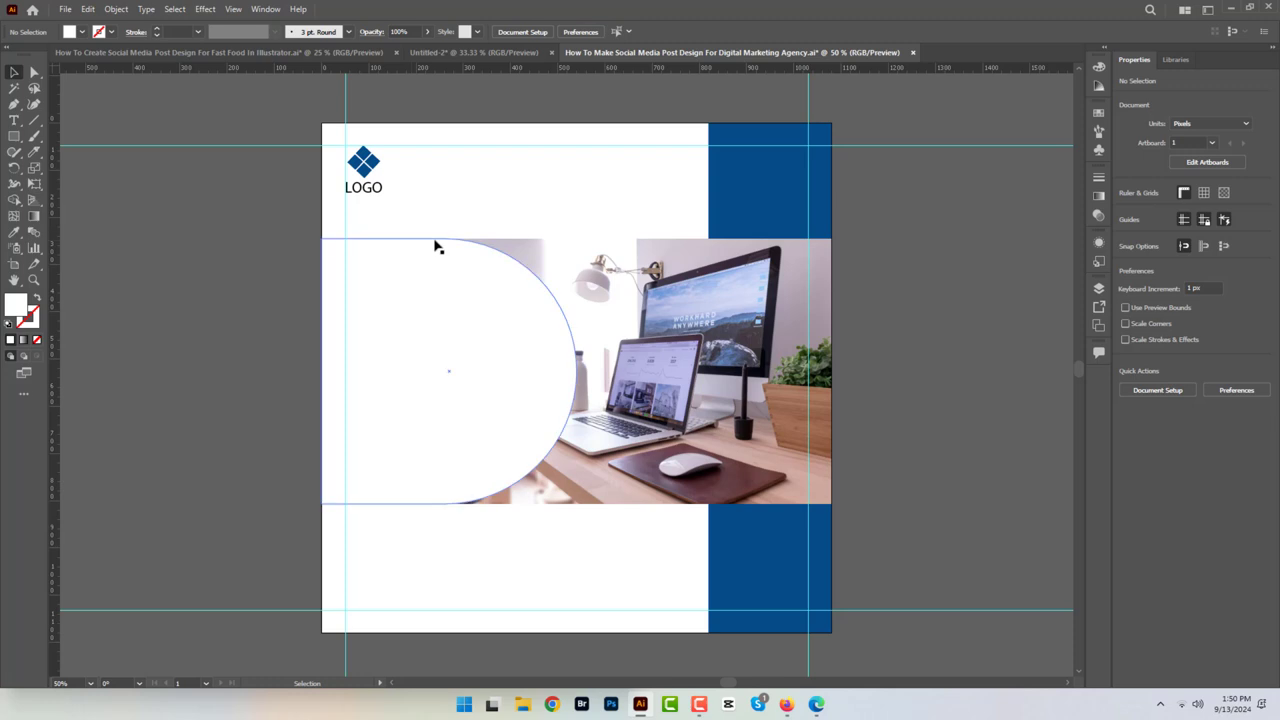
left_click(14, 136)
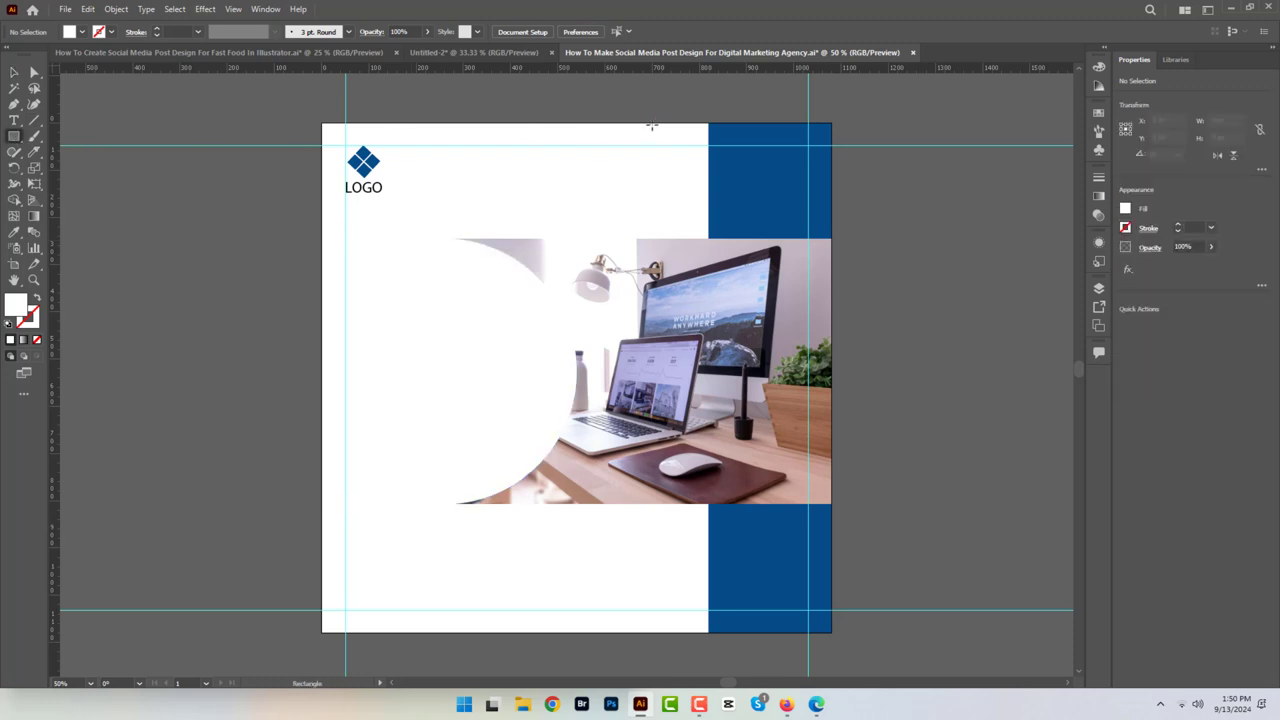
Step: Draw a thin full-height strip filled with light grey A8A7A7
left_click_drag(679, 123, 694, 628)
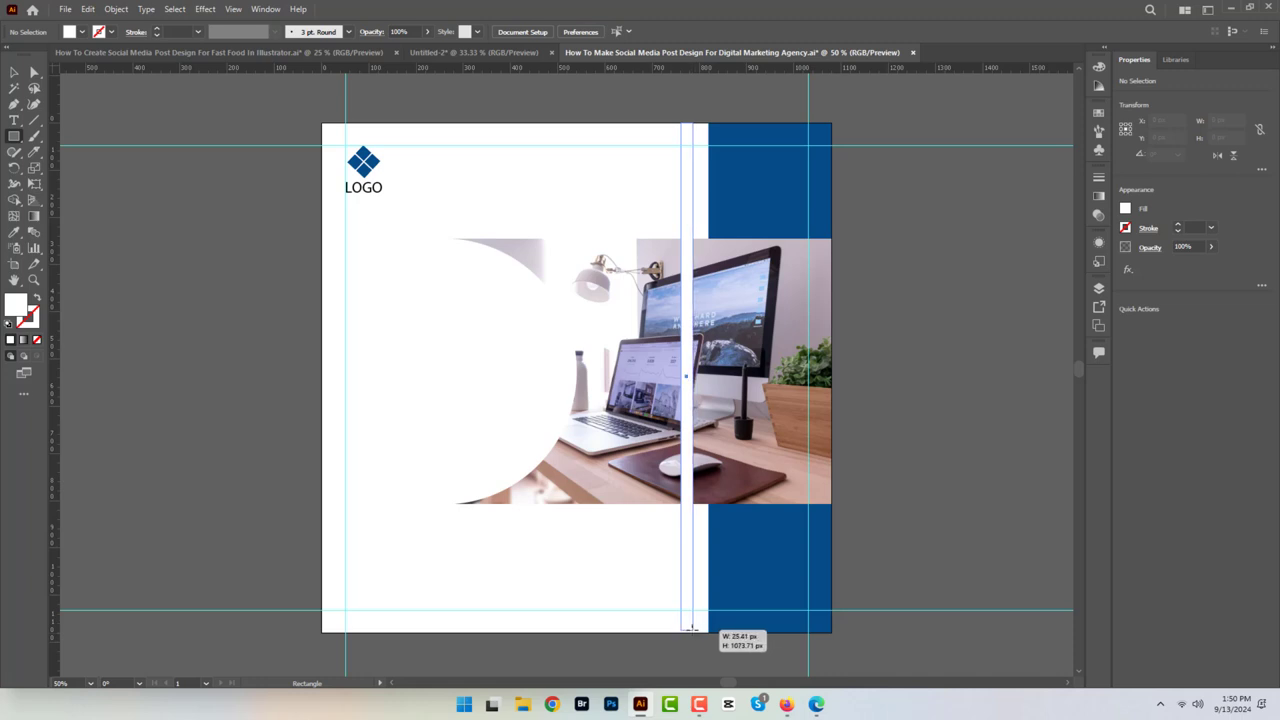
left_click_drag(694, 628, 696, 628)
double_click(18, 306)
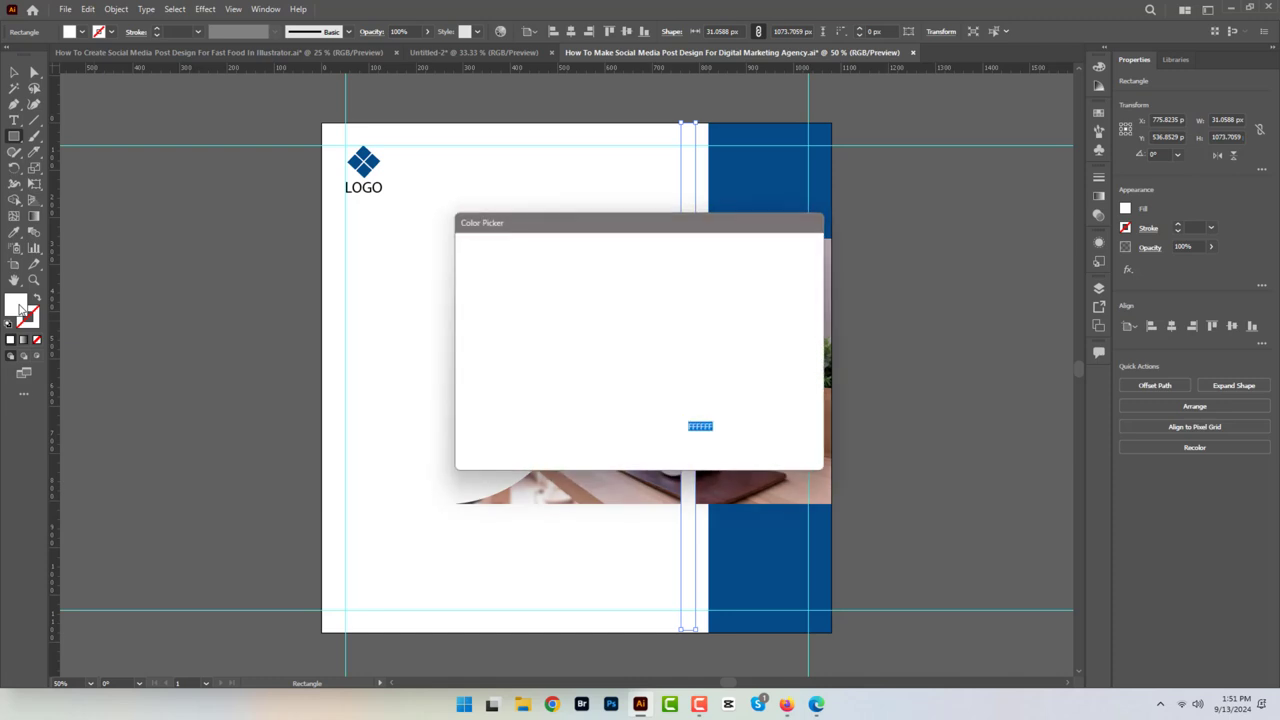
left_click(466, 318)
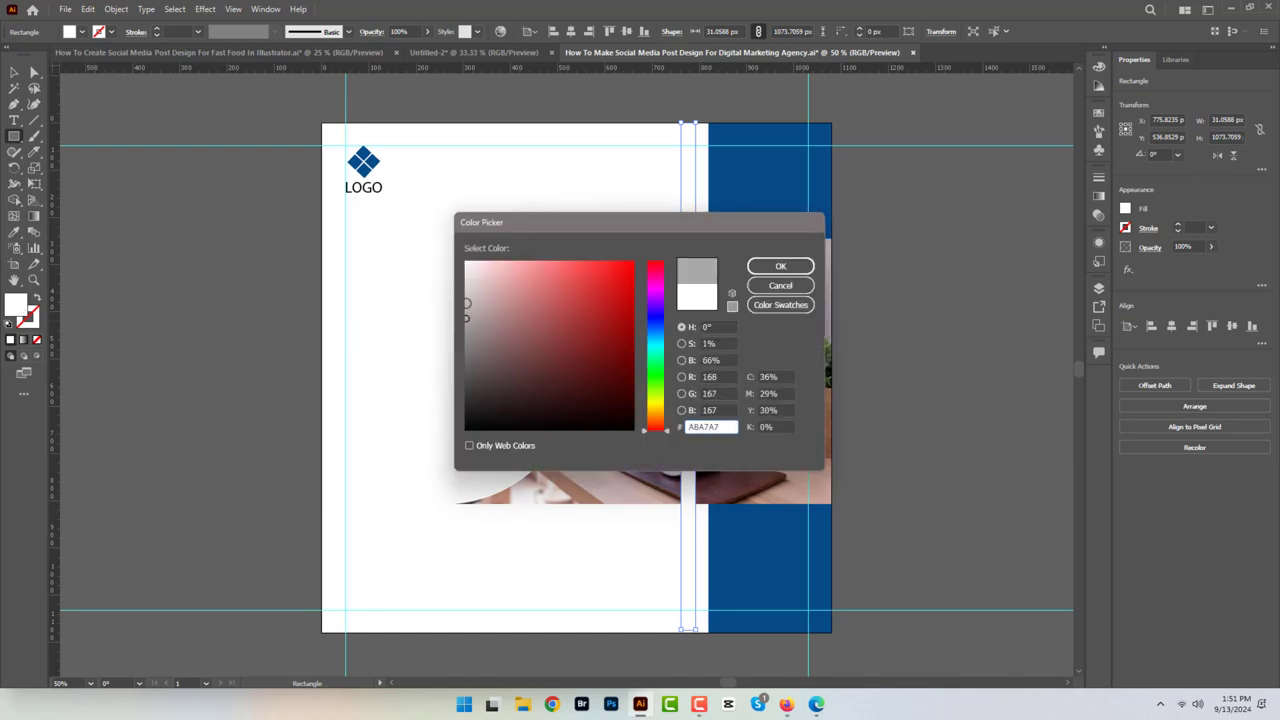
left_click(780, 266)
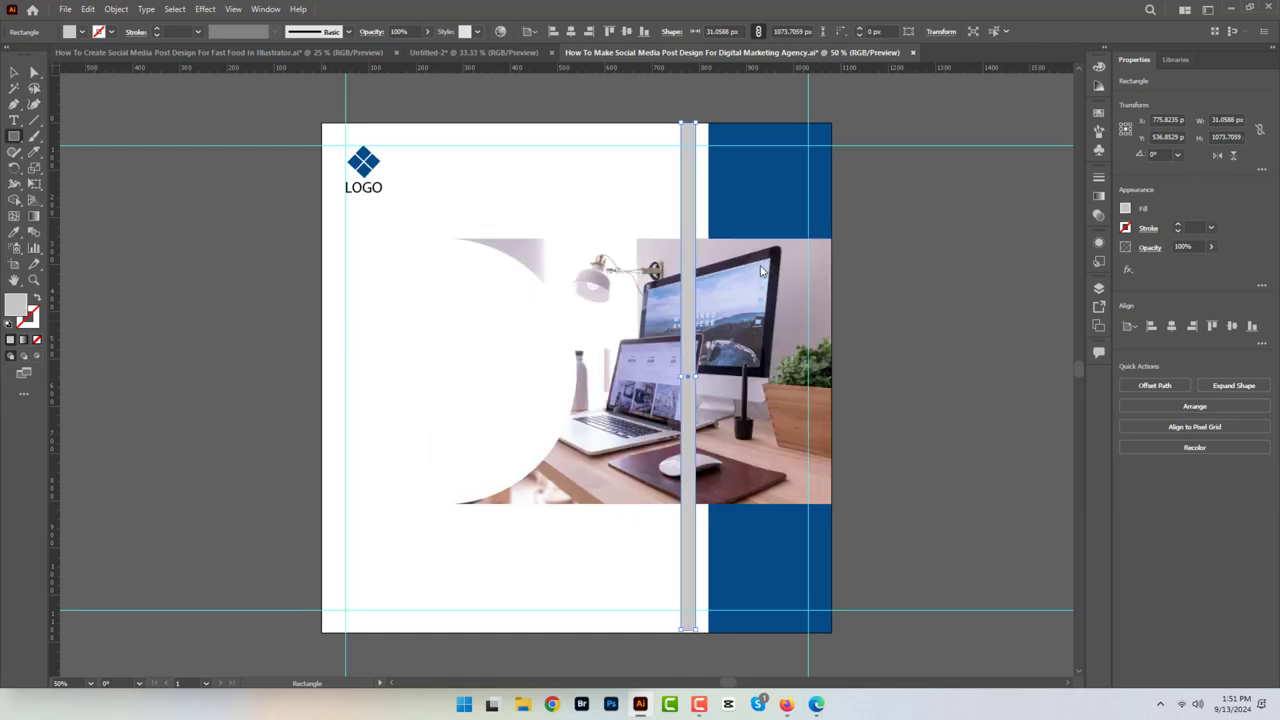
Step: Alt-drag a copy of the grey strip just to its left
left_click(14, 72)
left_click(660, 270)
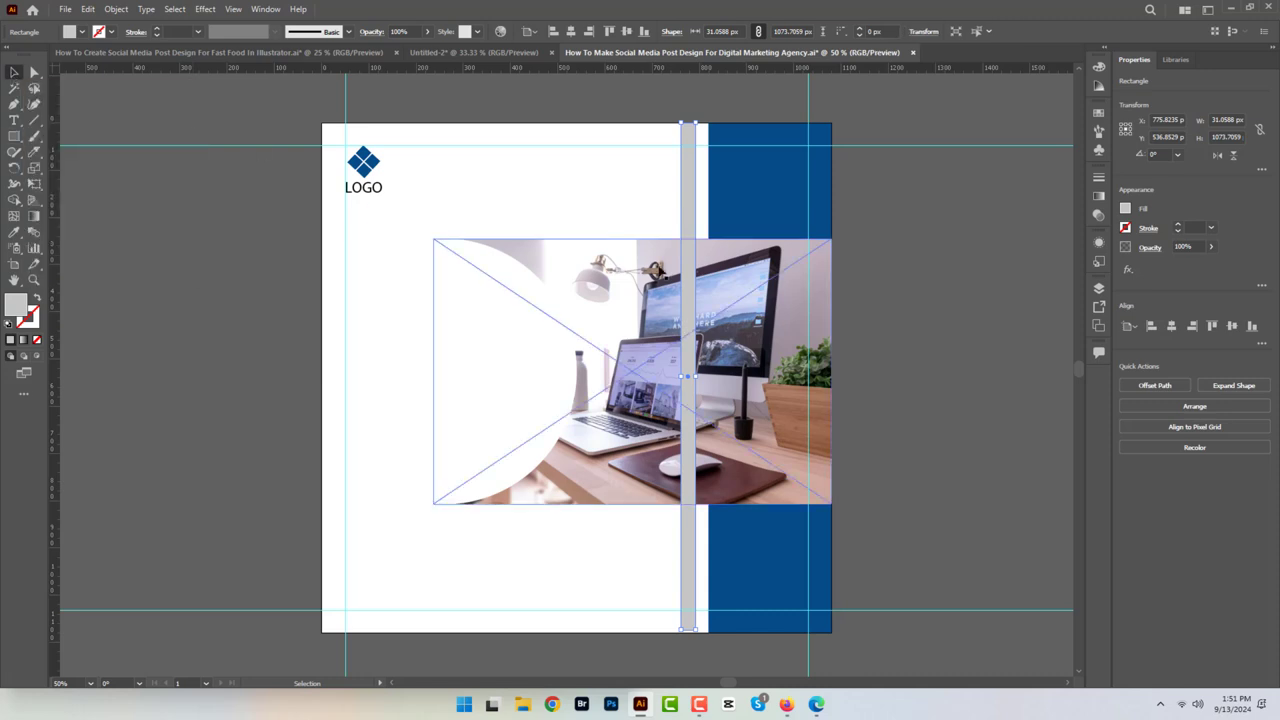
left_click_drag(684, 272, 680, 229)
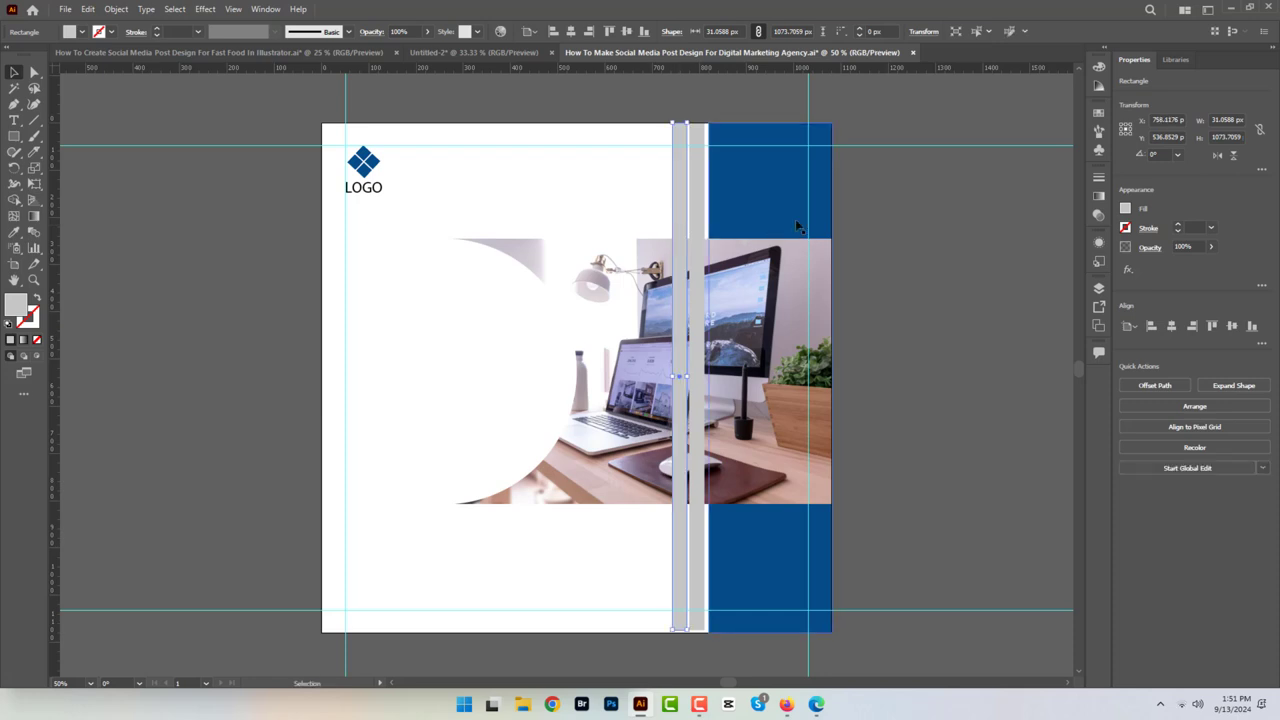
Step: Repeat the copy twice with Ctrl+D and group all the grey stripes
key("ctrl+d")
key("ctrl+d")
key("ctrl+d")
key("ctrl+d")
key("ctrl+d")
key("ctrl+d")
key("ctrl+d")
key("ctrl+d")
key("ctrl+d")
key("ctrl+d")
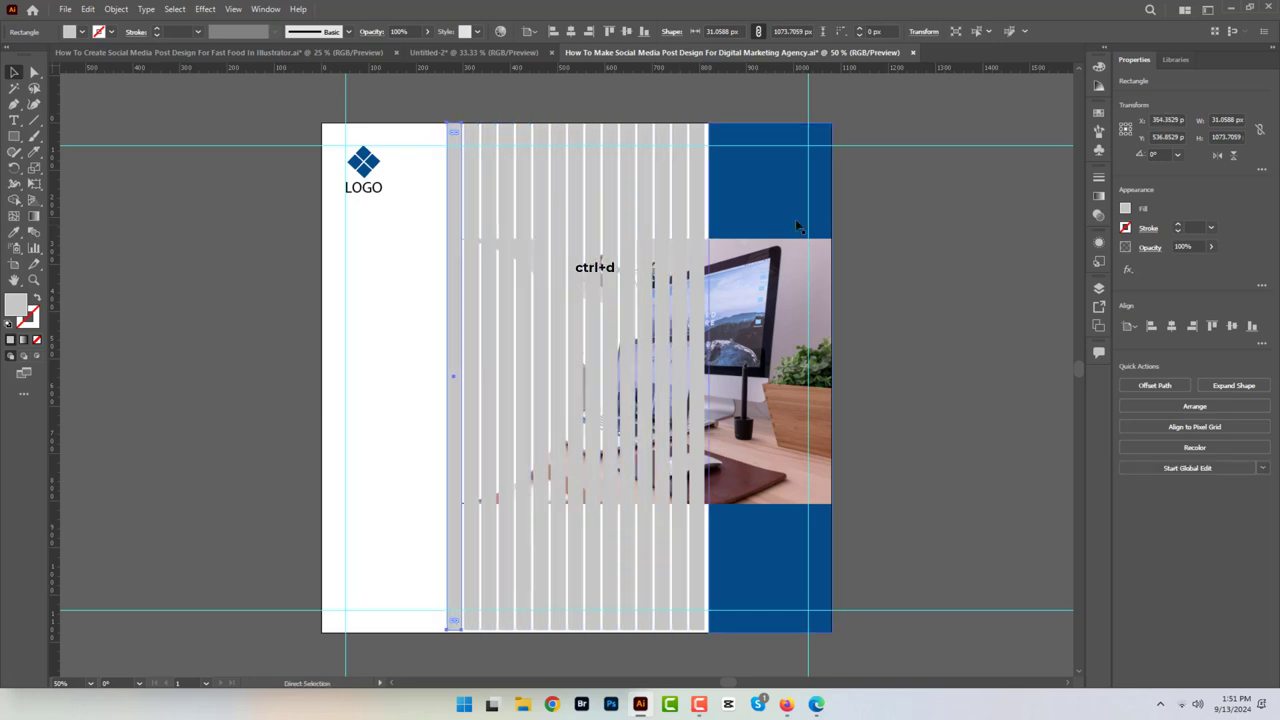
key("ctrl+d")
key("ctrl+d")
key("ctrl+d")
key("ctrl+d")
key("ctrl+d")
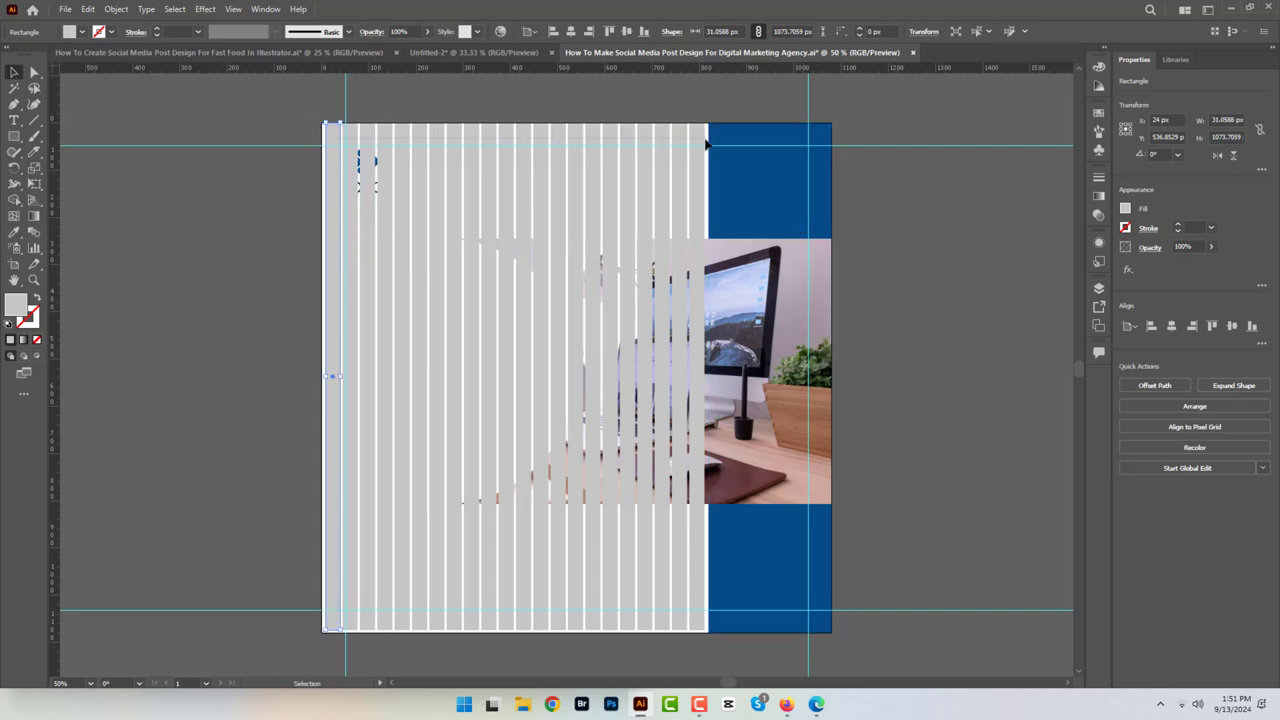
key("ctrl+a")
right_click(560, 143)
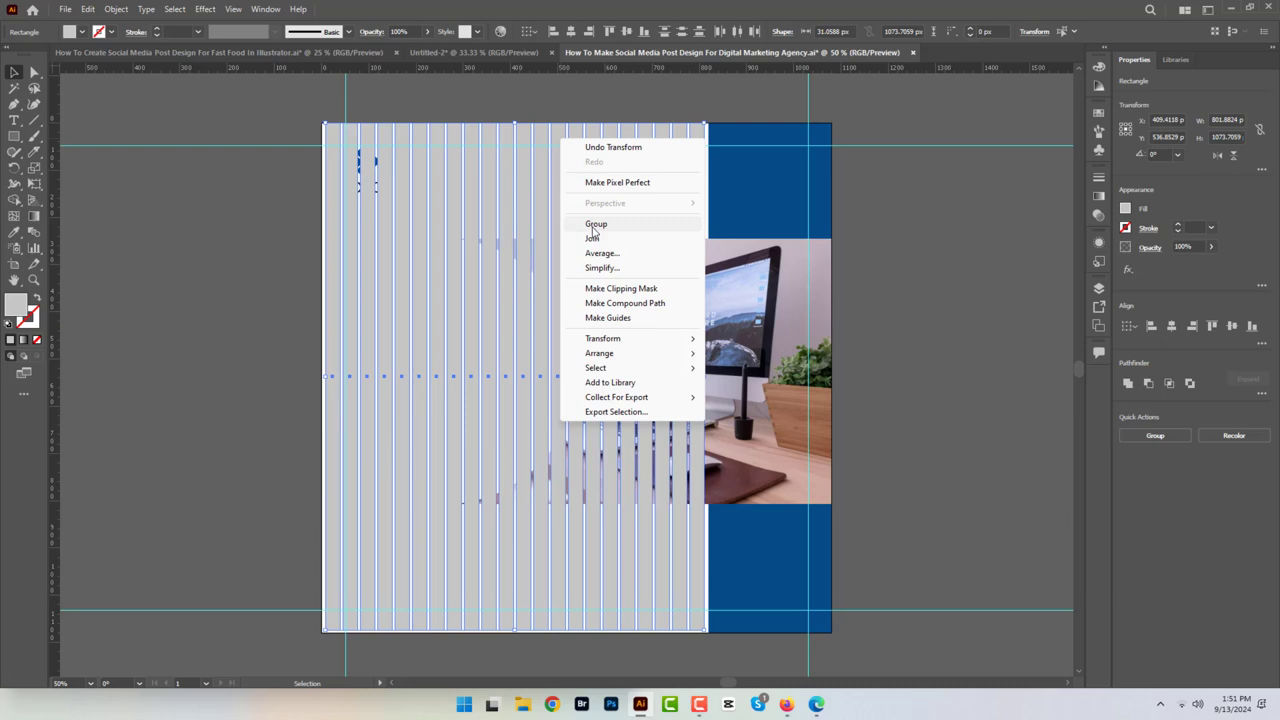
left_click(595, 226)
Step: Send the stripe group to the back behind the logo and photo
right_click(544, 157)
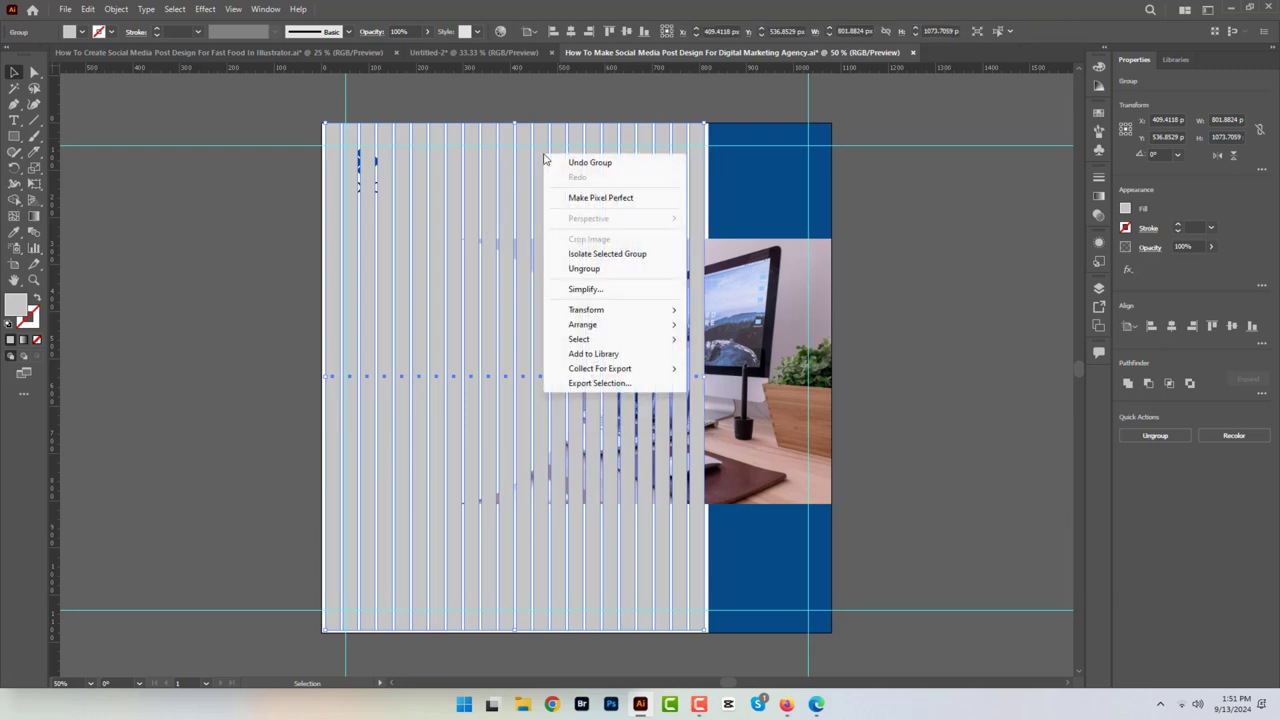
mouse_move(599, 353)
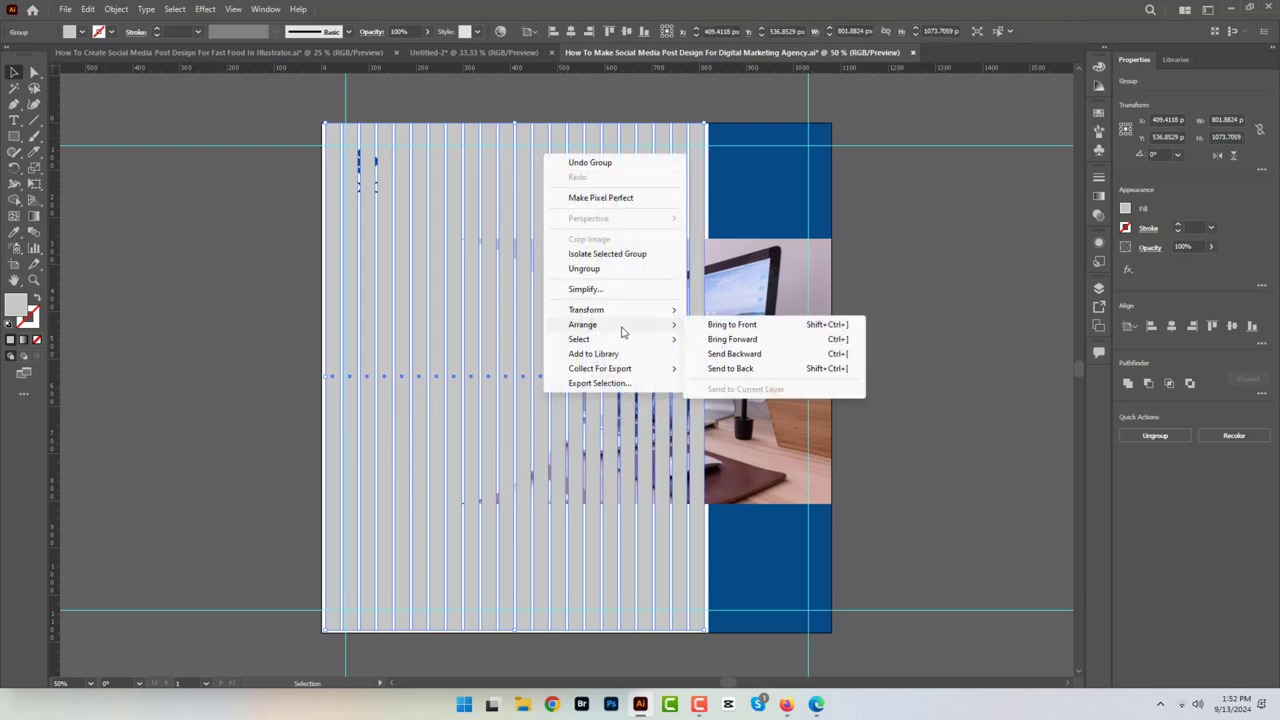
left_click(731, 369)
left_click(647, 96)
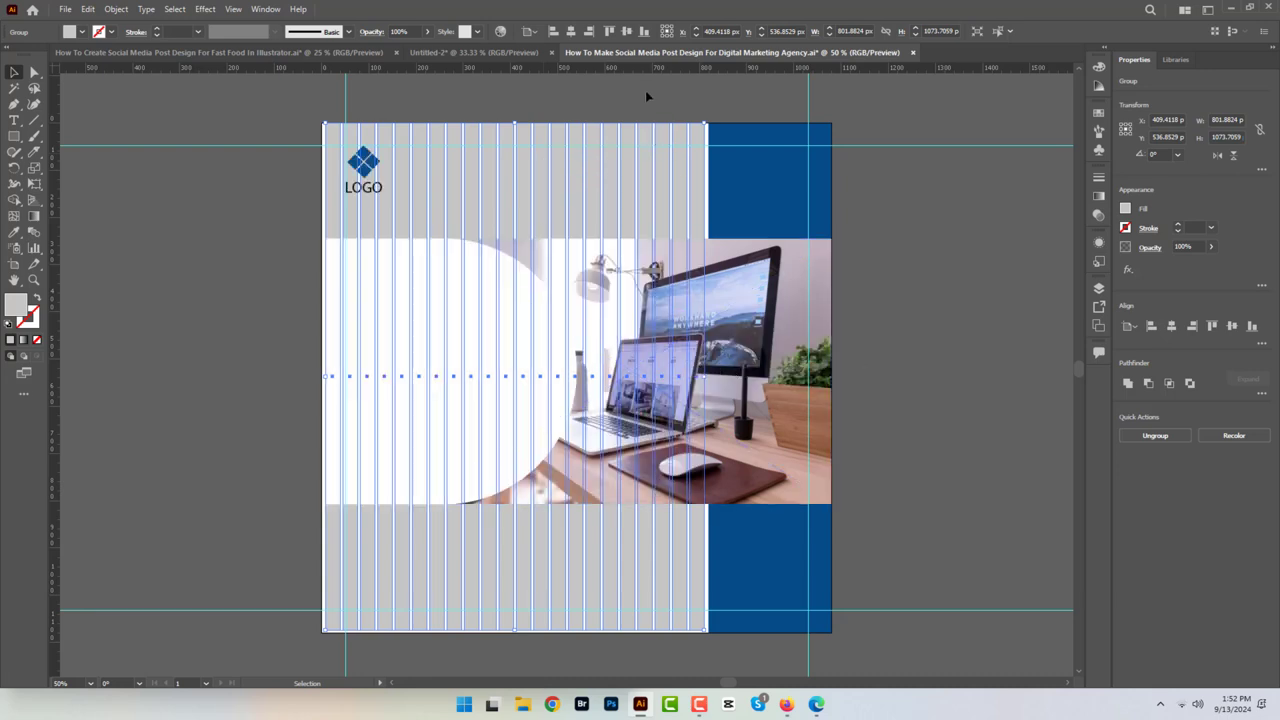
Step: Extend the blue strip's left edge slightly to widen it
left_click(568, 168)
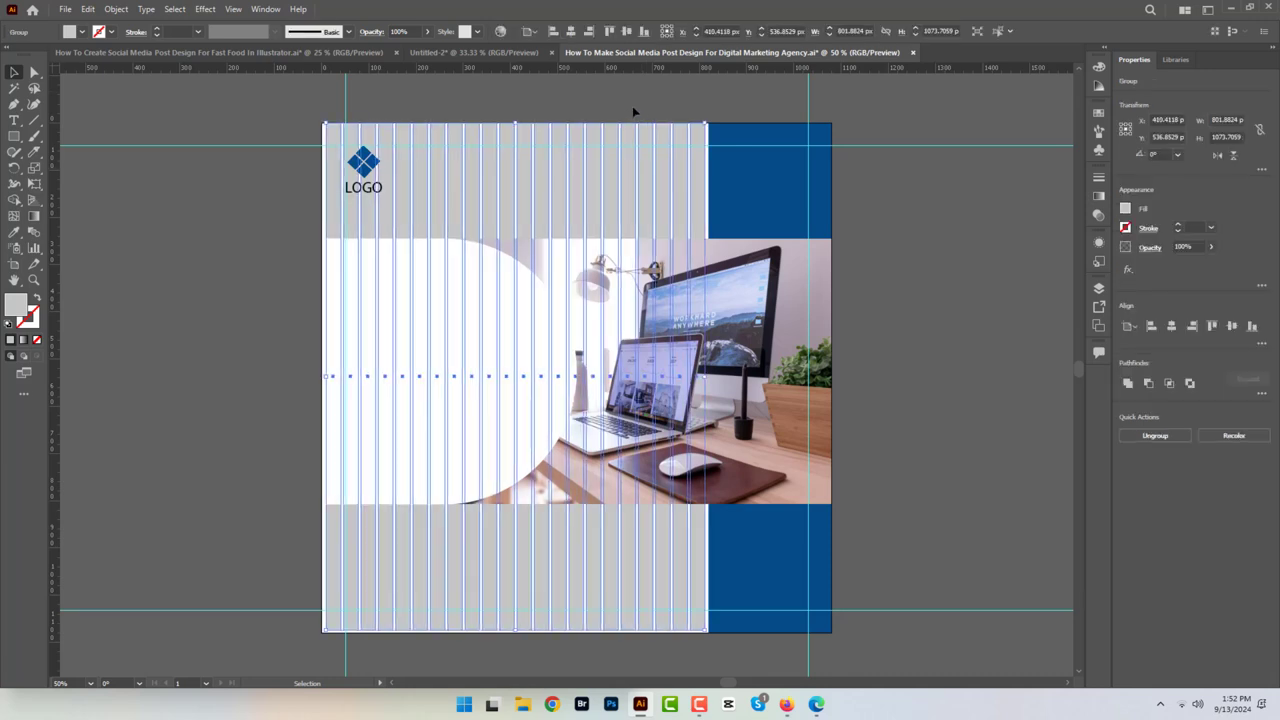
left_click(737, 183)
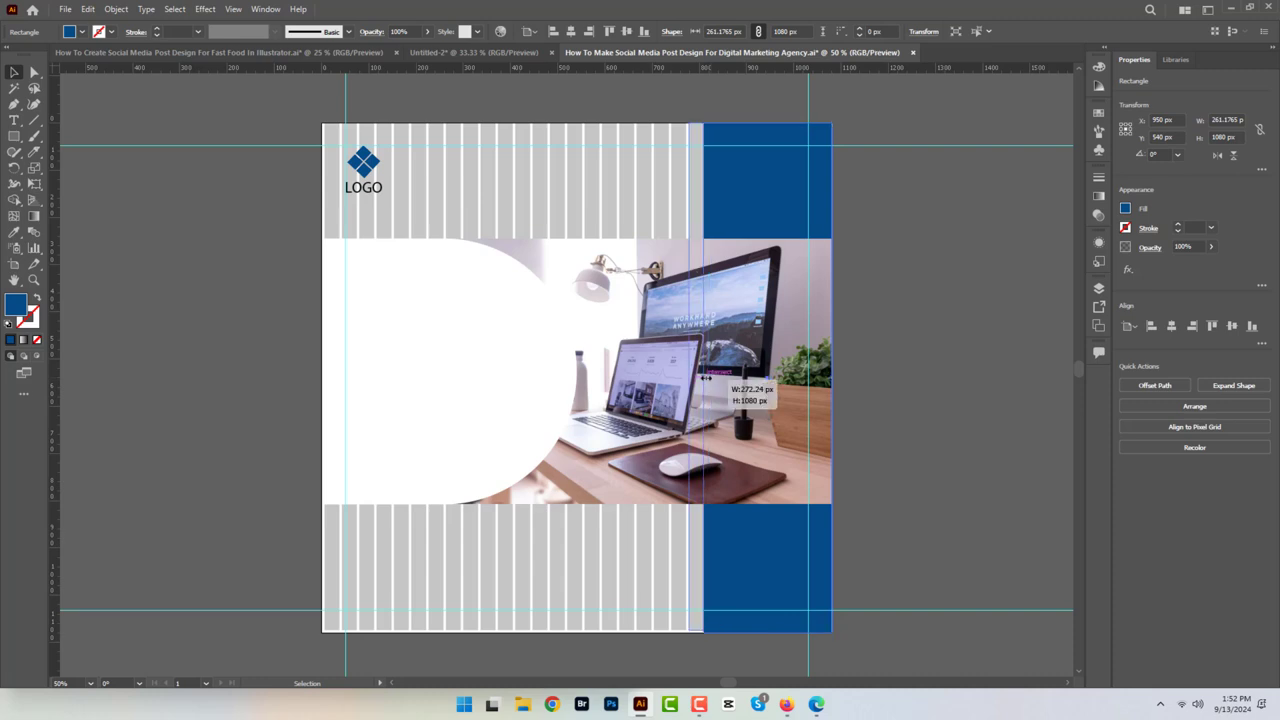
left_click_drag(709, 378, 703, 378)
left_click(676, 105)
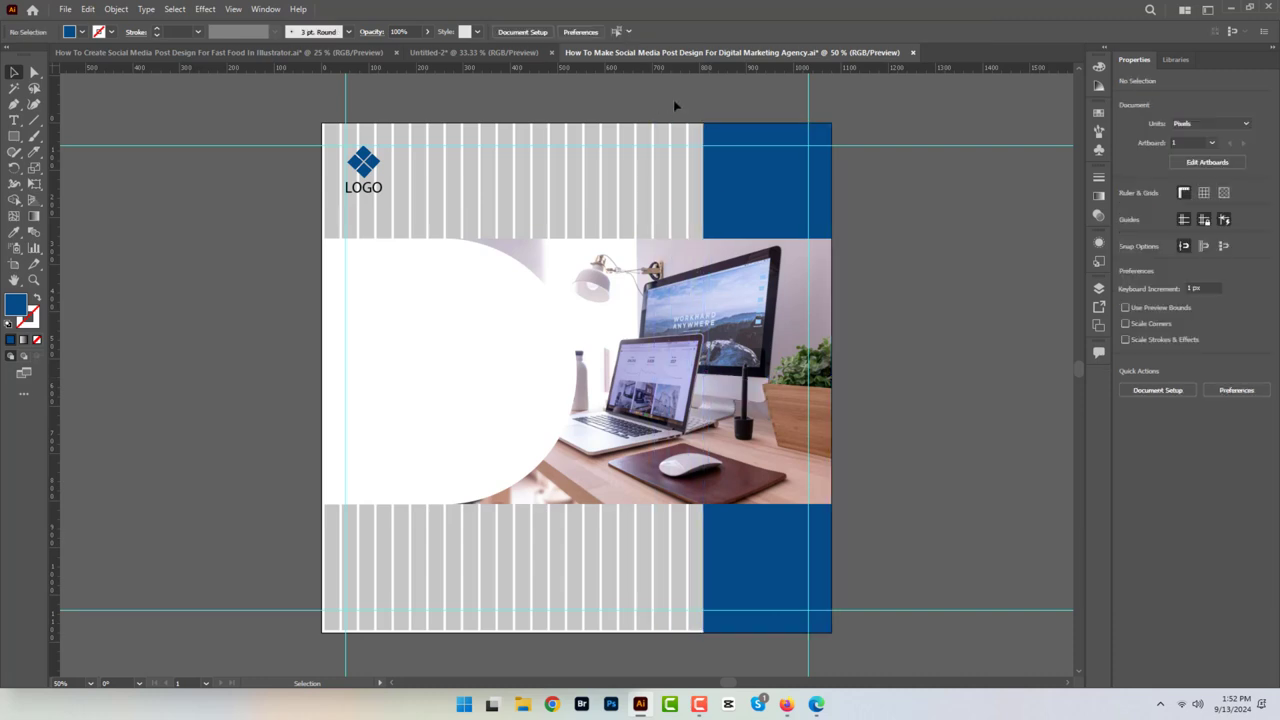
Step: Set the stripe group to 68% opacity and align its top with the artboard
left_click(701, 146)
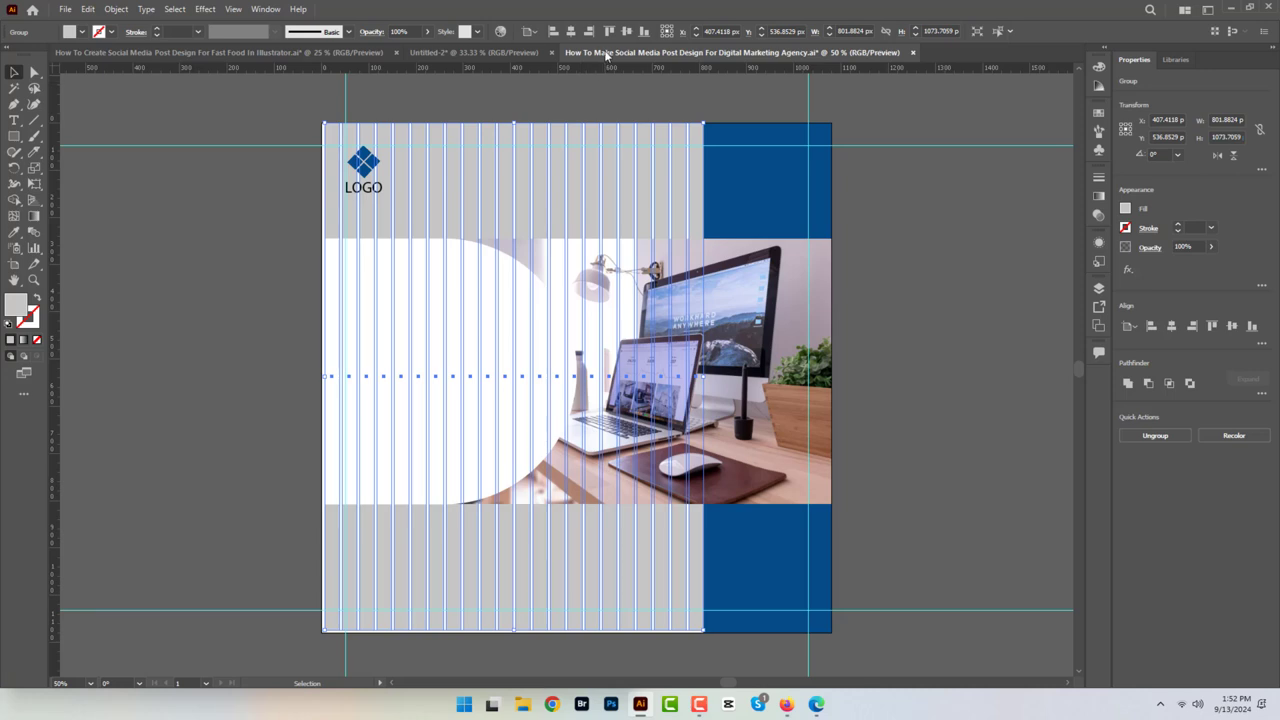
left_click(427, 31)
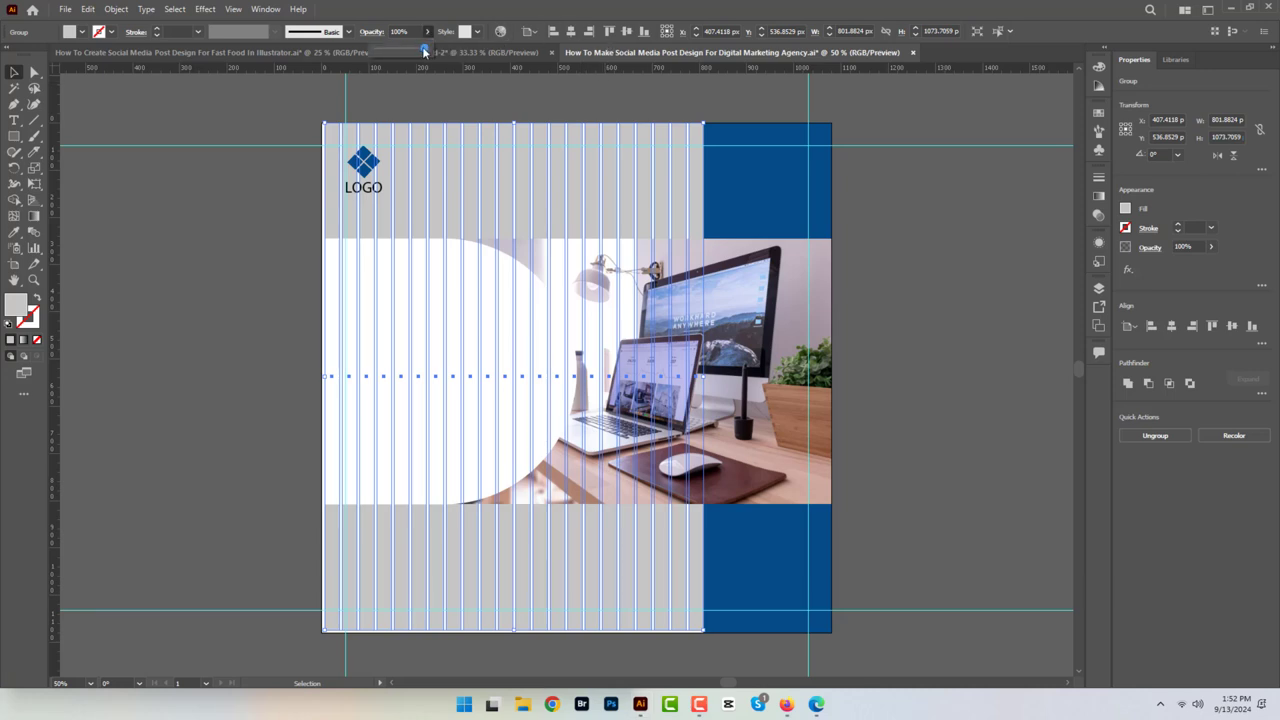
left_click_drag(417, 53, 408, 53)
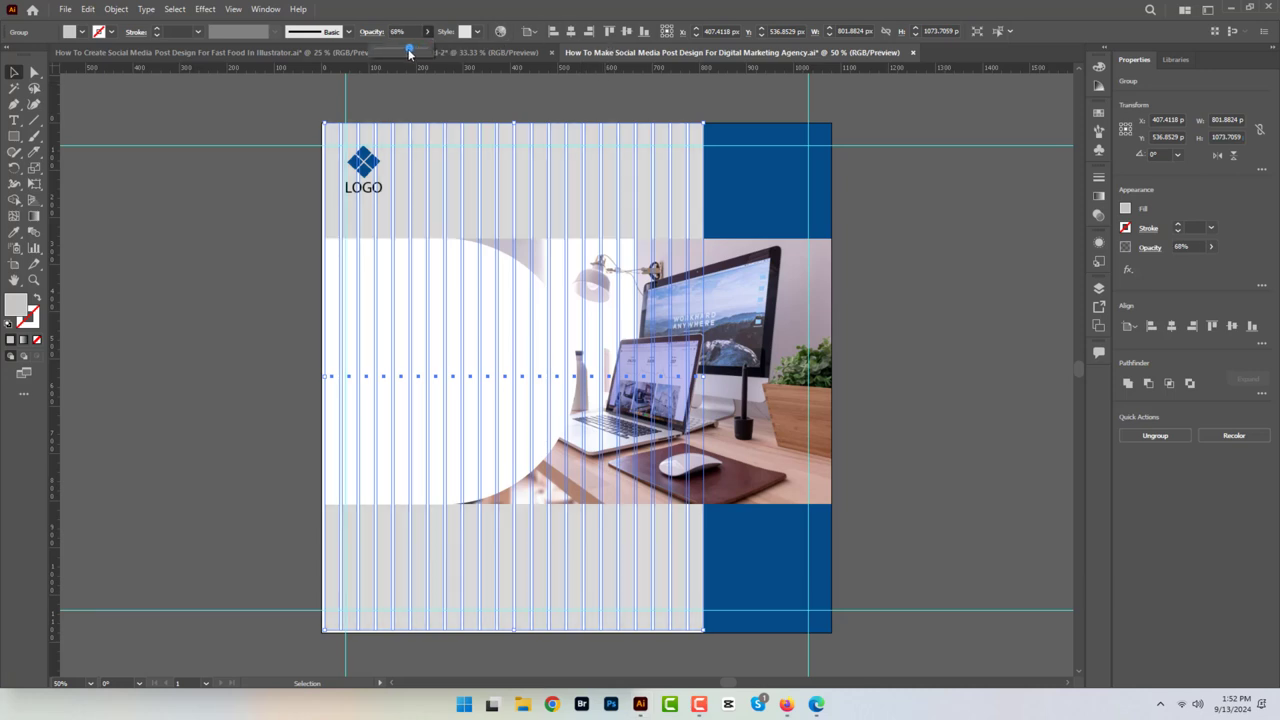
left_click(472, 106)
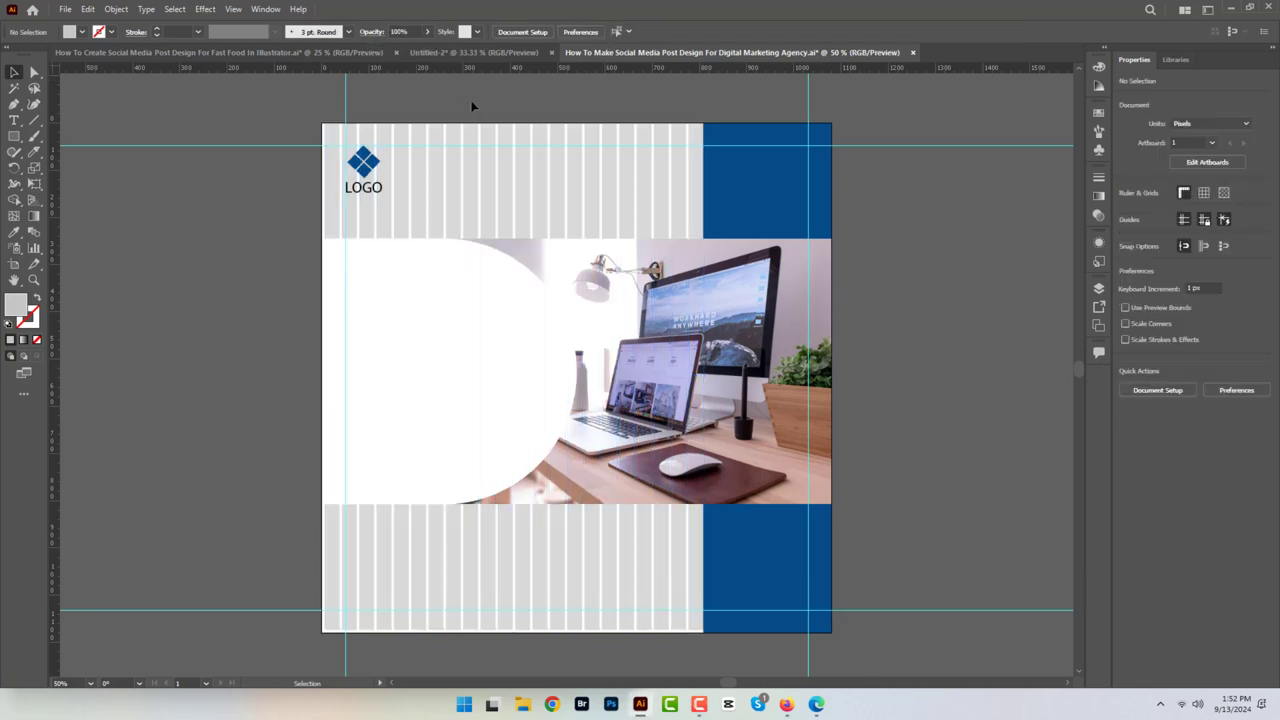
left_click(415, 130)
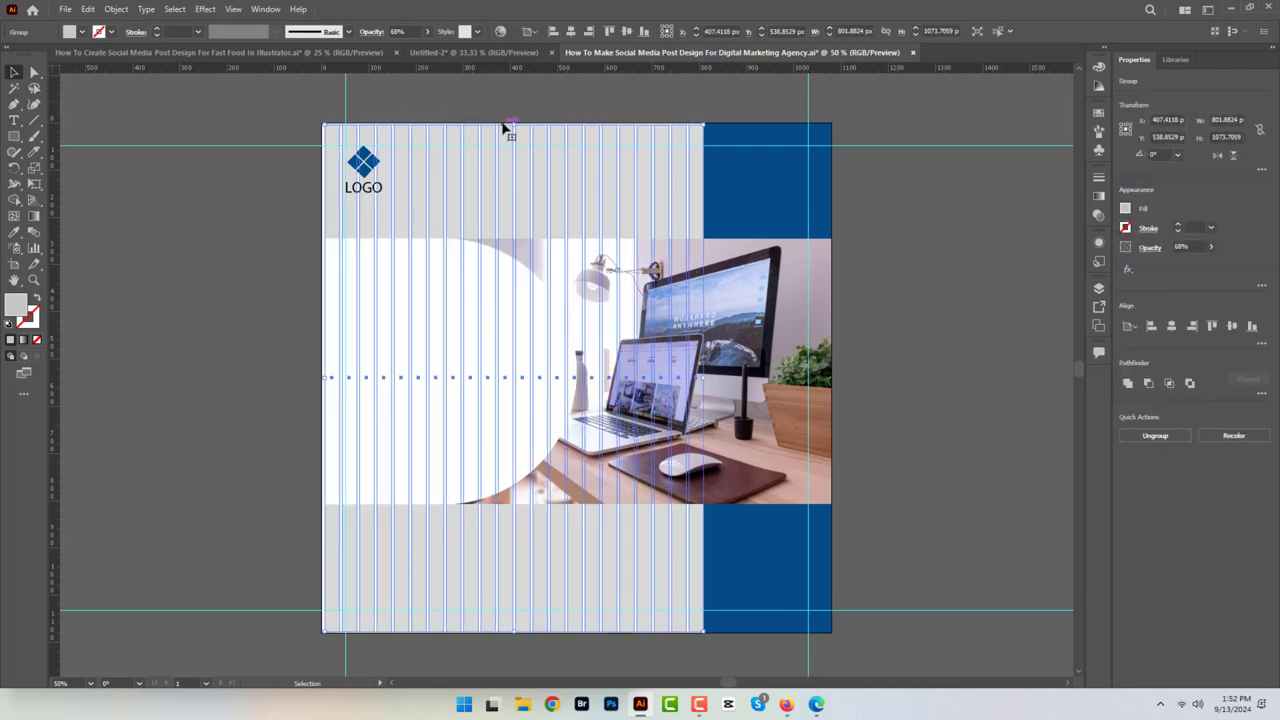
left_click_drag(505, 126, 514, 122)
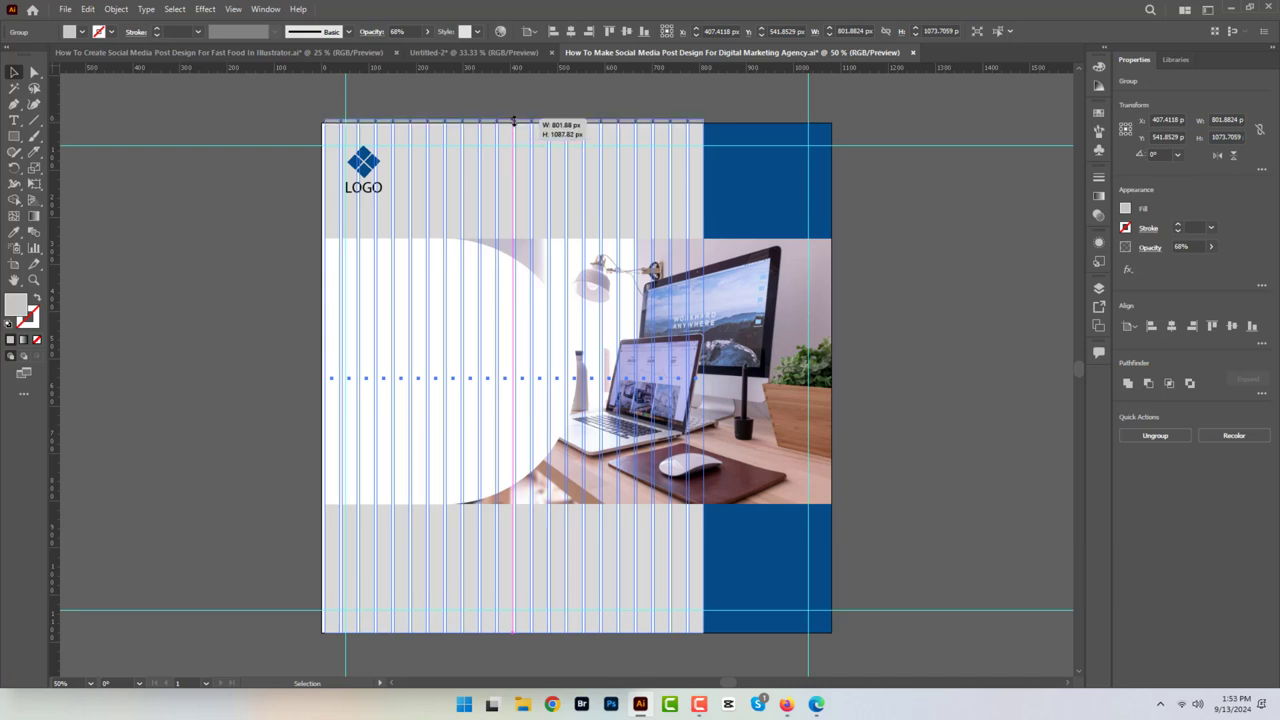
left_click_drag(513, 122, 514, 122)
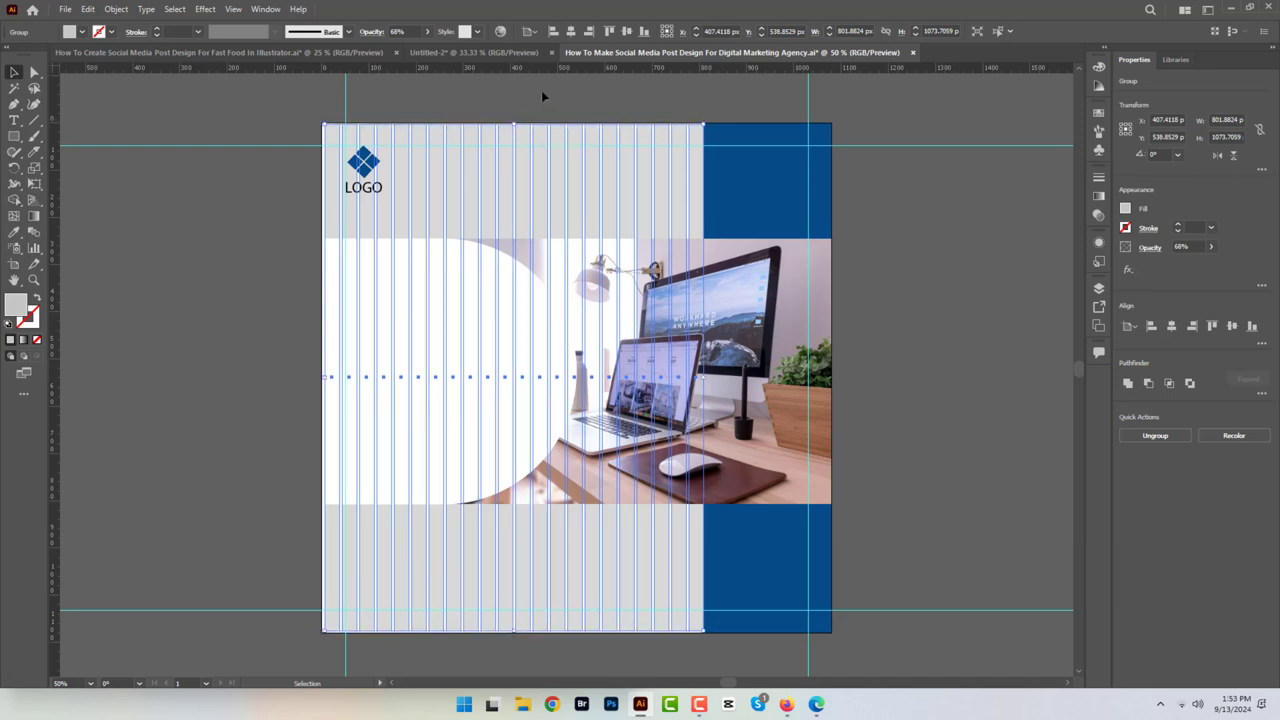
left_click(543, 94)
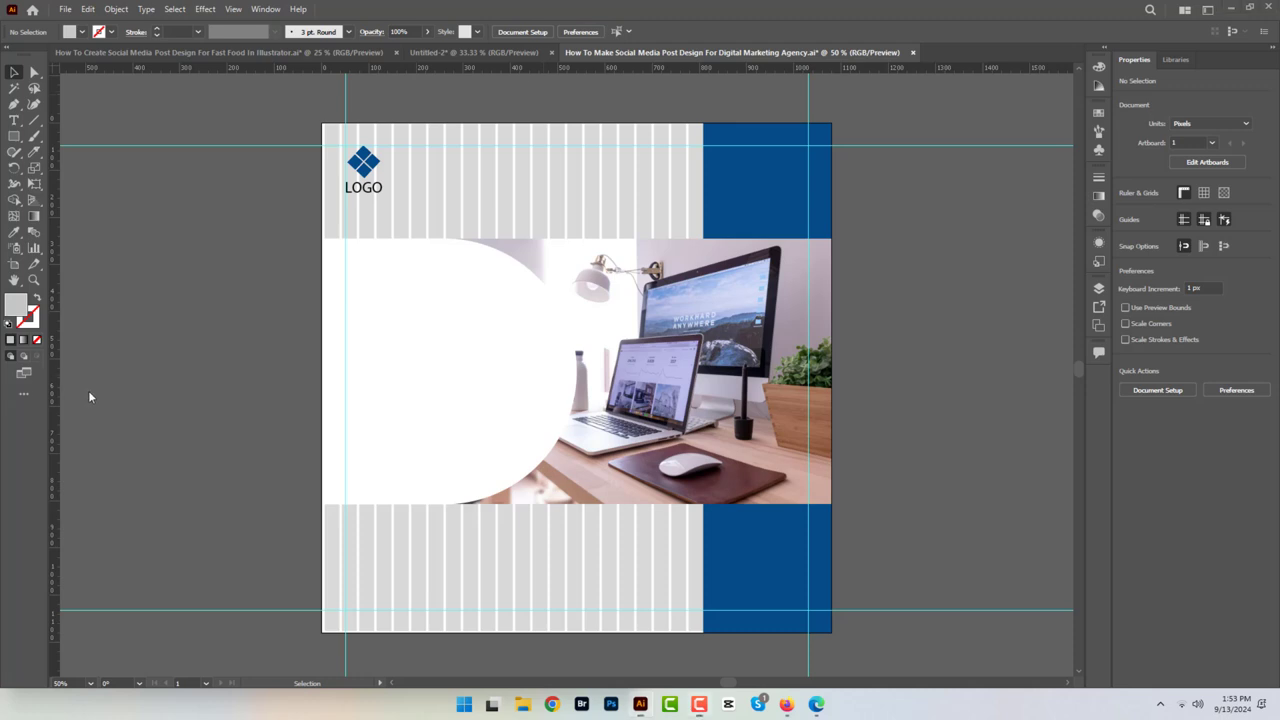
Step: Add a 60 pt text line reading DIGITAL in the white area
left_click(15, 121)
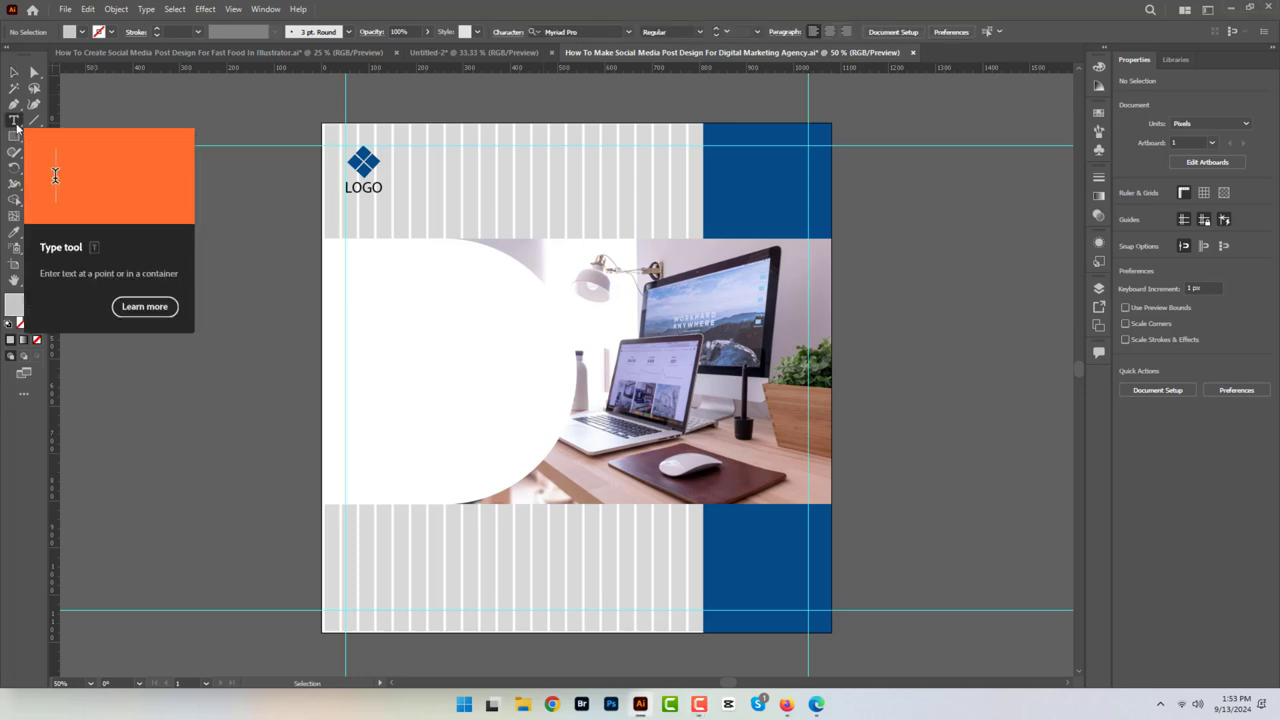
left_click(346, 277)
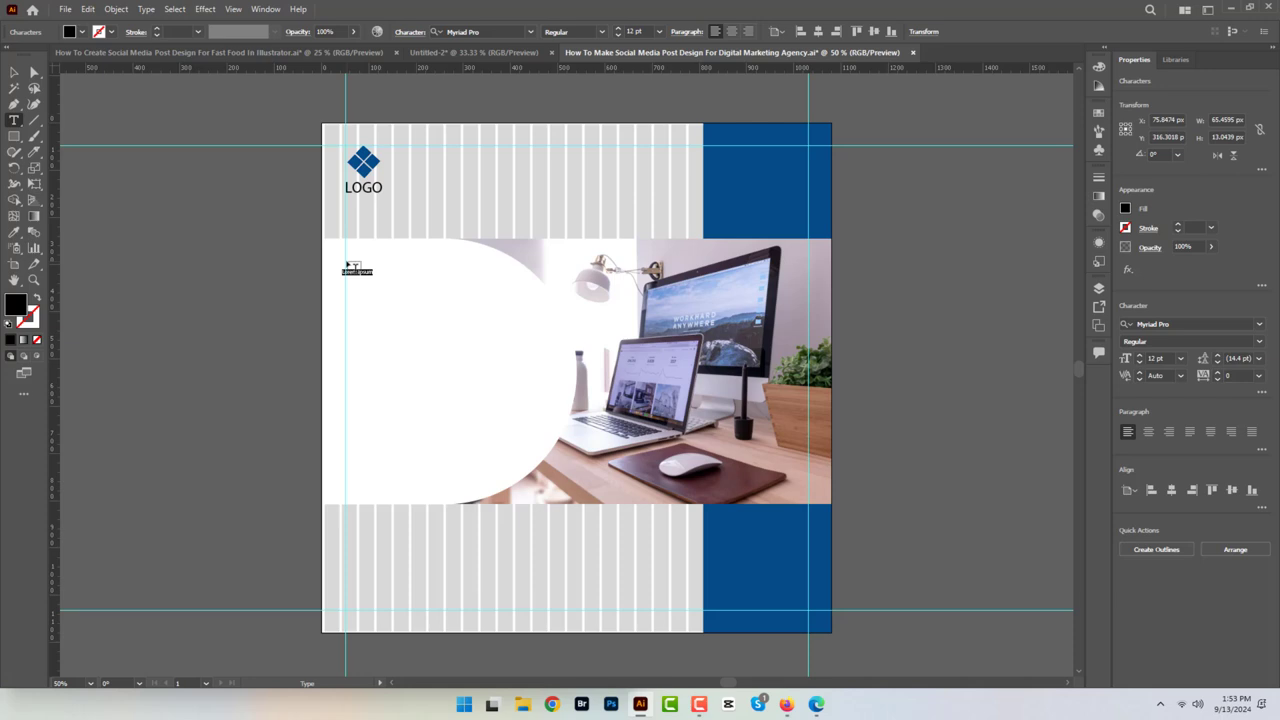
left_click(659, 31)
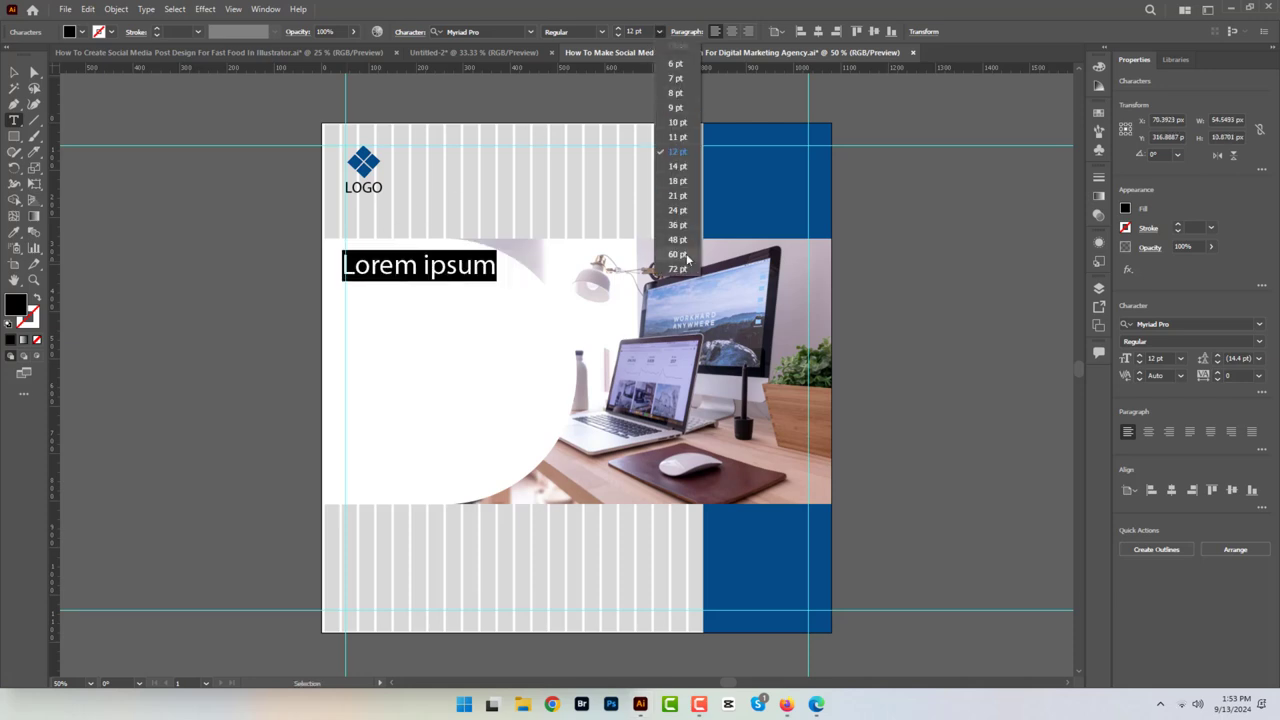
left_click(684, 256)
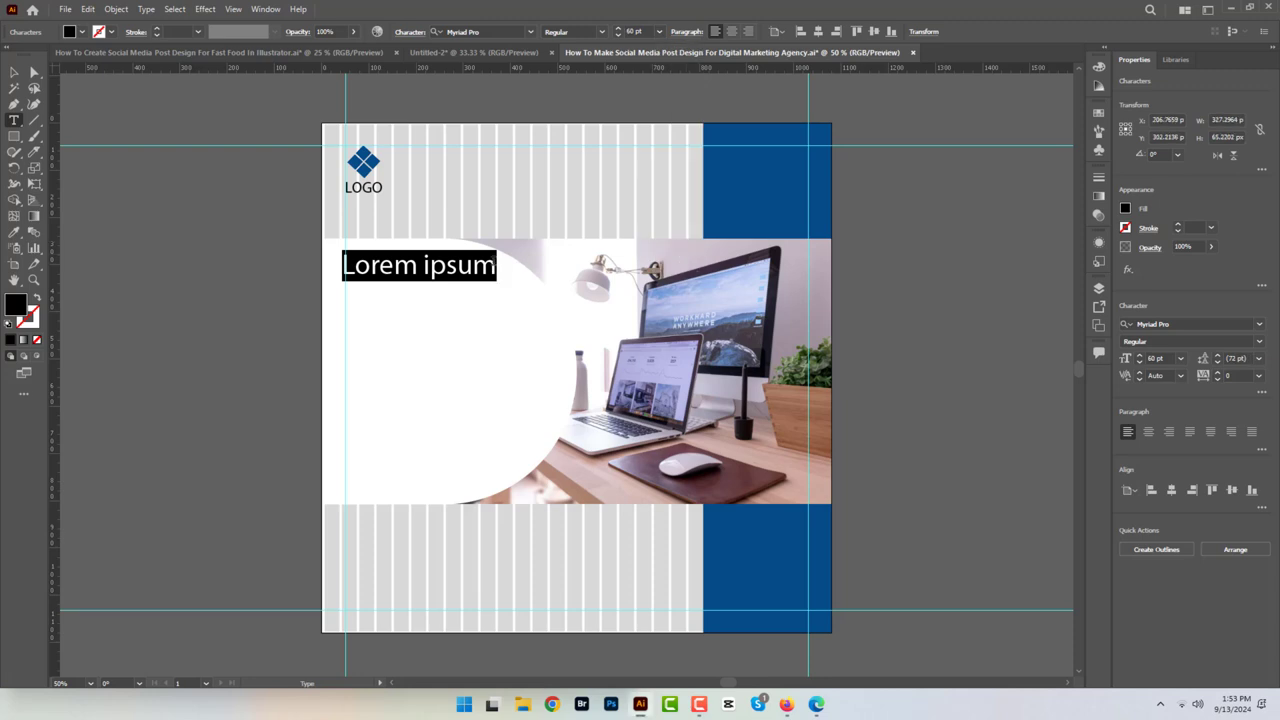
key("Escape")
key("BackSpace")
key("BackSpace")
key("BackSpace")
key("BackSpace")
key("BackSpace")
key("BackSpace")
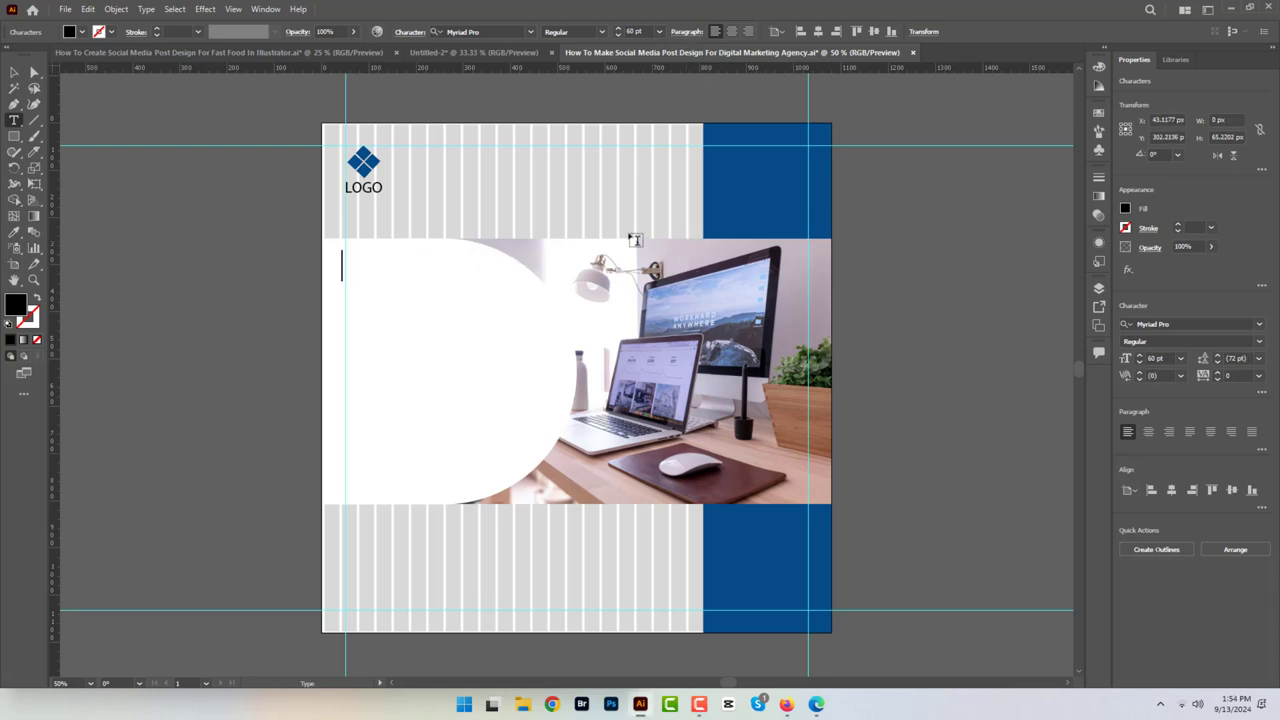
type("DIGITAL")
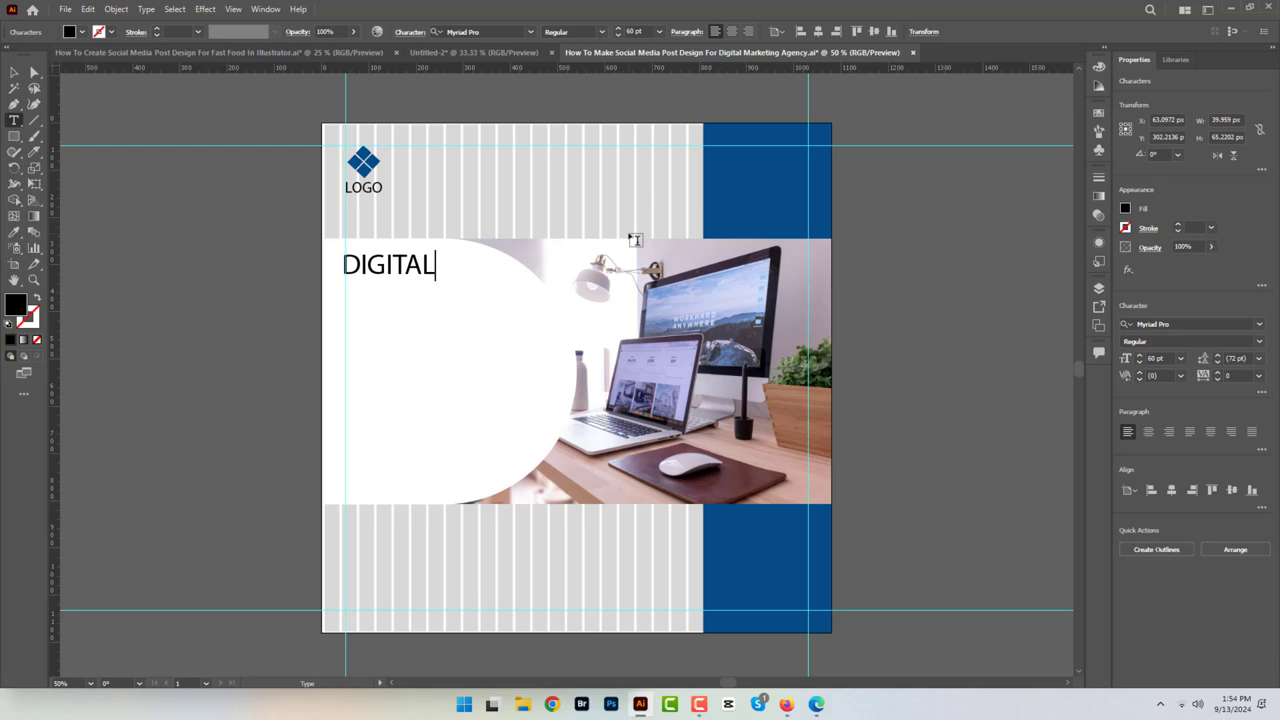
Step: Add the lines MARKETING and AGENCY beneath DIGITAL
left_click(355, 305)
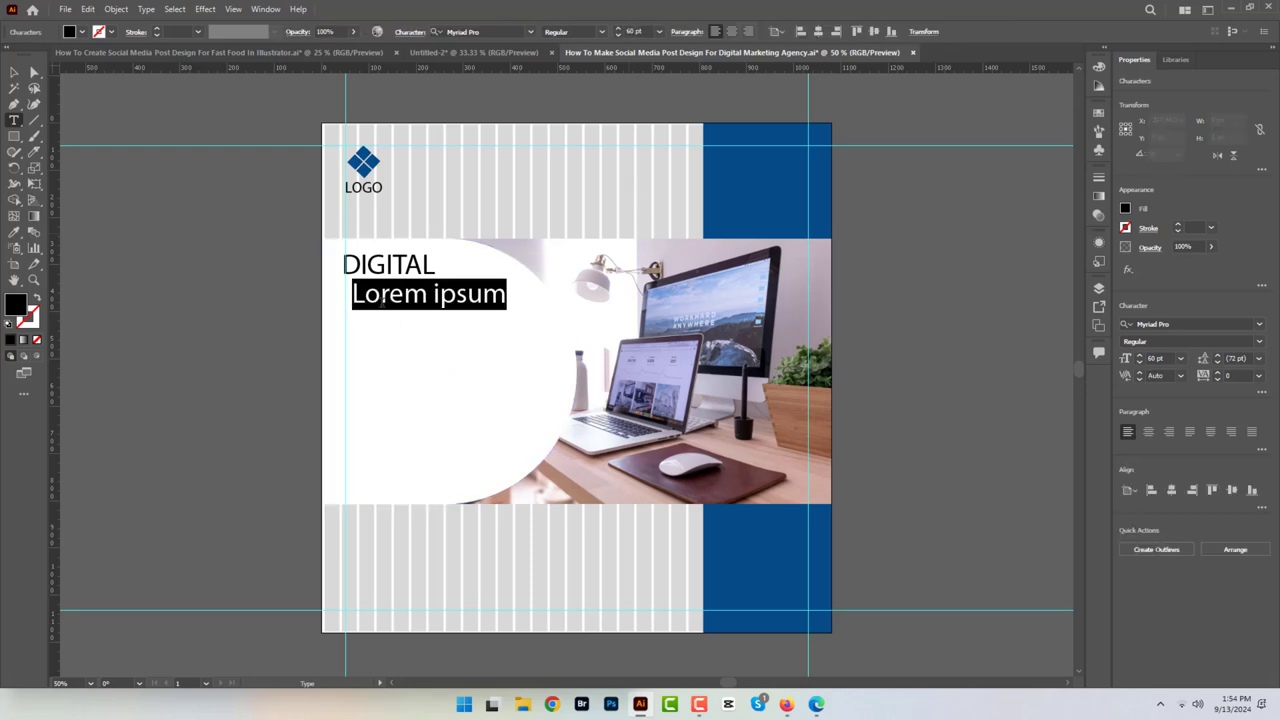
type("MARKETING")
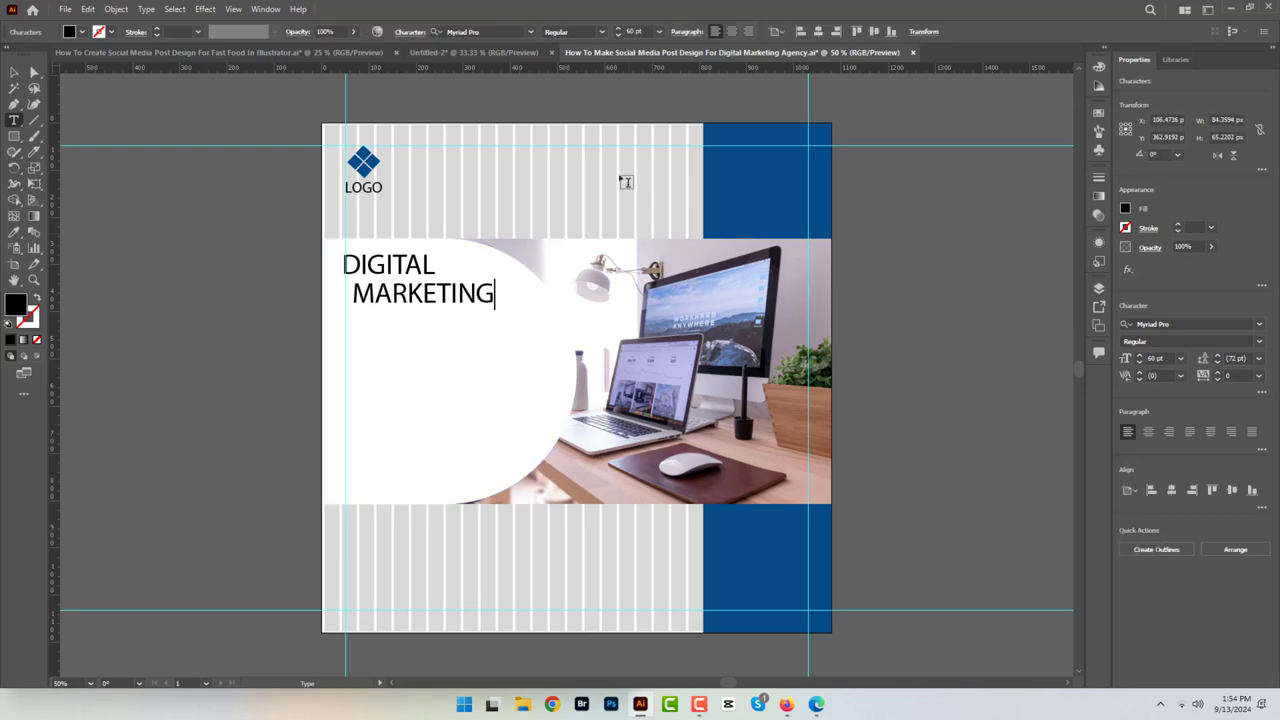
left_click(368, 322)
type("A")
type("GENCY")
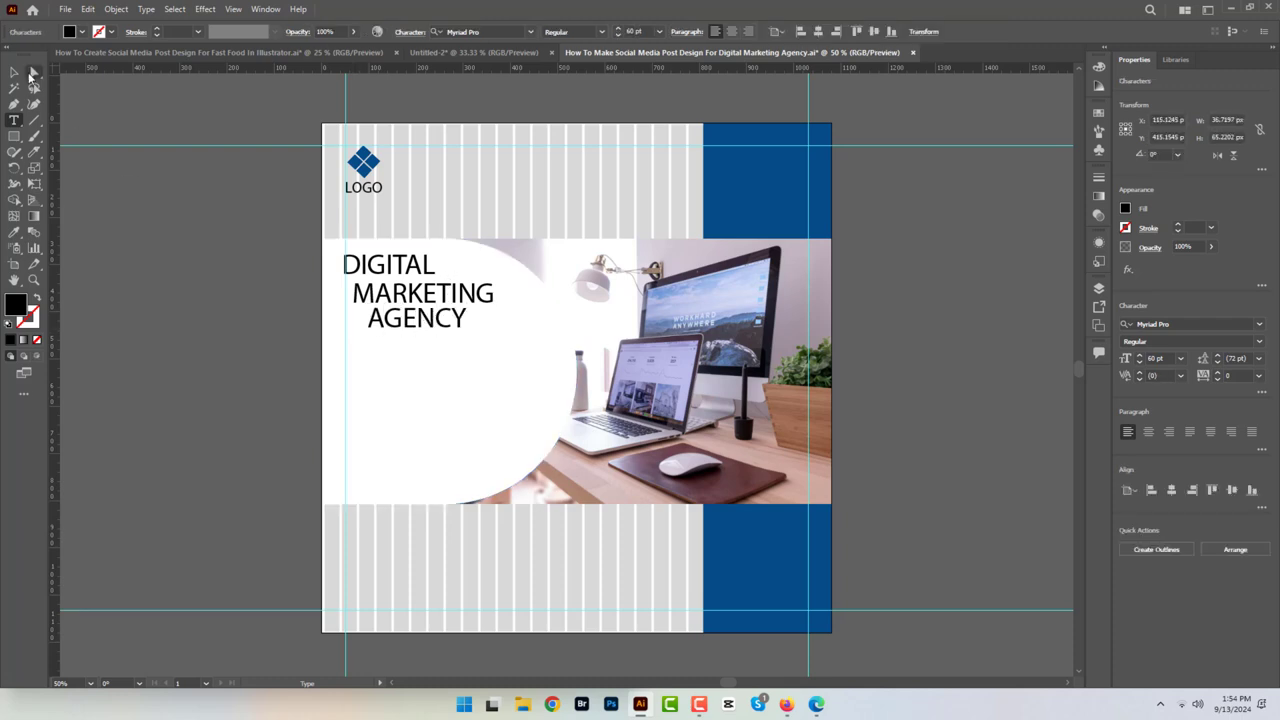
left_click(14, 72)
Step: Set the headline in Franklin Gothic Demi and left-align its three lines
left_click(397, 306, "shift")
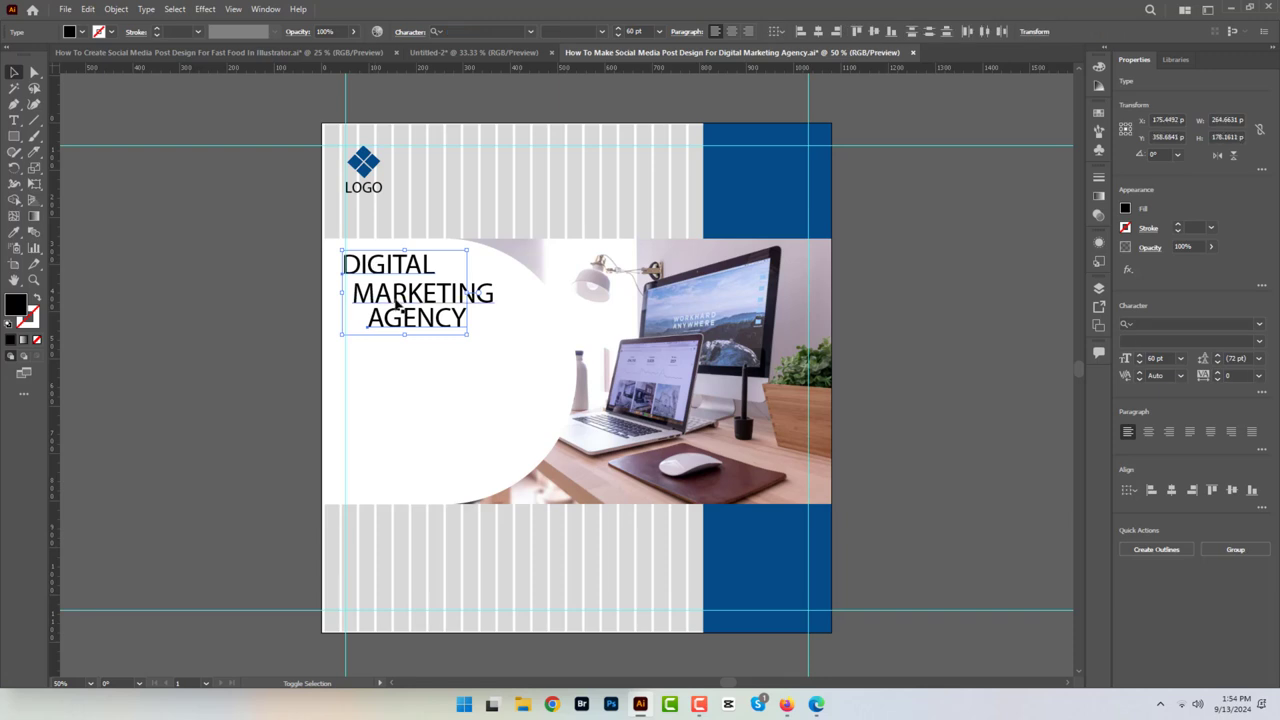
left_click(530, 31)
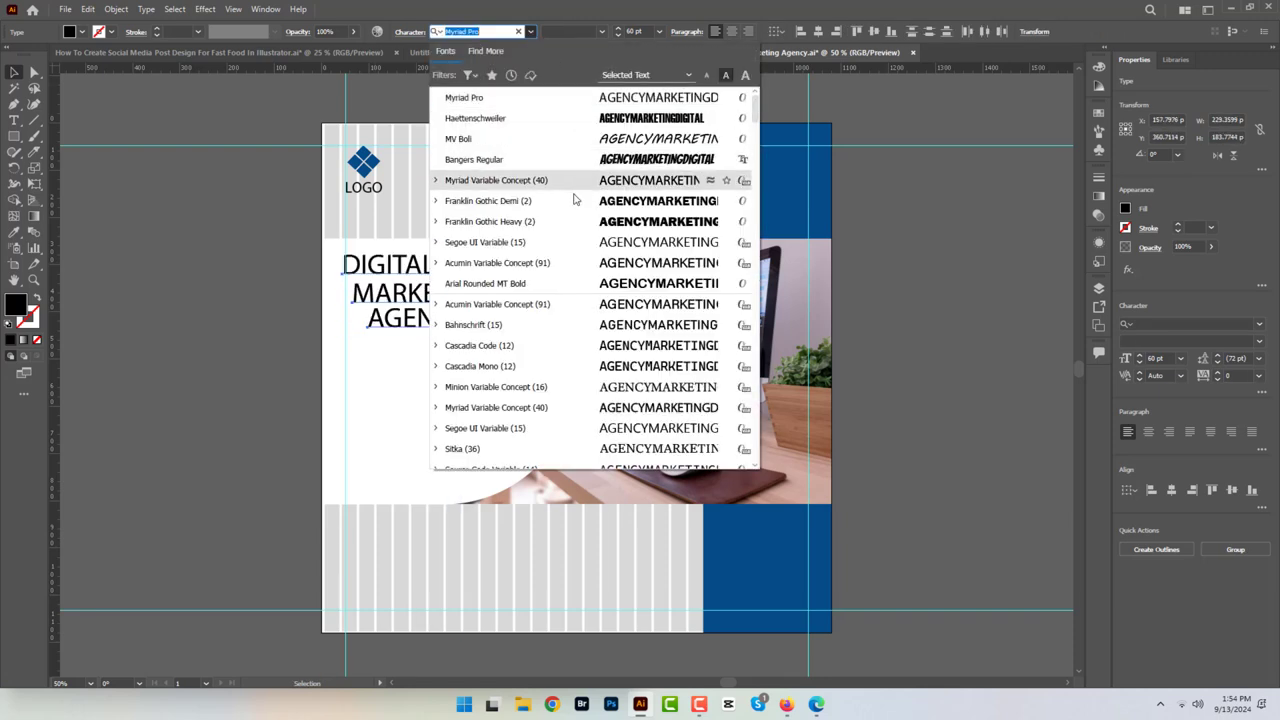
left_click(490, 201)
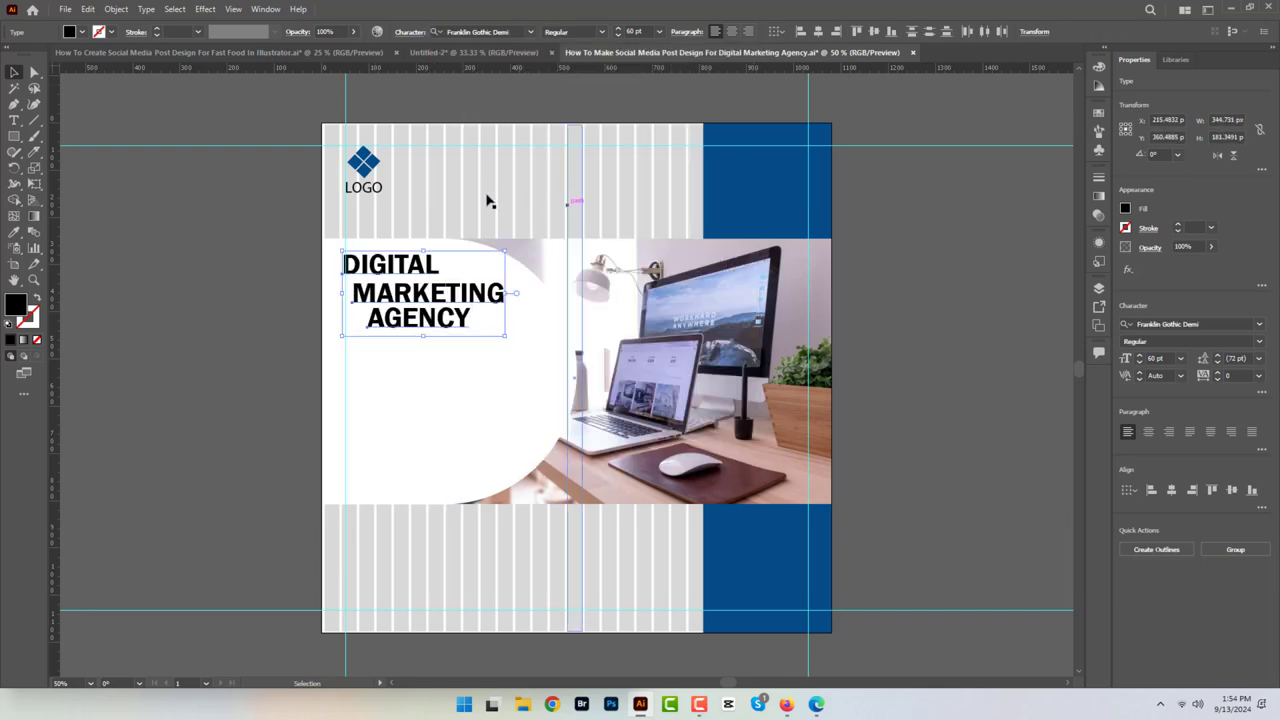
left_click(799, 32)
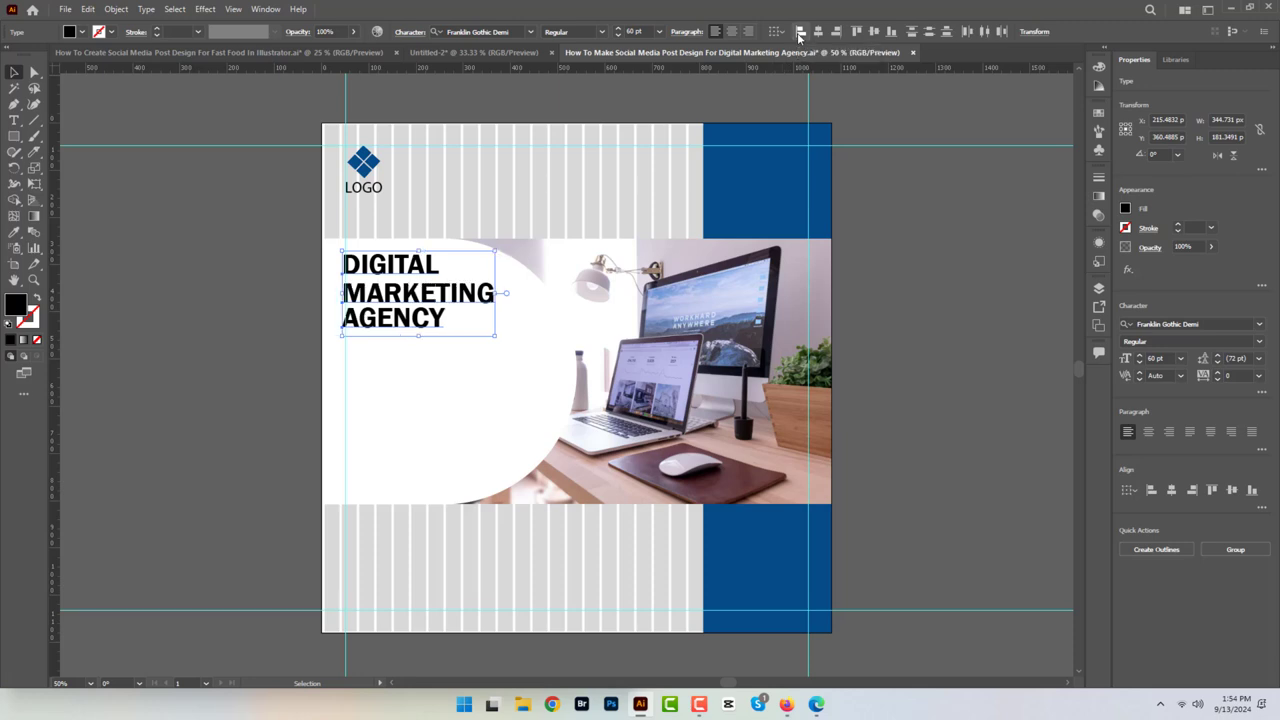
Step: Enlarge the headline to about 76 pt and reposition it on the white area
left_click_drag(494, 255, 540, 232)
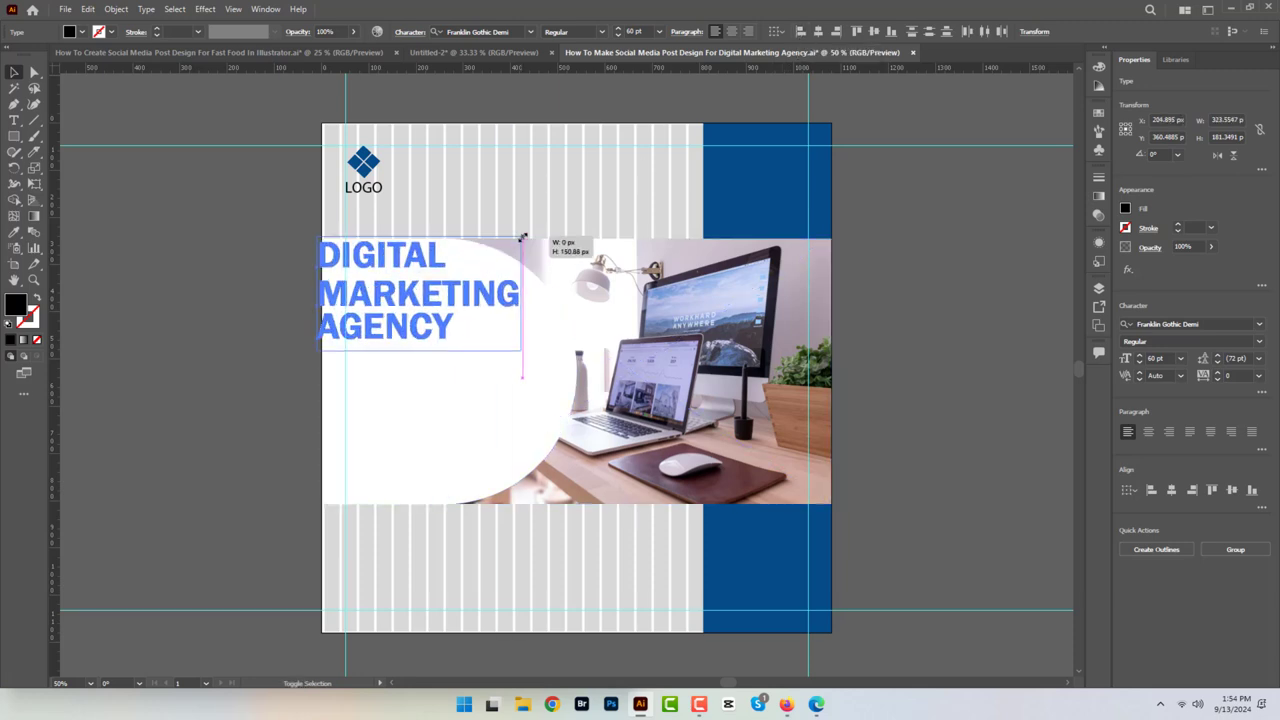
mouse_move(385, 260)
left_mouse_down()
mouse_move(400, 287)
mouse_move(411, 280)
left_mouse_up()
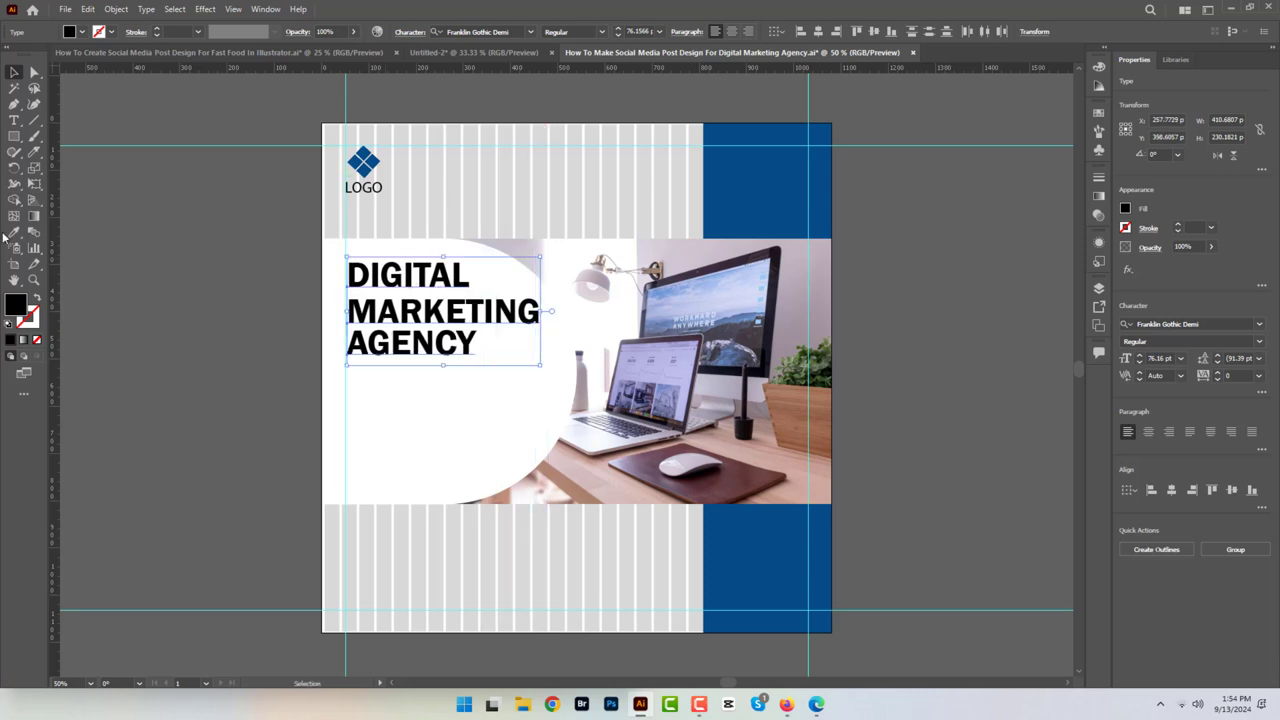
left_click(190, 197)
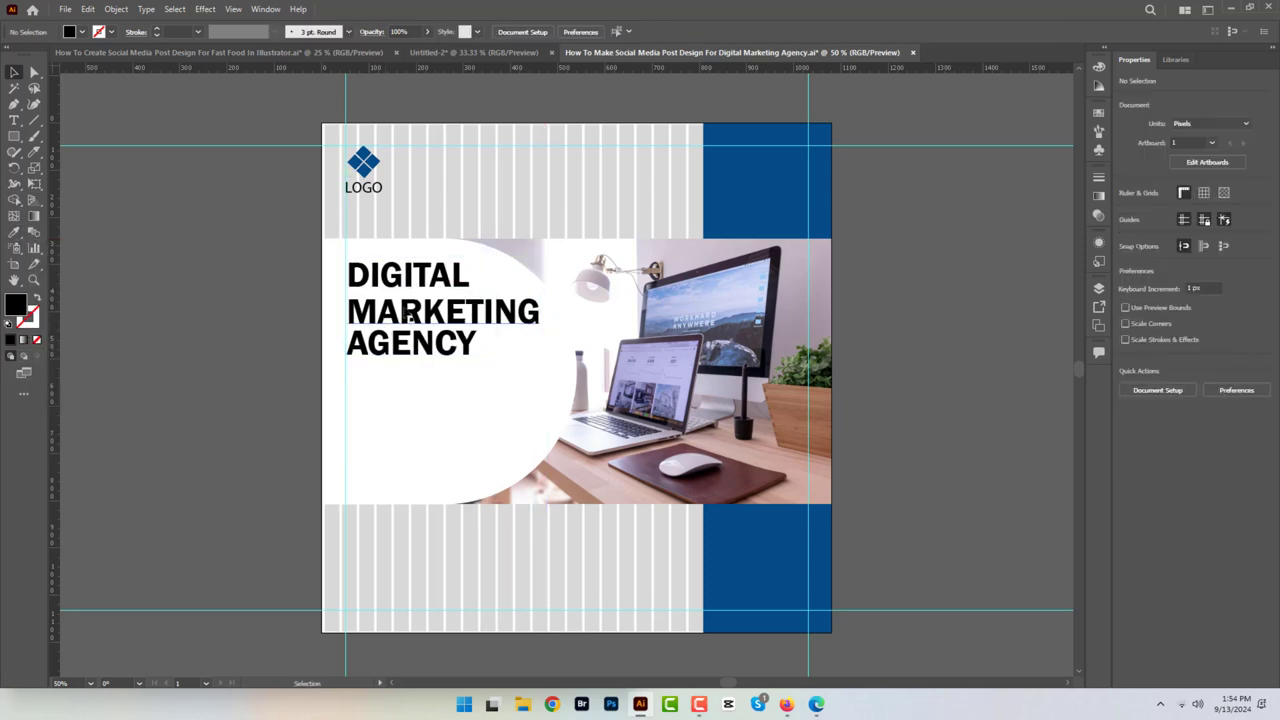
left_click(356, 251)
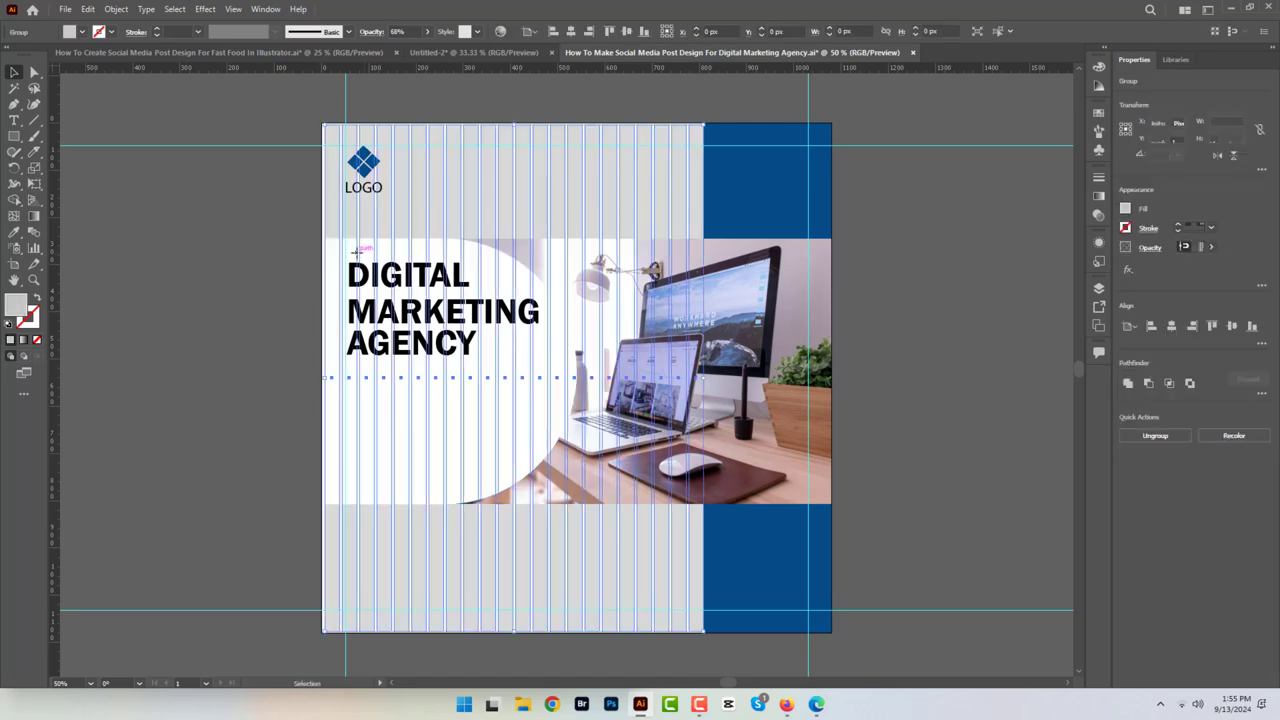
key("ctrl+shift+a")
left_click(400, 345)
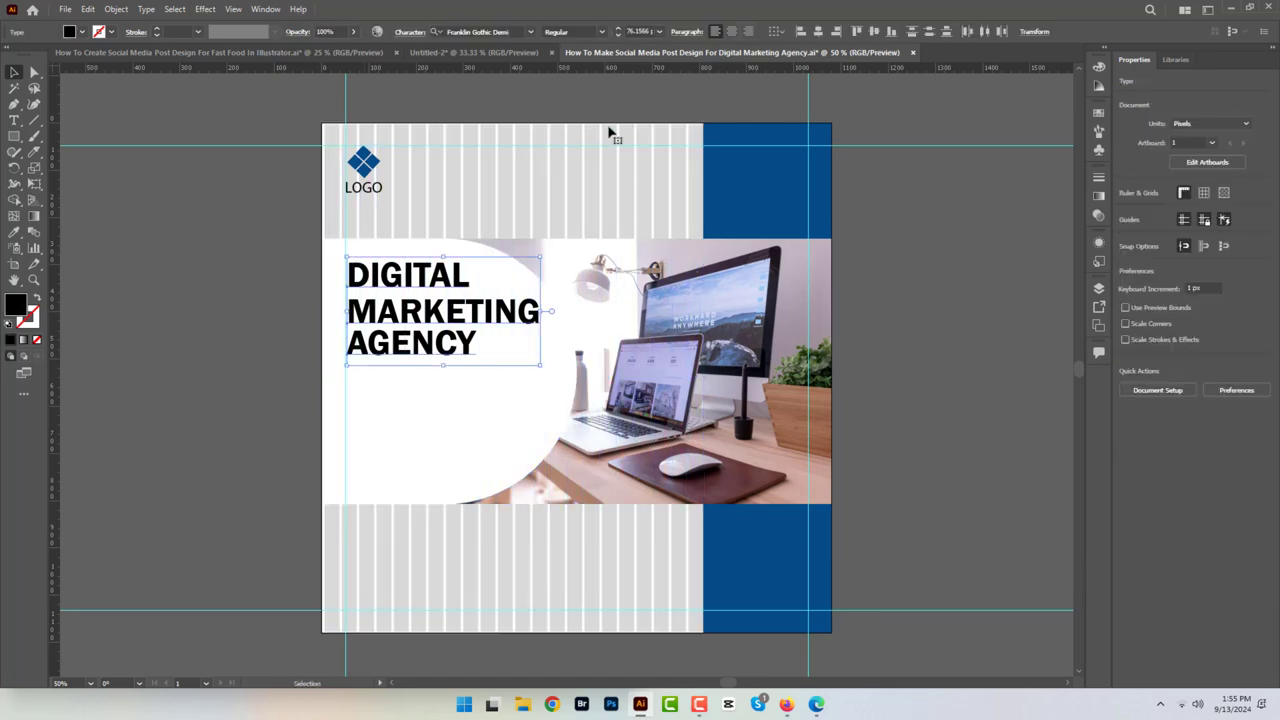
left_click(928, 33)
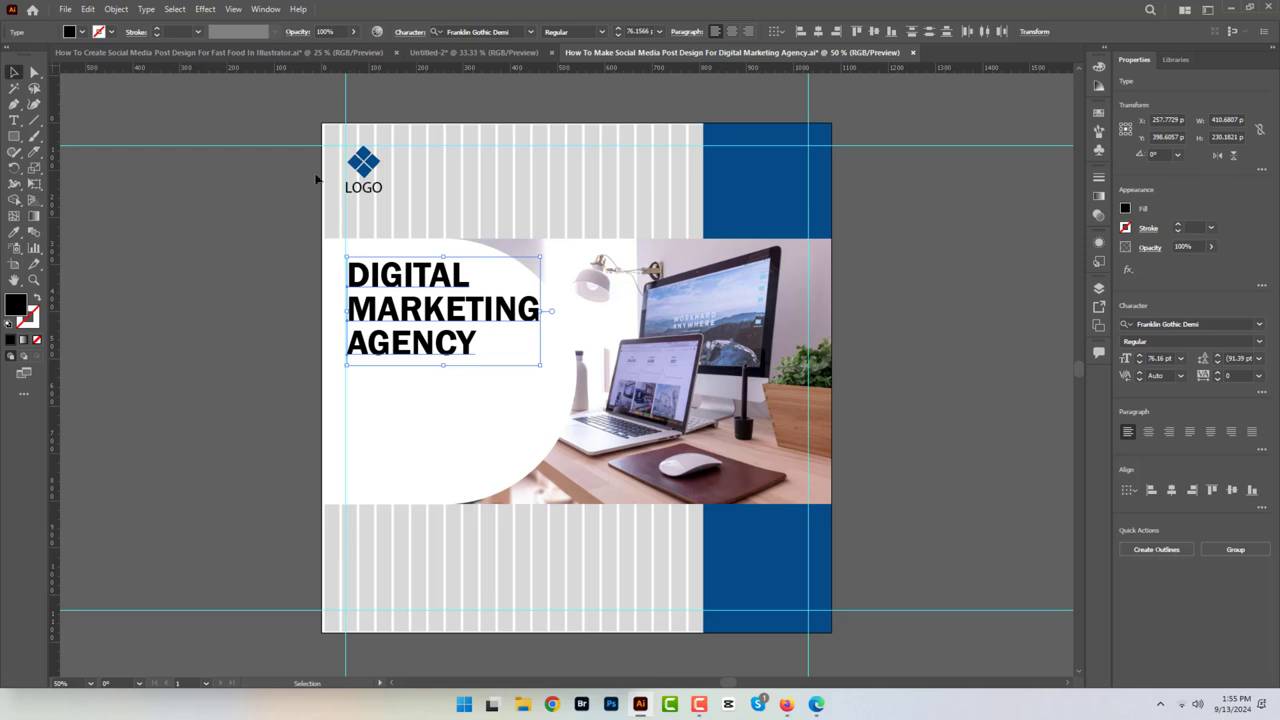
Step: Colour the MARKETING line with the blue sampled from the right-hand panel
left_click(350, 302)
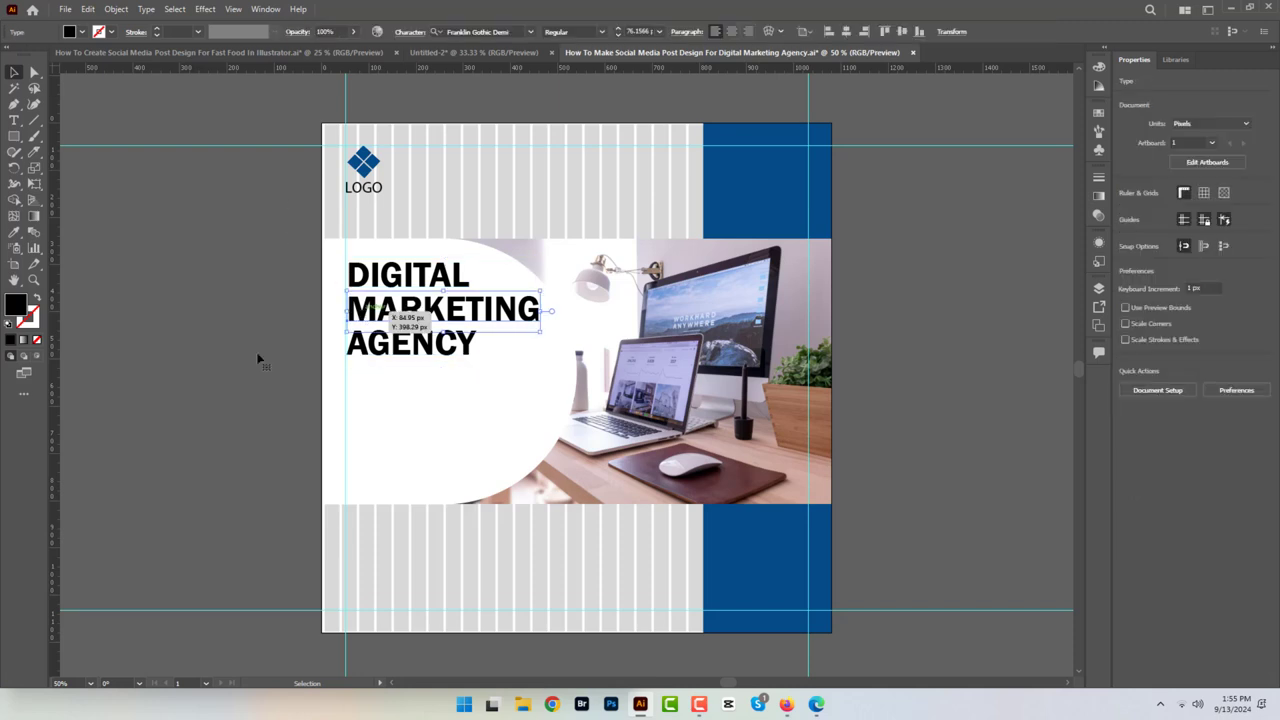
left_click(15, 232)
left_click(732, 179)
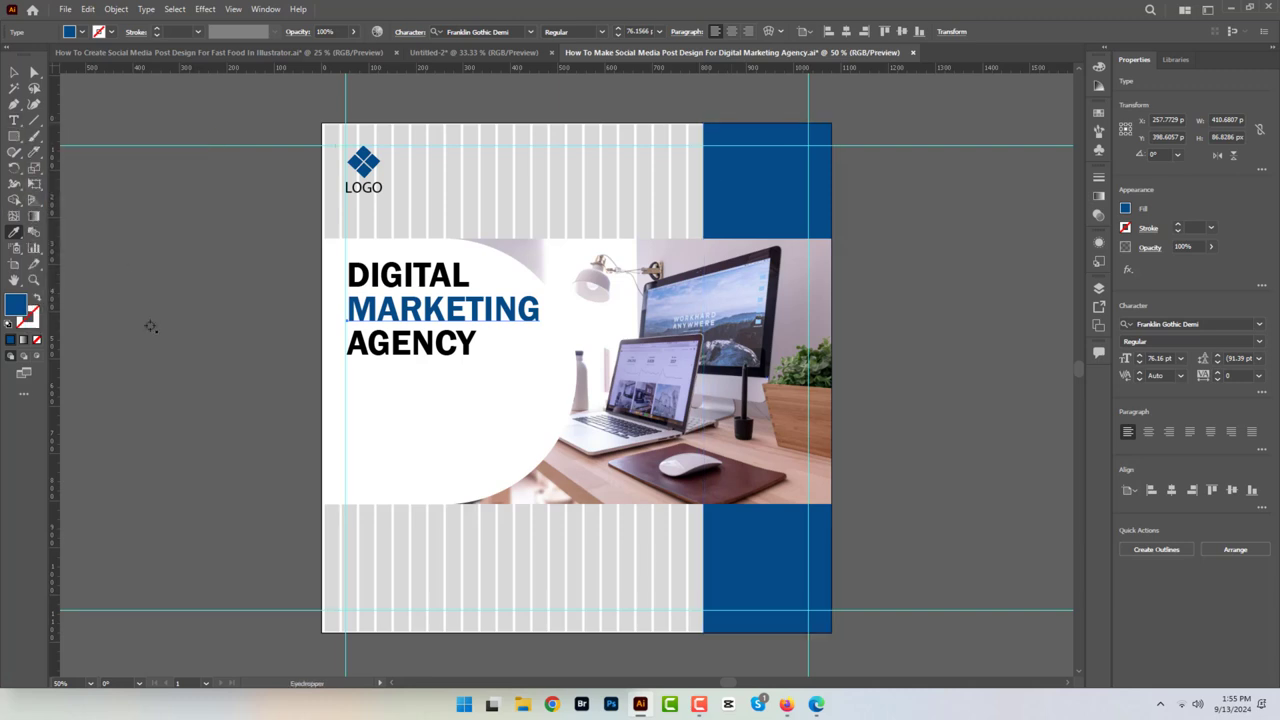
key("v")
left_click(218, 386)
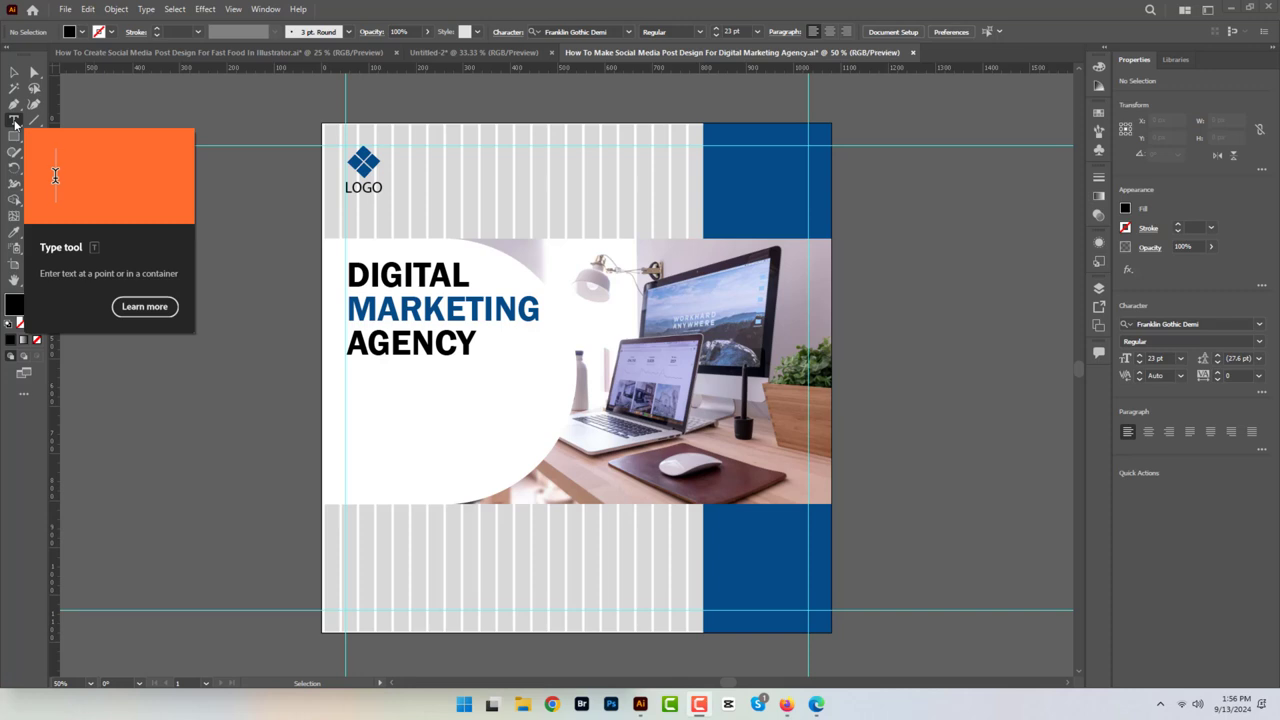
Step: Add a five-line Lorem ipsum body text box under the headline, aligned to its left edge
left_click(14, 121)
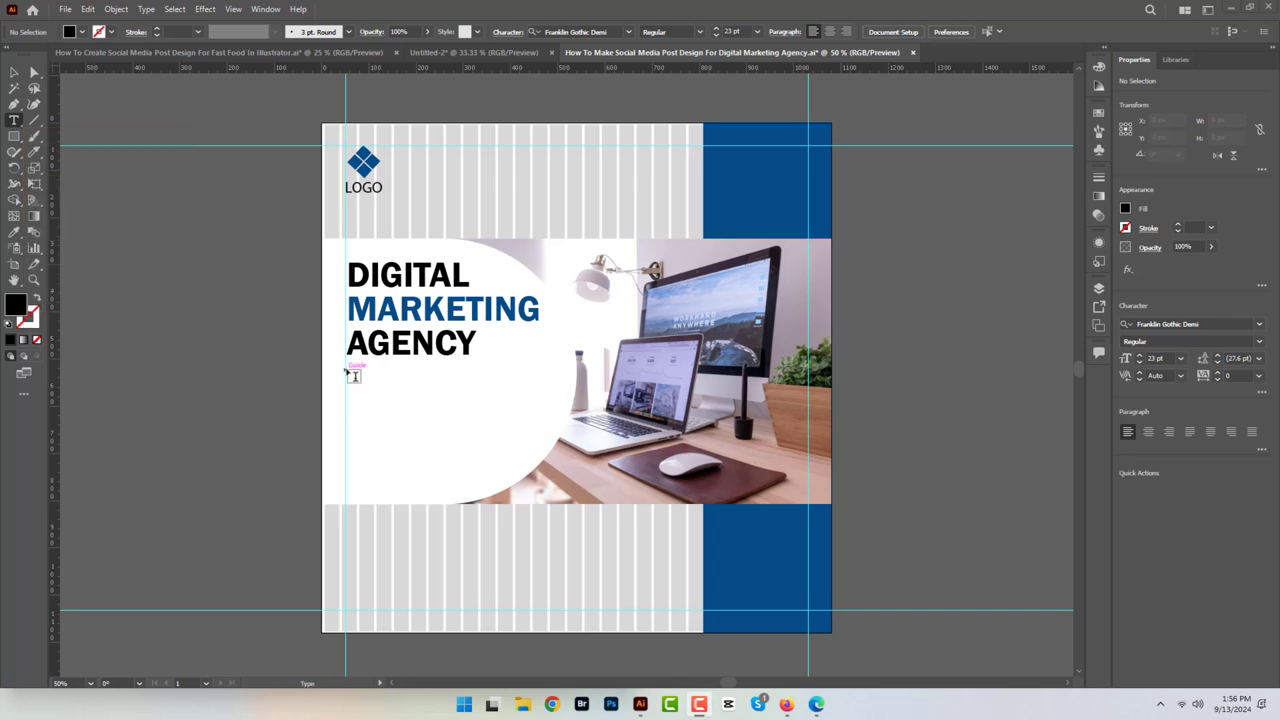
left_click_drag(346, 370, 552, 441)
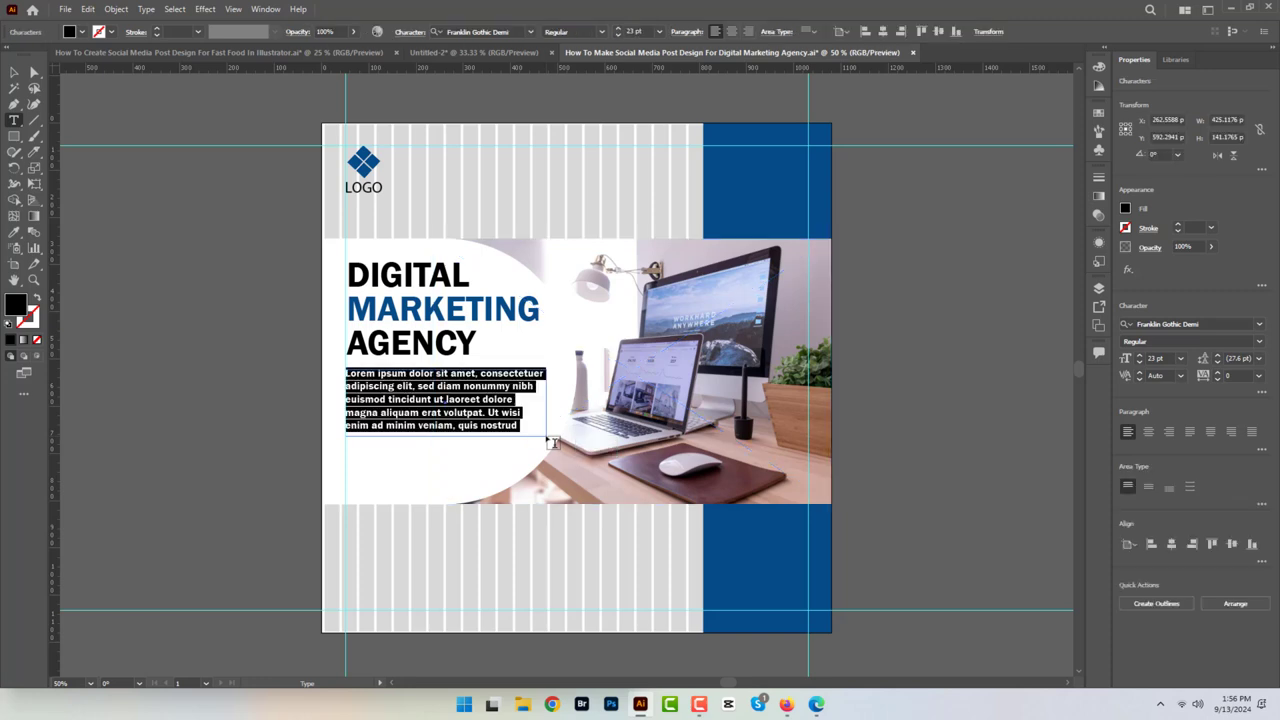
key("Escape")
left_click(15, 73)
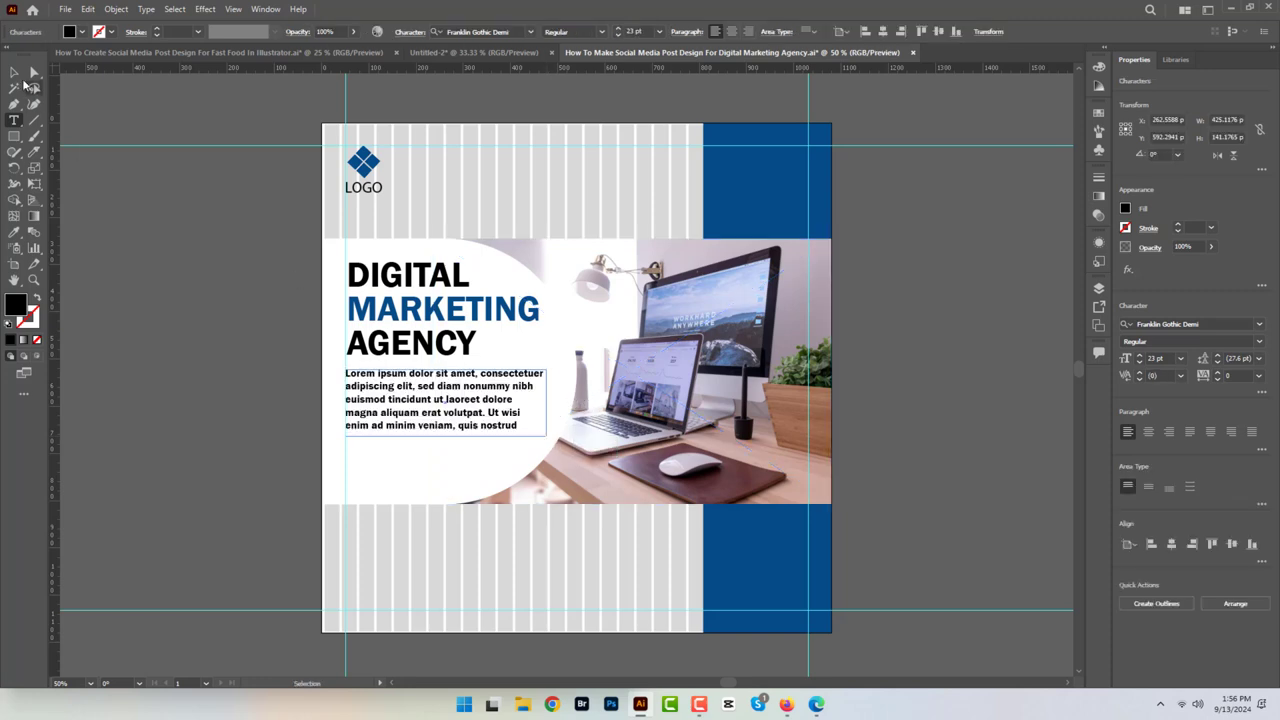
left_click(16, 74)
left_click_drag(447, 387, 447, 382)
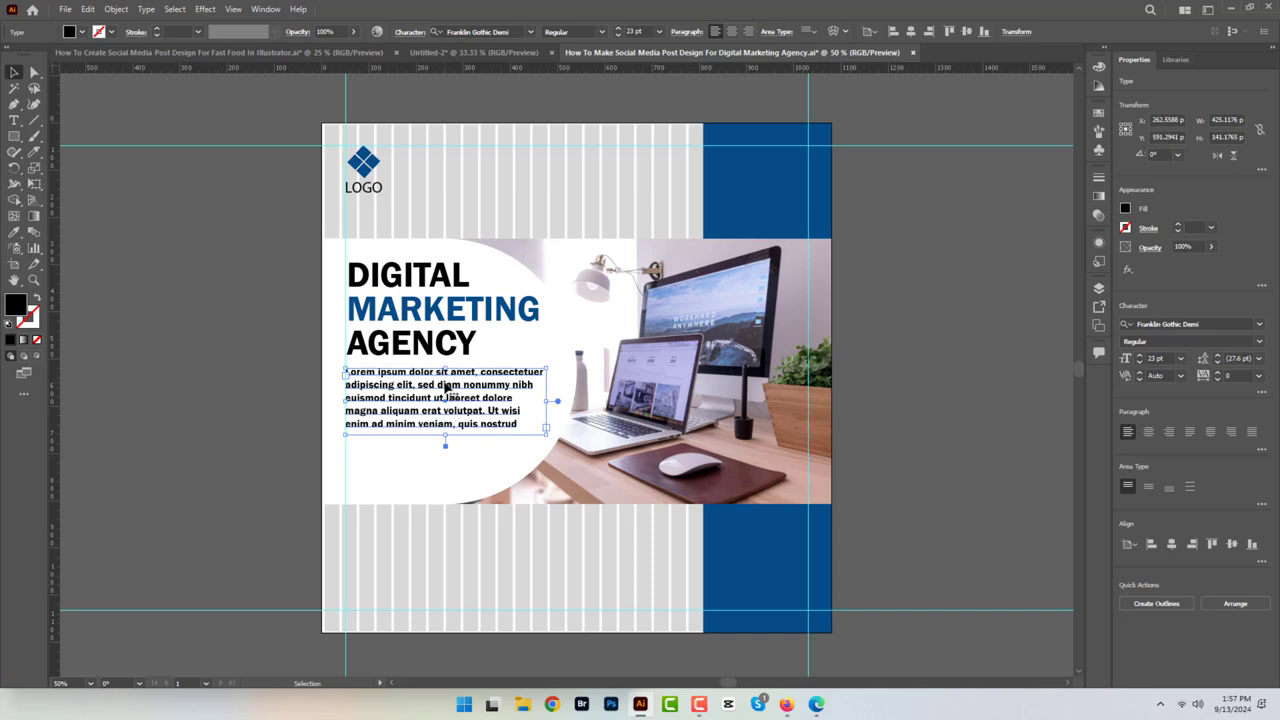
left_click(269, 275)
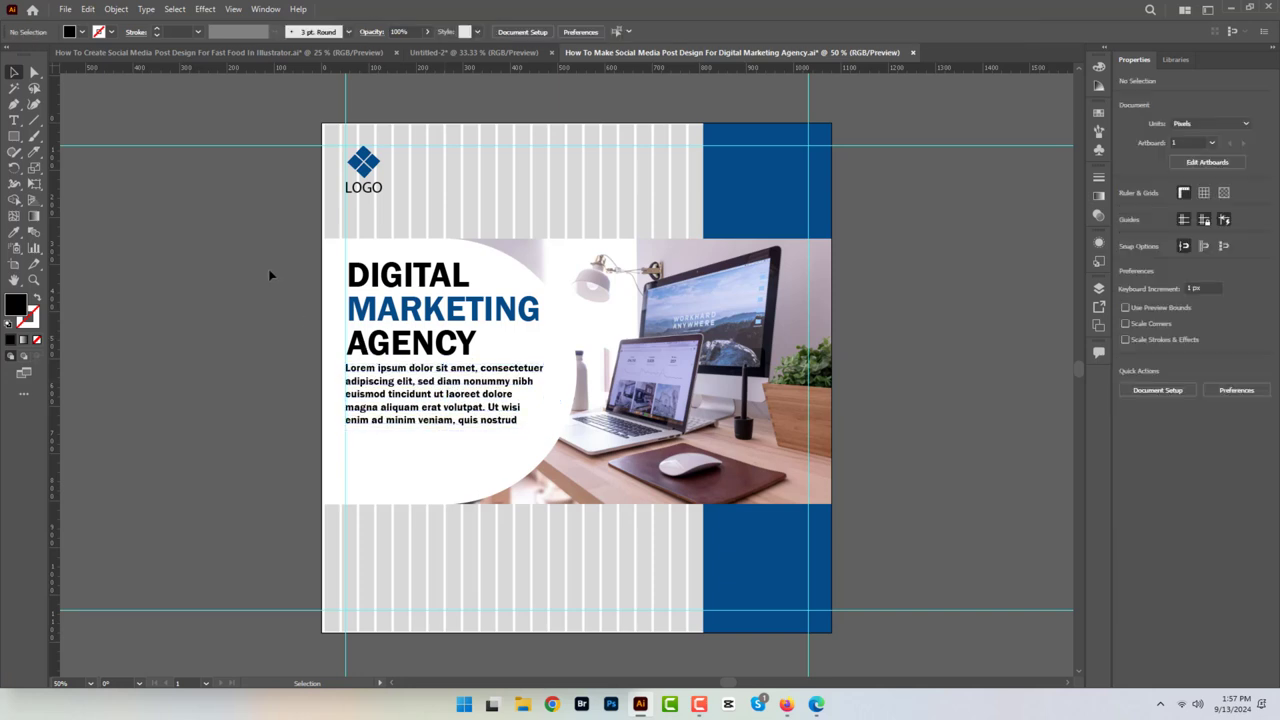
Step: Draw a rectangle below the body text and fill it with the panel's blue
left_click(15, 137)
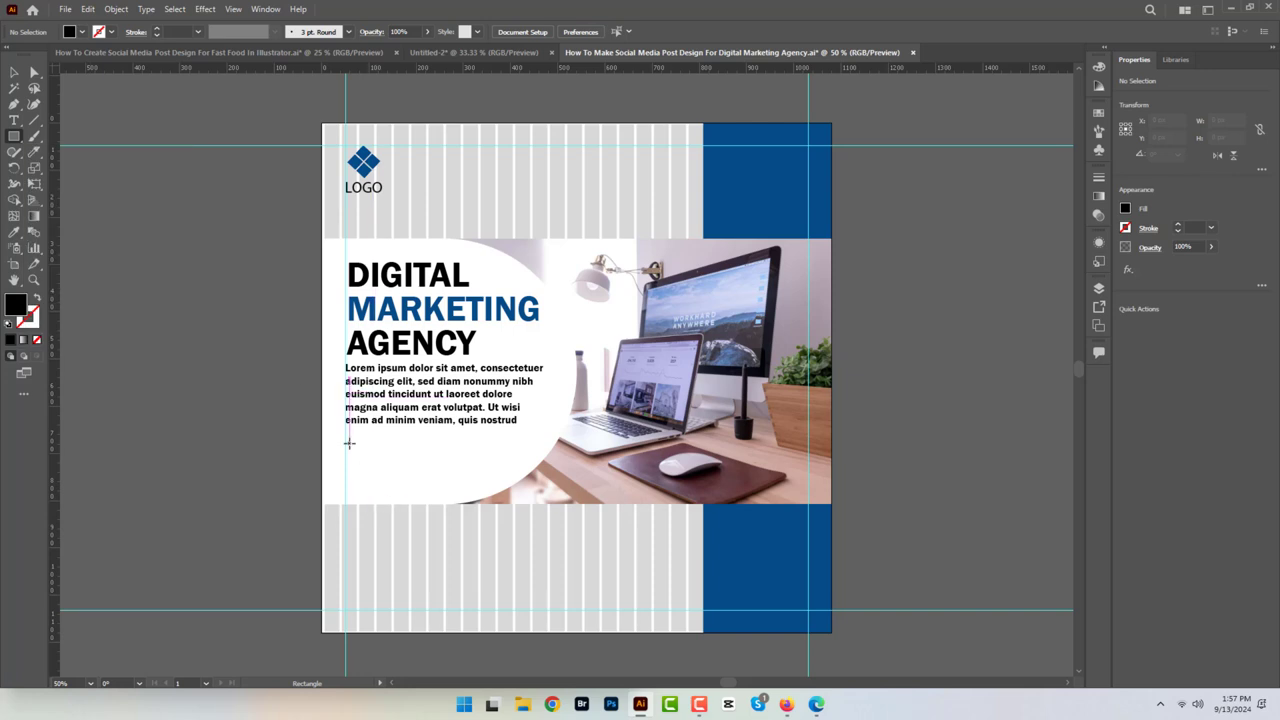
mouse_move(346, 440)
left_mouse_down()
mouse_move(493, 477)
mouse_move(476, 477)
left_mouse_up()
left_click(14, 231)
left_click(689, 207)
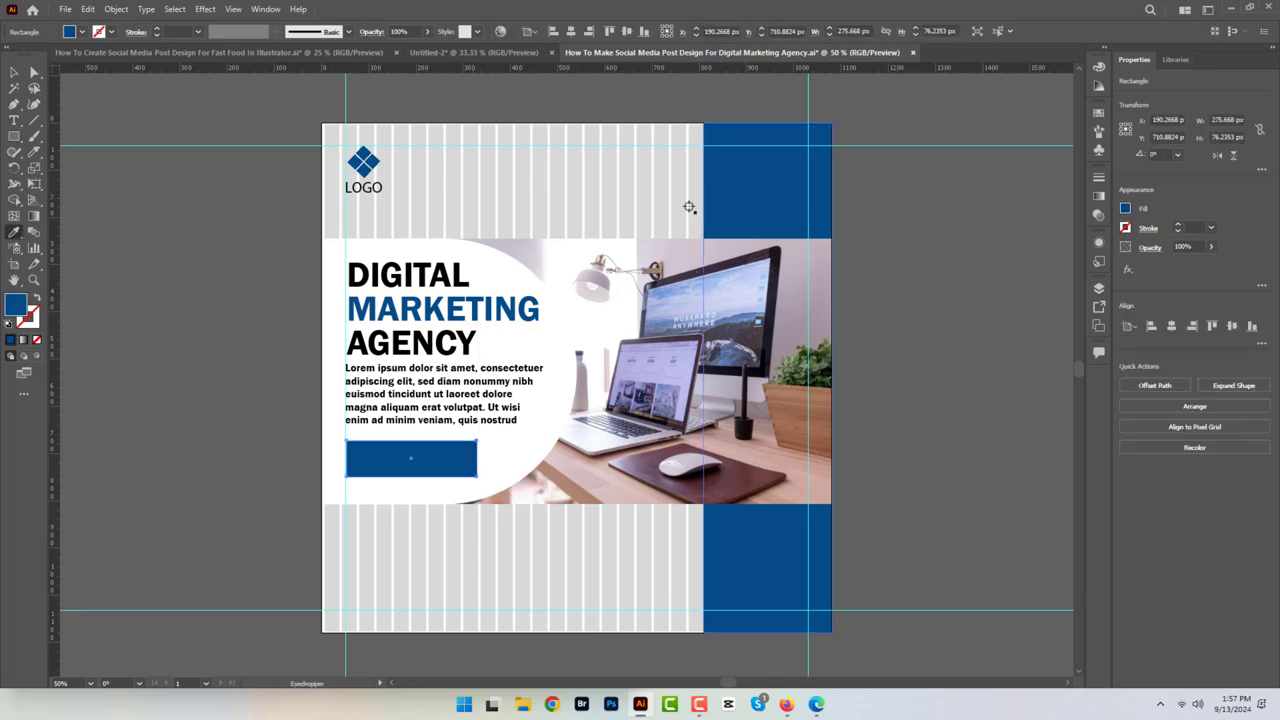
Step: Round the rectangle's corners into a pill and place a text cursor on it
left_click(34, 72)
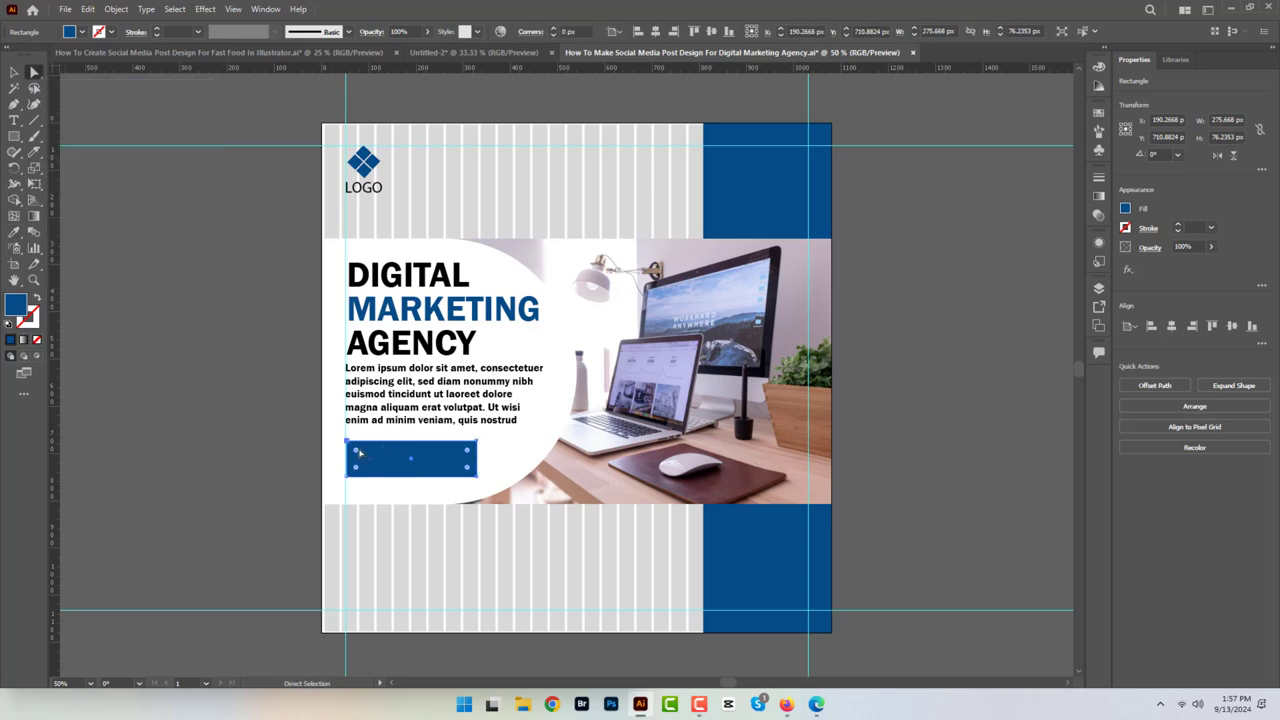
left_click_drag(358, 452, 371, 458)
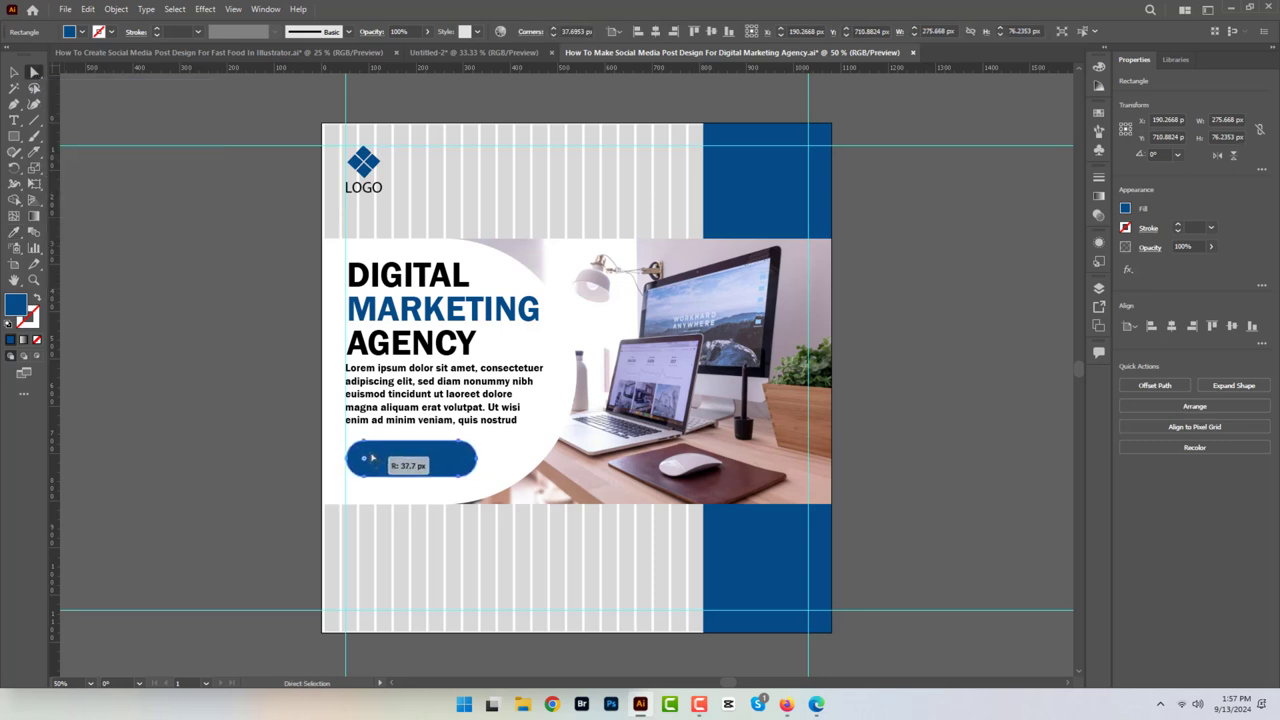
left_click(14, 120)
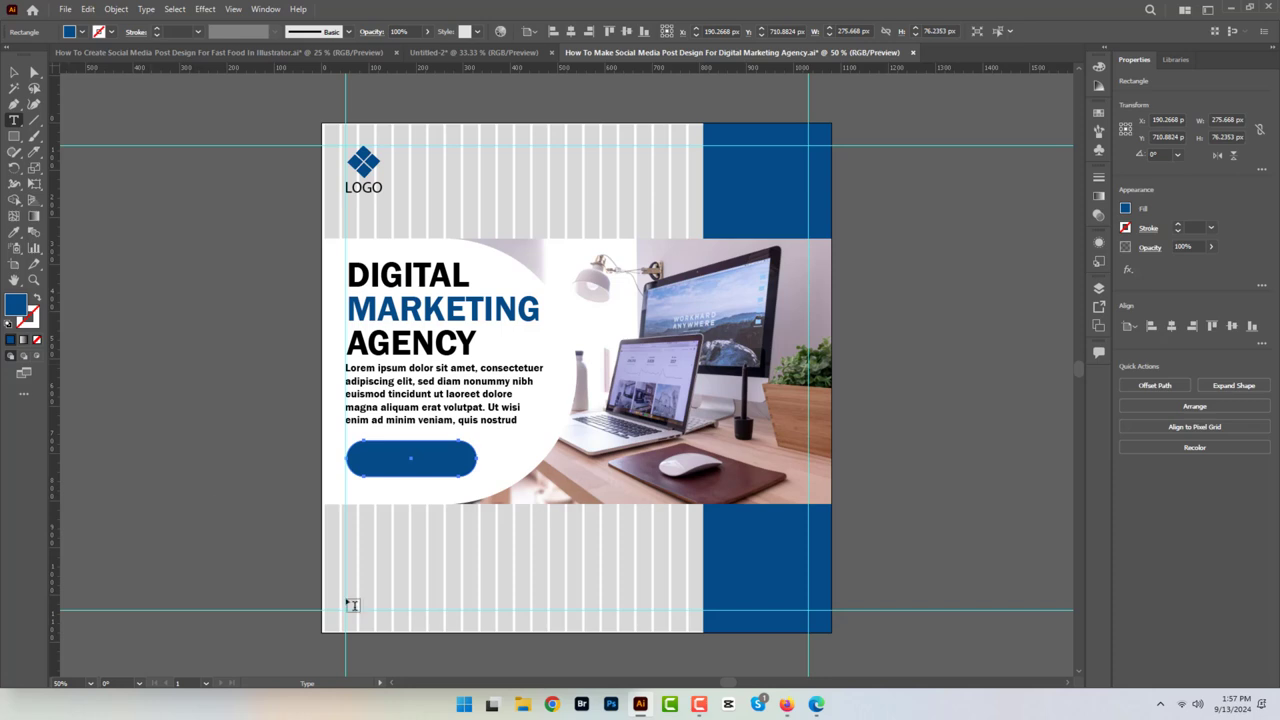
left_click(369, 458)
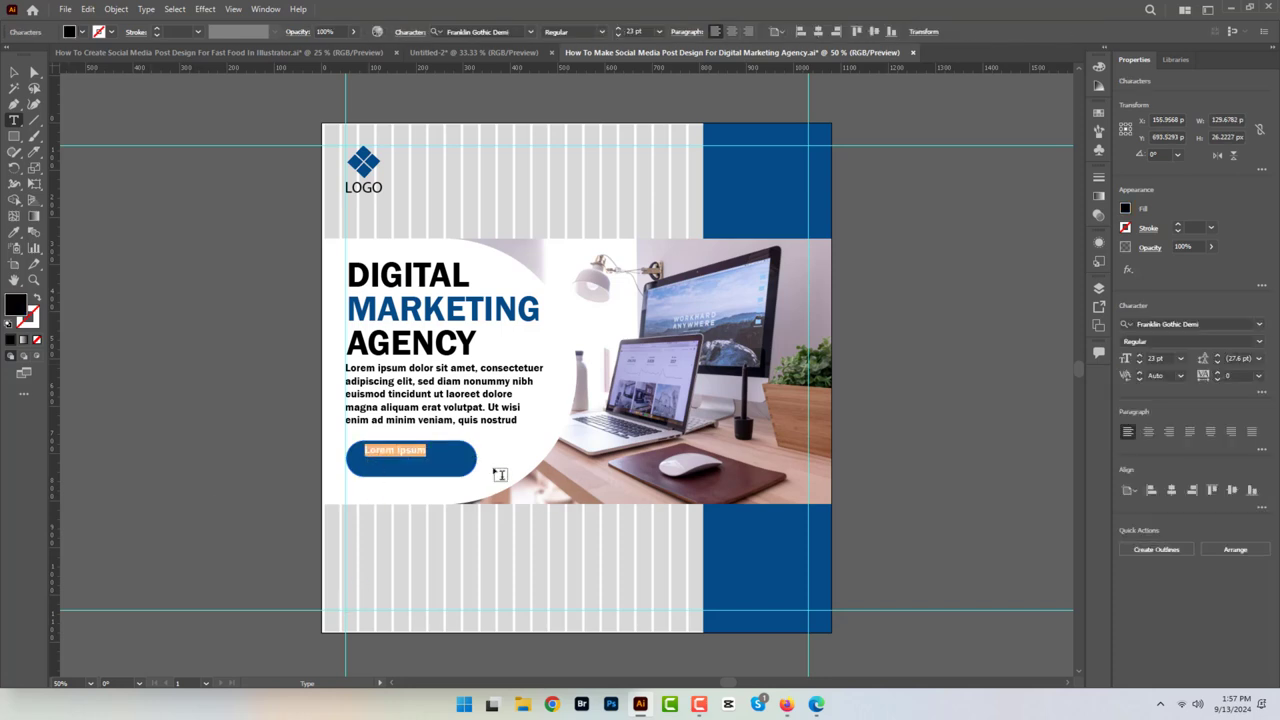
Step: Type the label GET STARTED and enlarge it onto the blue button
type("ge")
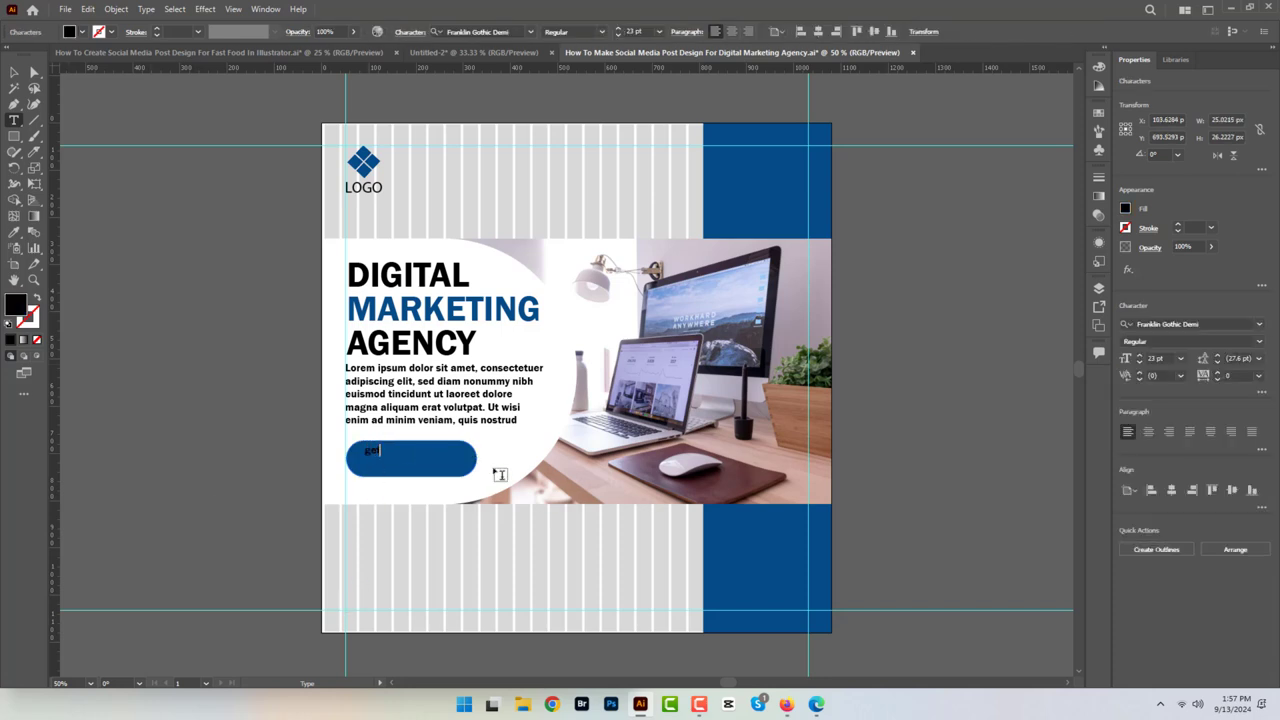
key("BackSpace")
key("BackSpace")
type("ED")
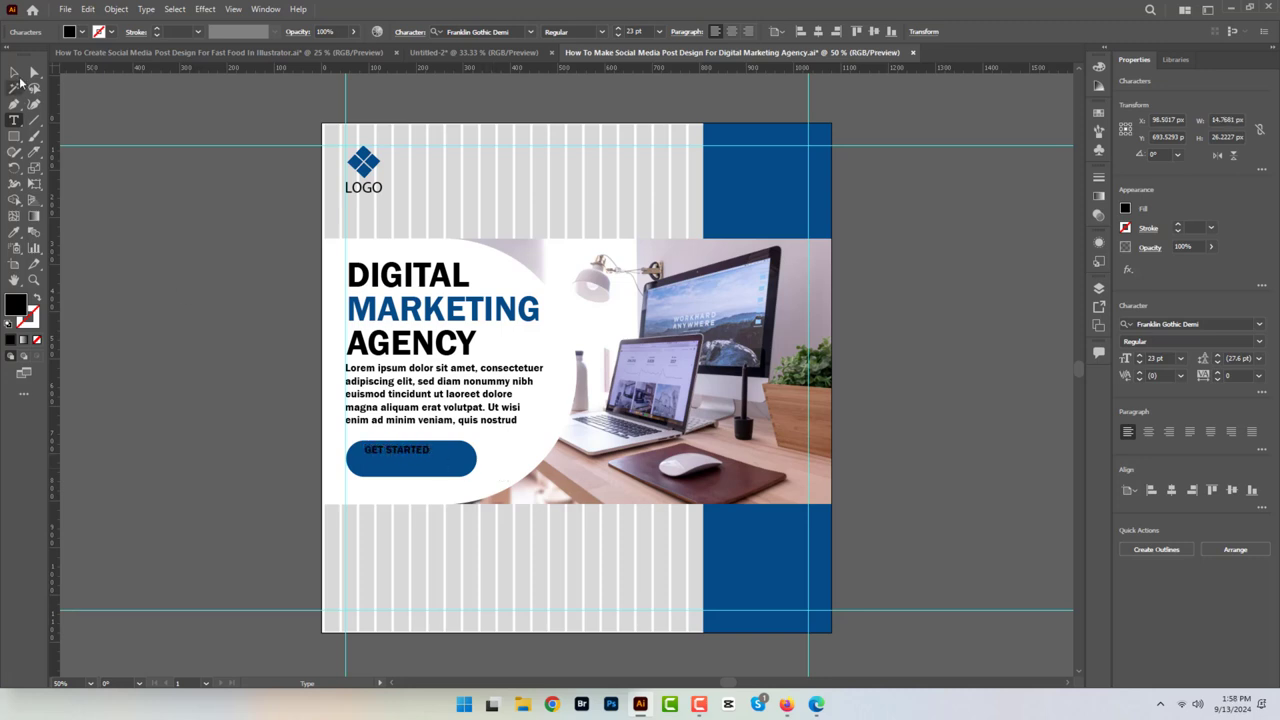
left_click(17, 75)
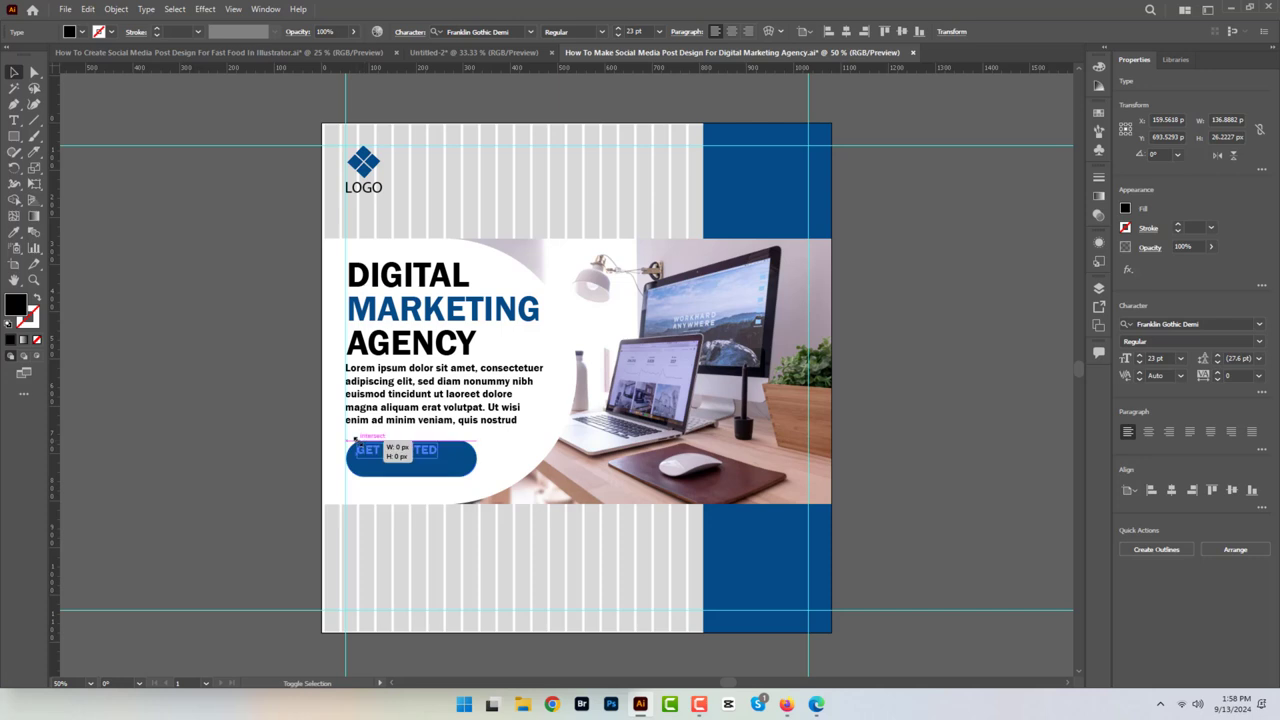
mouse_move(430, 457)
left_mouse_down()
mouse_move(452, 461)
mouse_move(383, 460)
left_mouse_up()
Step: Centre the label horizontally and vertically on the button and group them
left_click(445, 470, "shift")
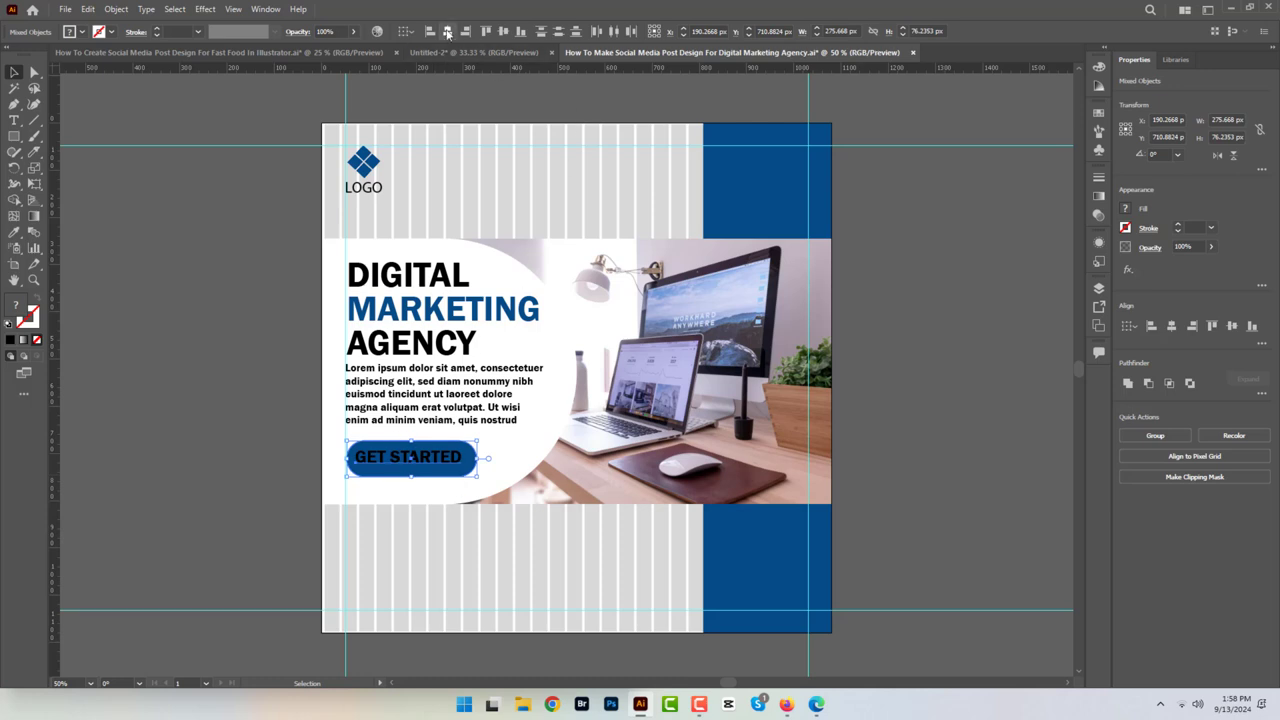
left_click(447, 31)
left_click(503, 31)
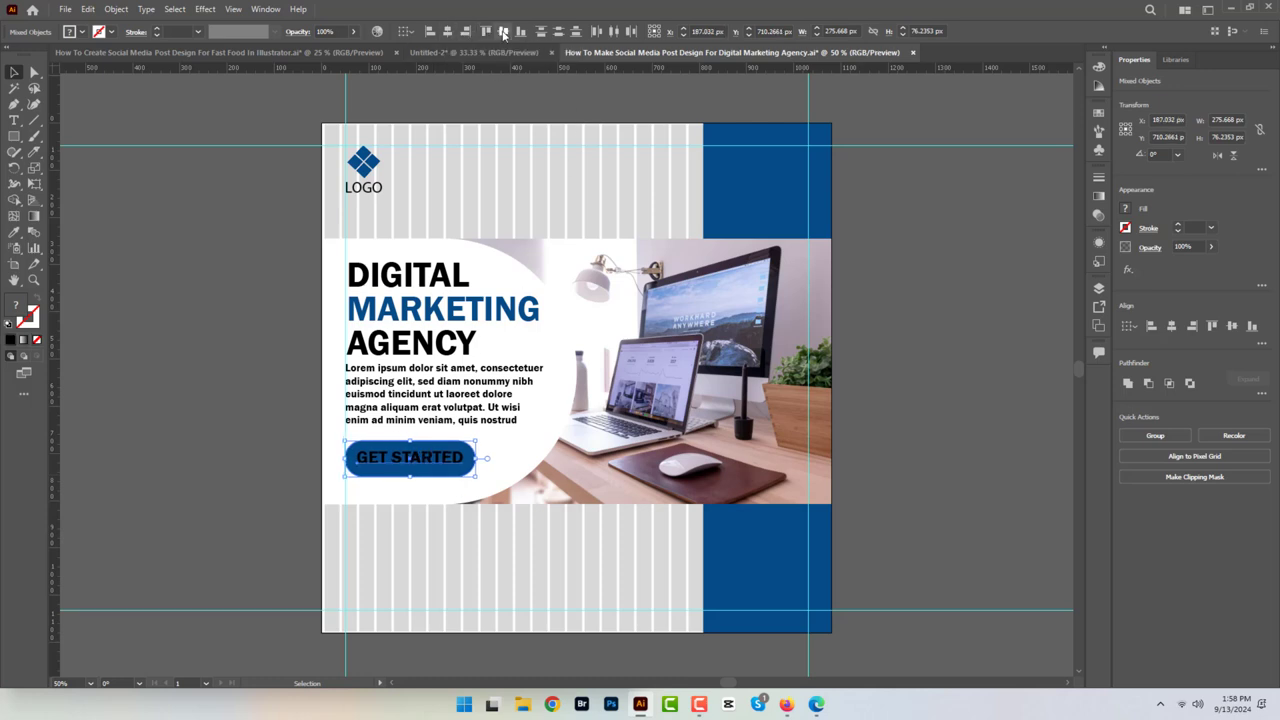
right_click(378, 470)
left_click(422, 352)
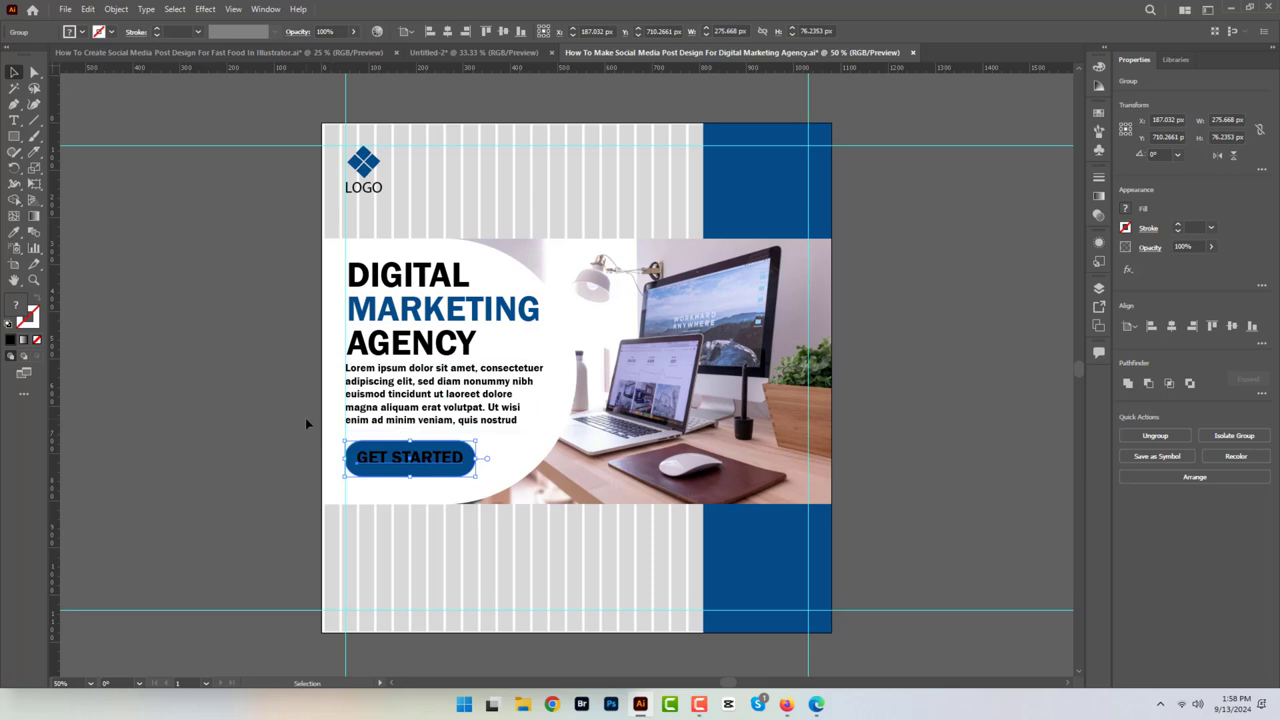
left_click(305, 417)
Step: Select only the GET STARTED label inside the button group
left_click(35, 73)
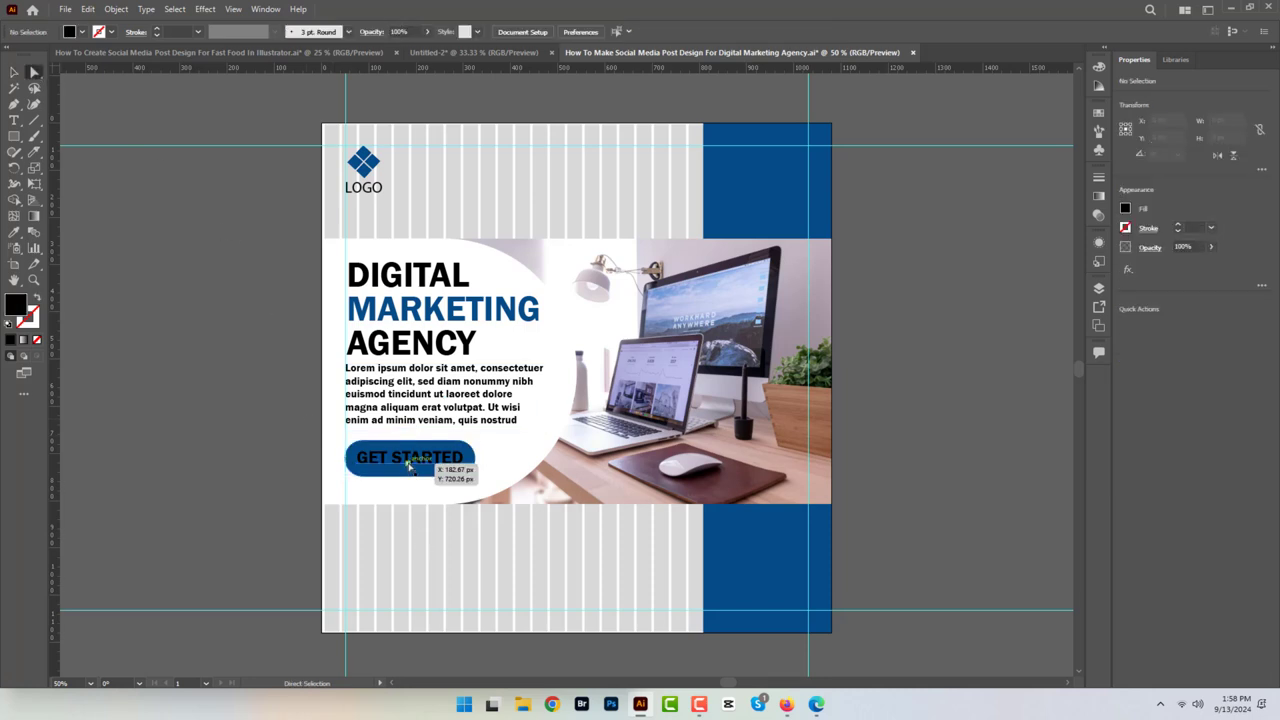
left_click(442, 470)
left_click(13, 232)
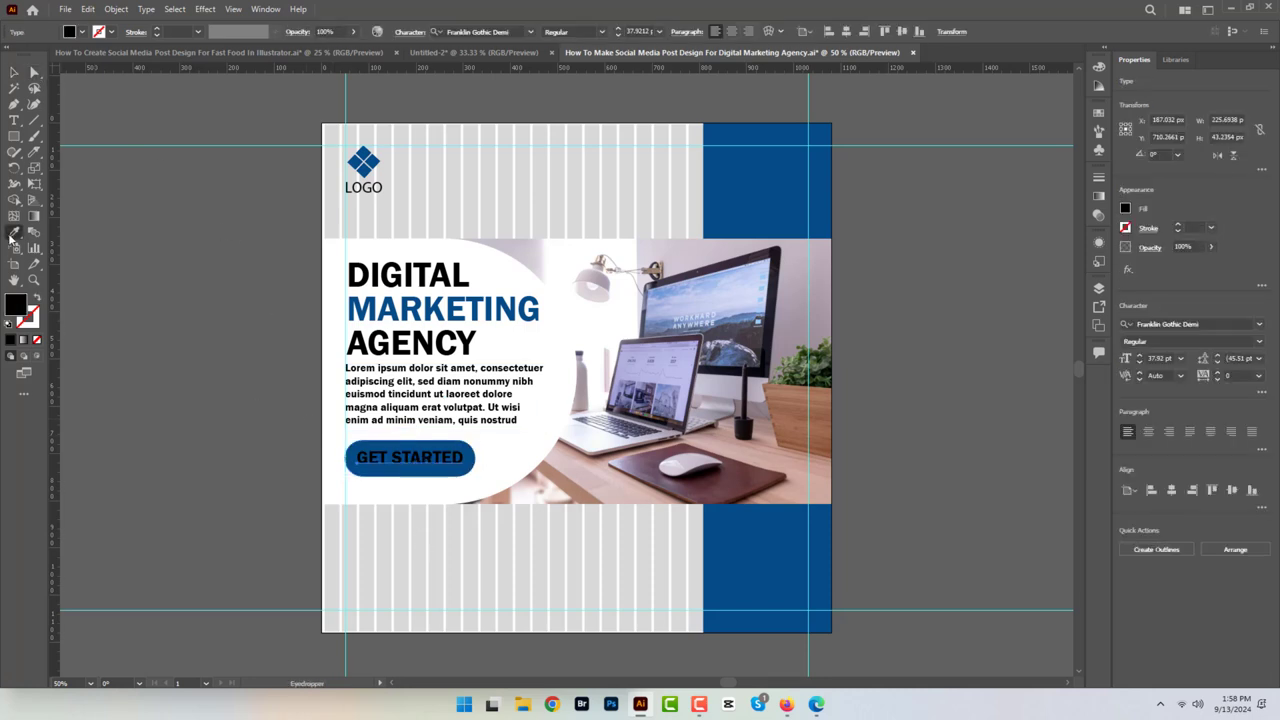
Step: Turn the GET STARTED label white, then select the body text and button
left_click(510, 441)
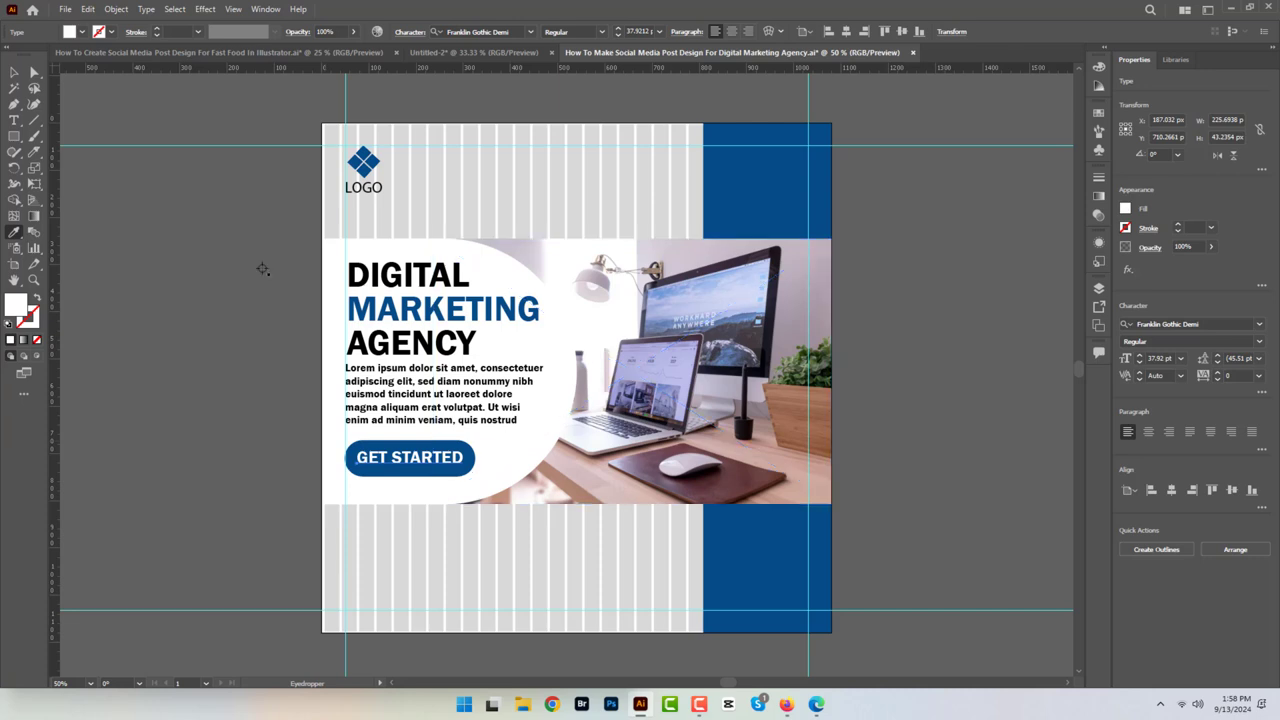
left_click(13, 73)
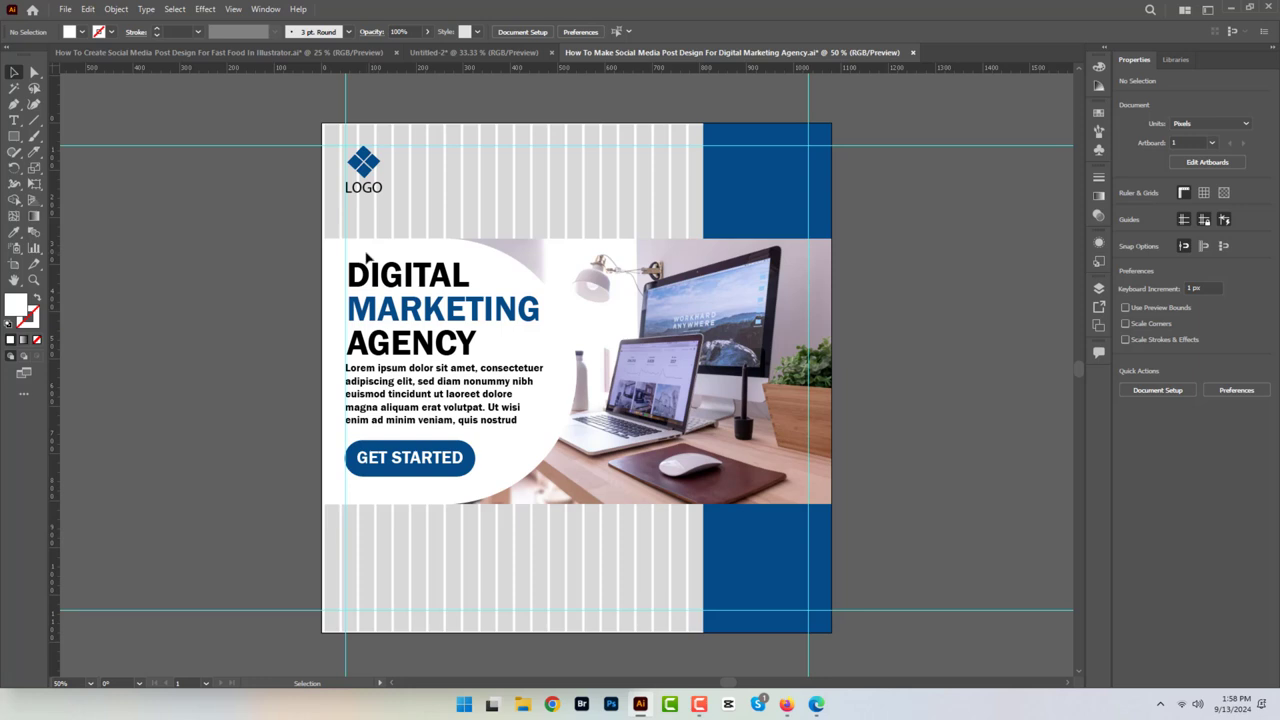
left_click(410, 457)
left_click(425, 395)
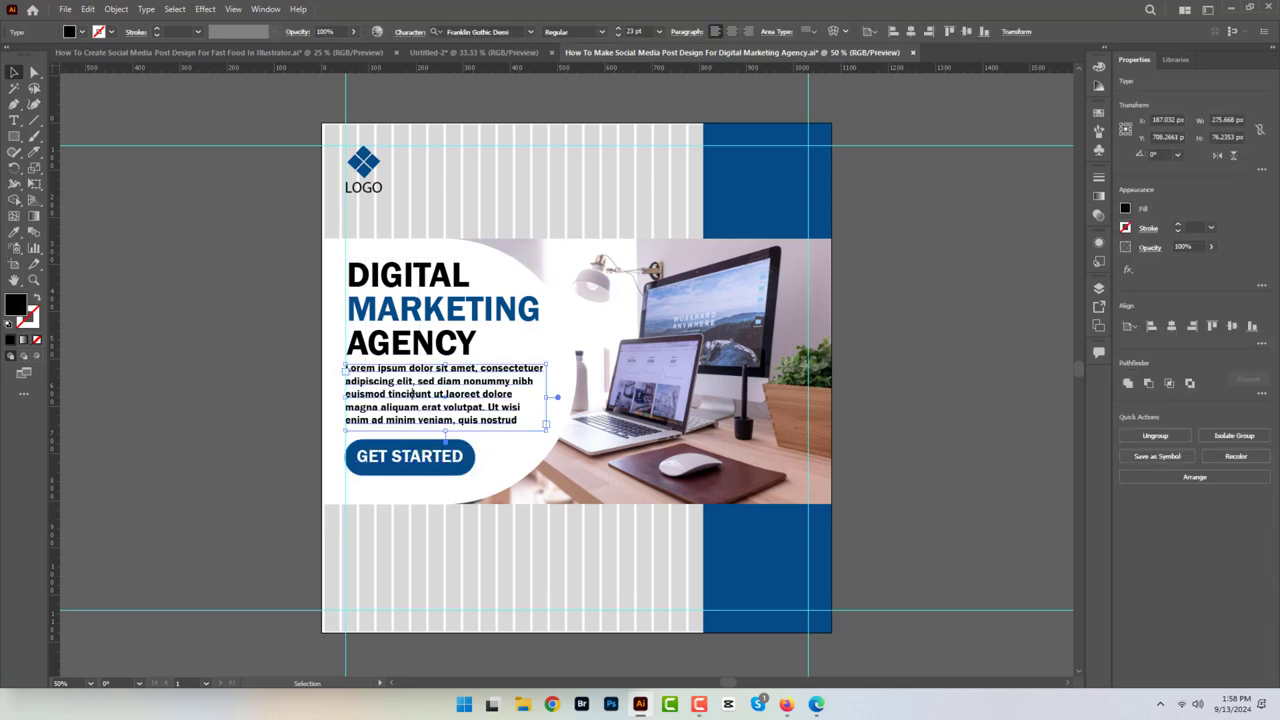
left_click(425, 300, "shift")
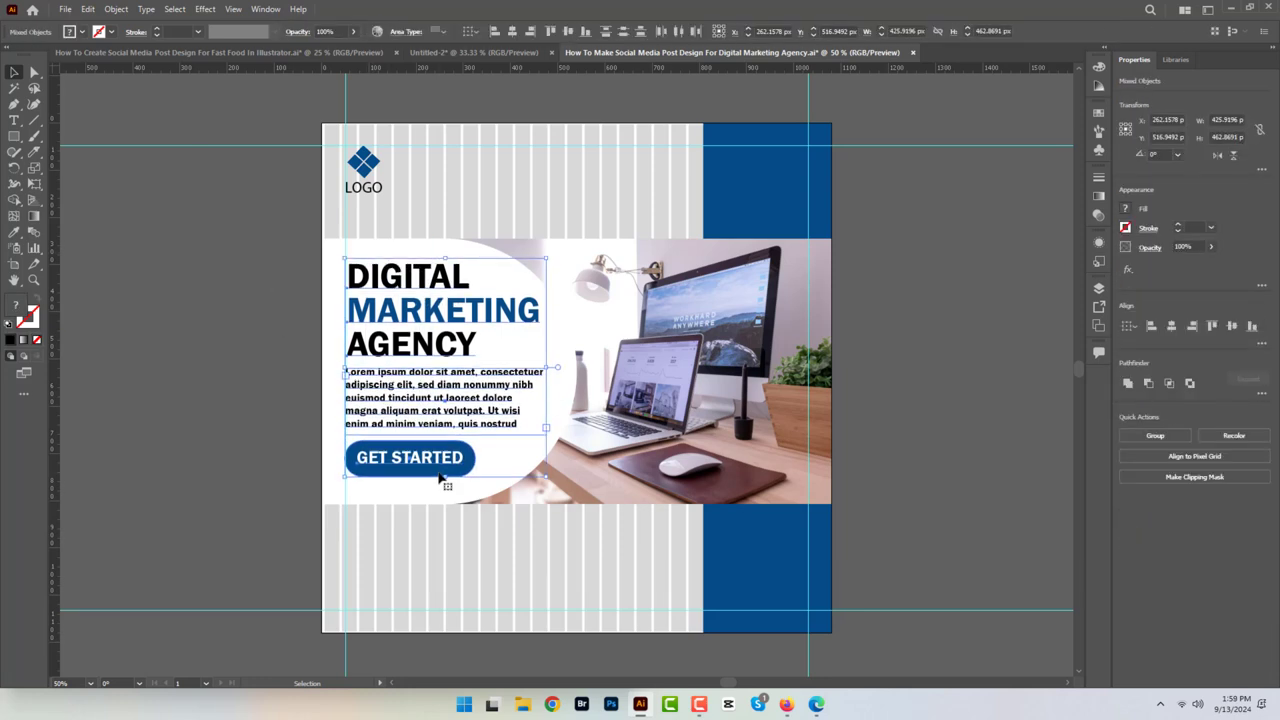
left_click(440, 462, "shift")
Step: Select the GET STARTED button and nudge it slightly lower
left_click(308, 325)
left_click(375, 280)
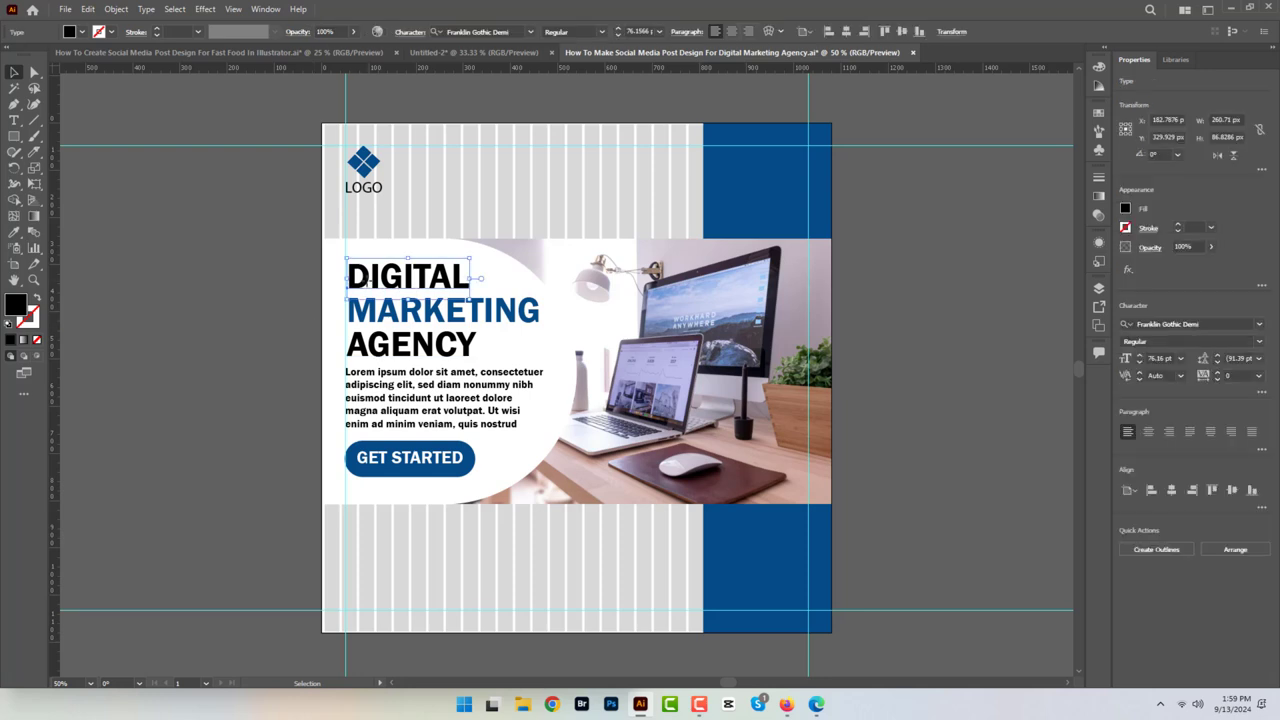
left_click(391, 310)
left_click(395, 278)
left_click(314, 329)
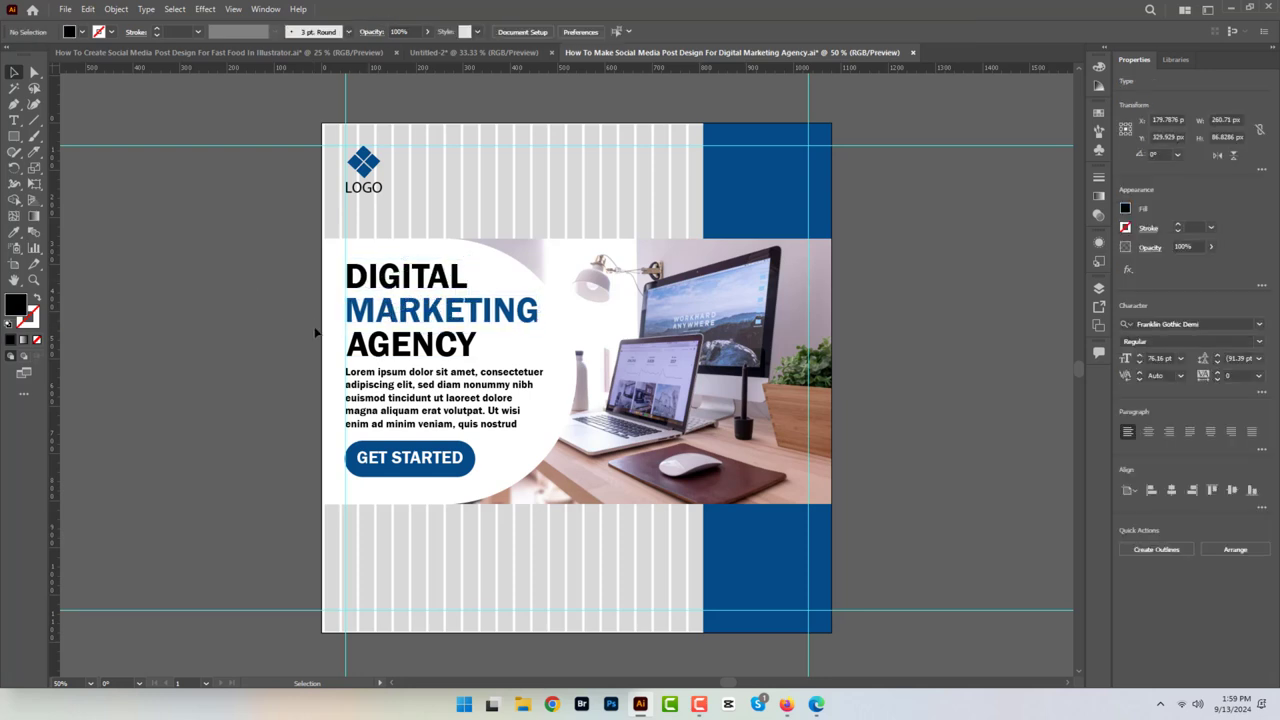
left_click(345, 447)
left_click(269, 300)
left_click_drag(416, 489, 417, 490)
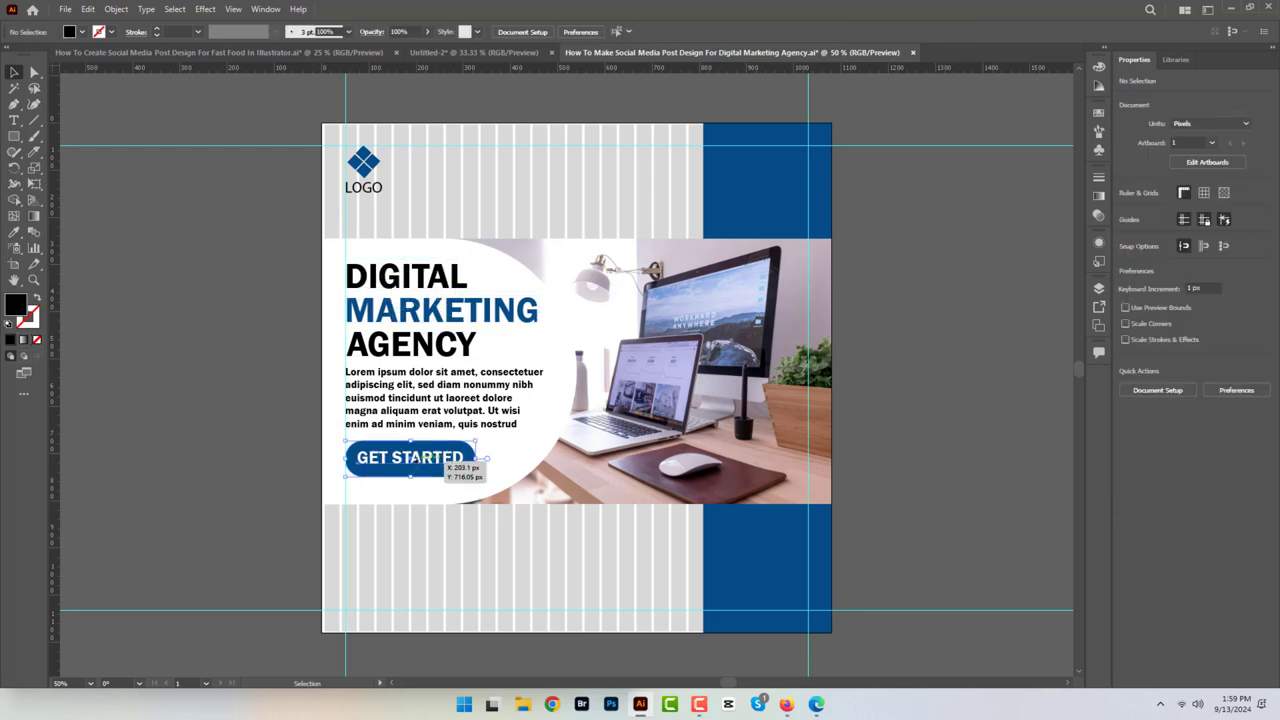
left_click(302, 317)
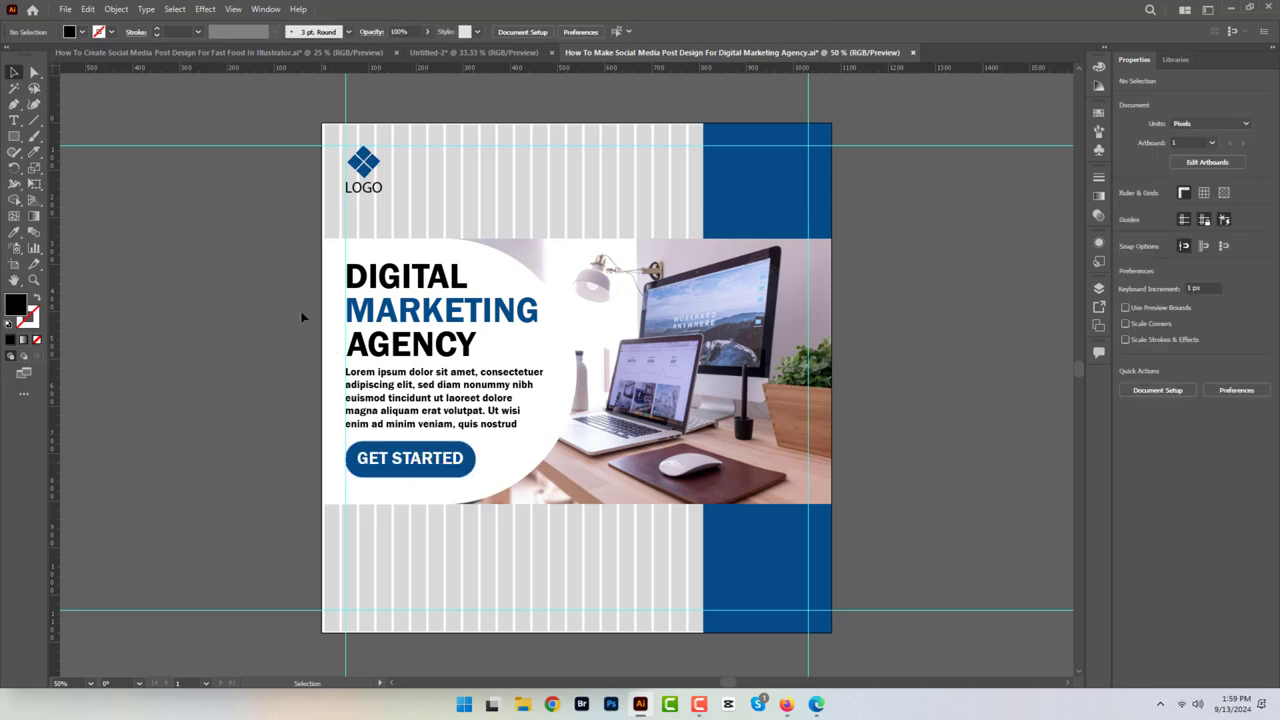
key("t")
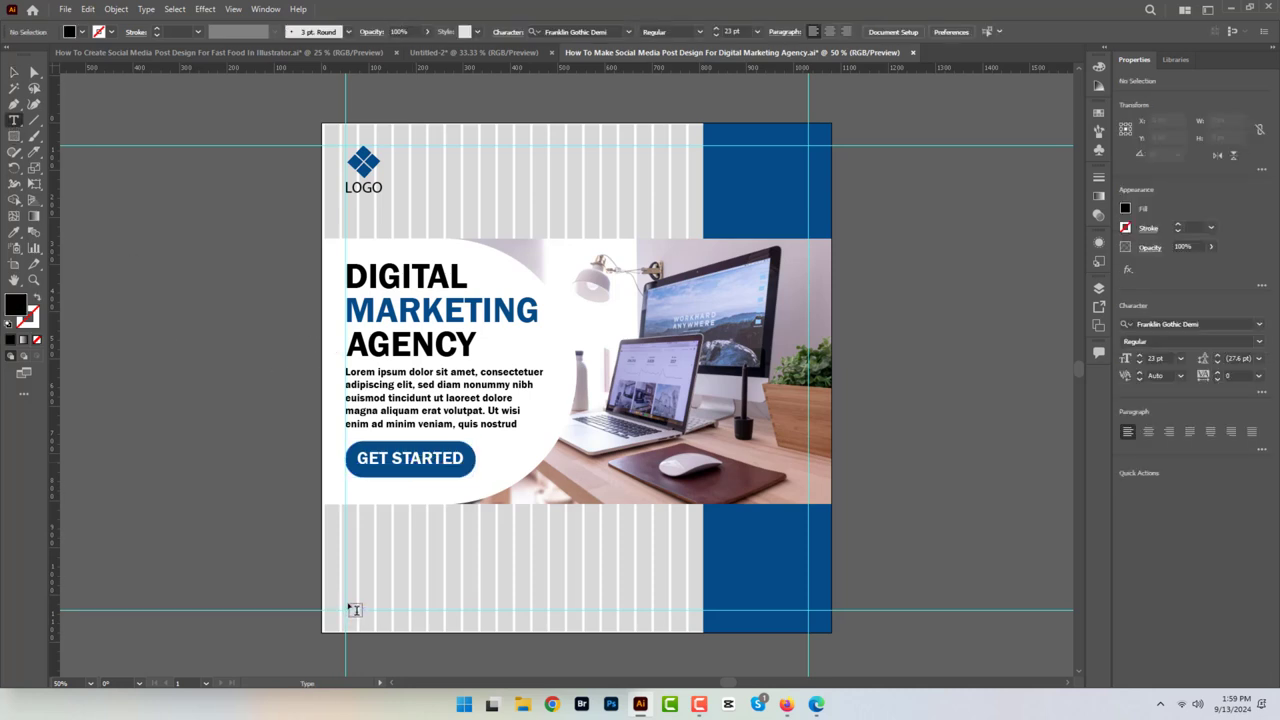
left_click(353, 602)
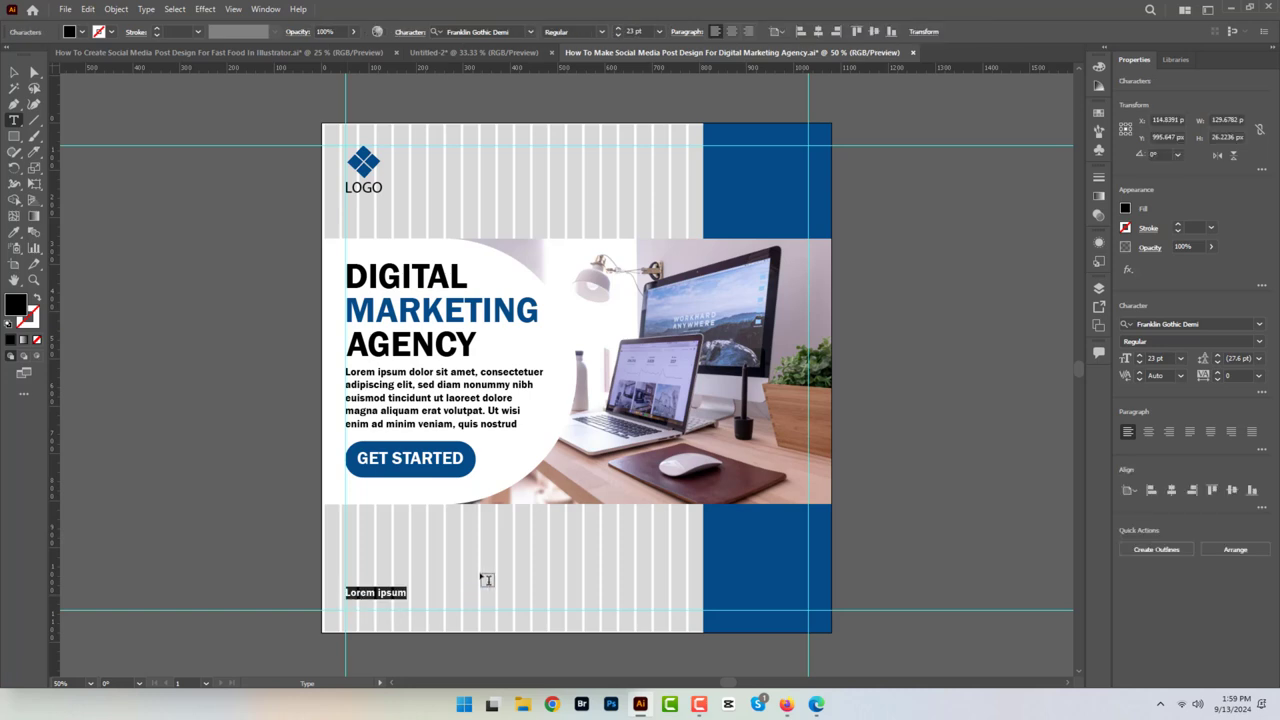
key("BackSpace")
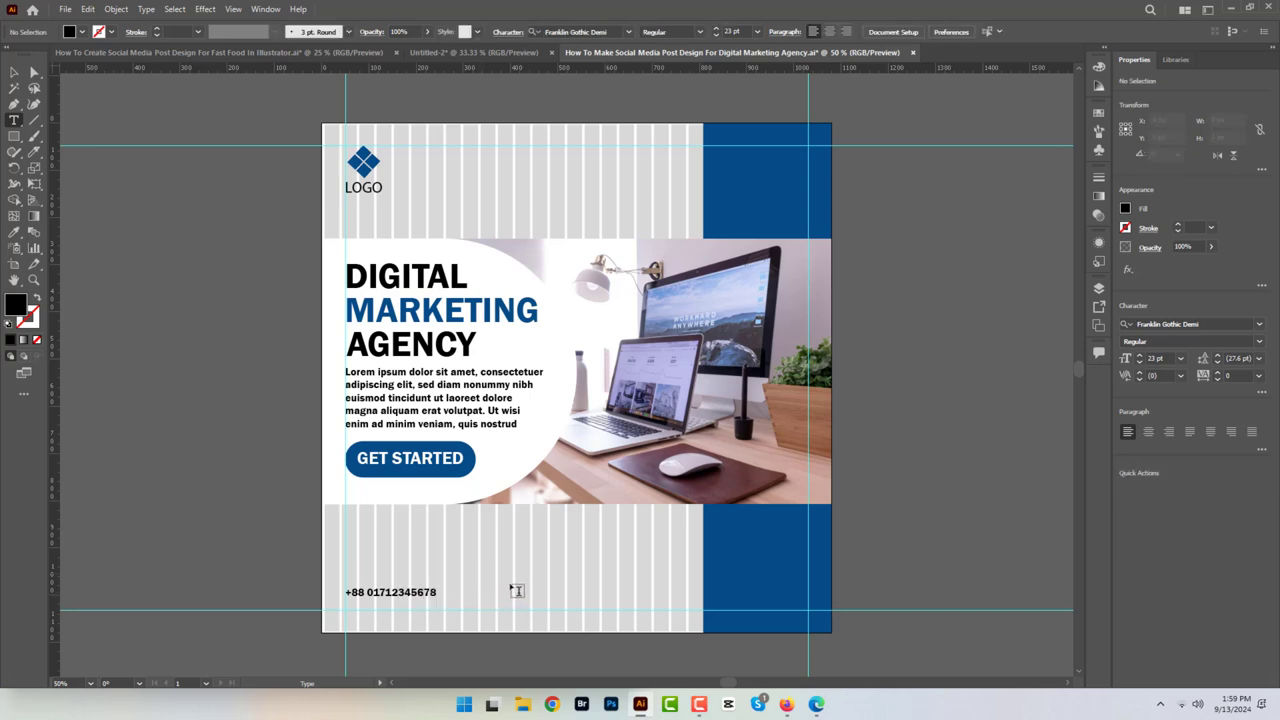
left_click(516, 589)
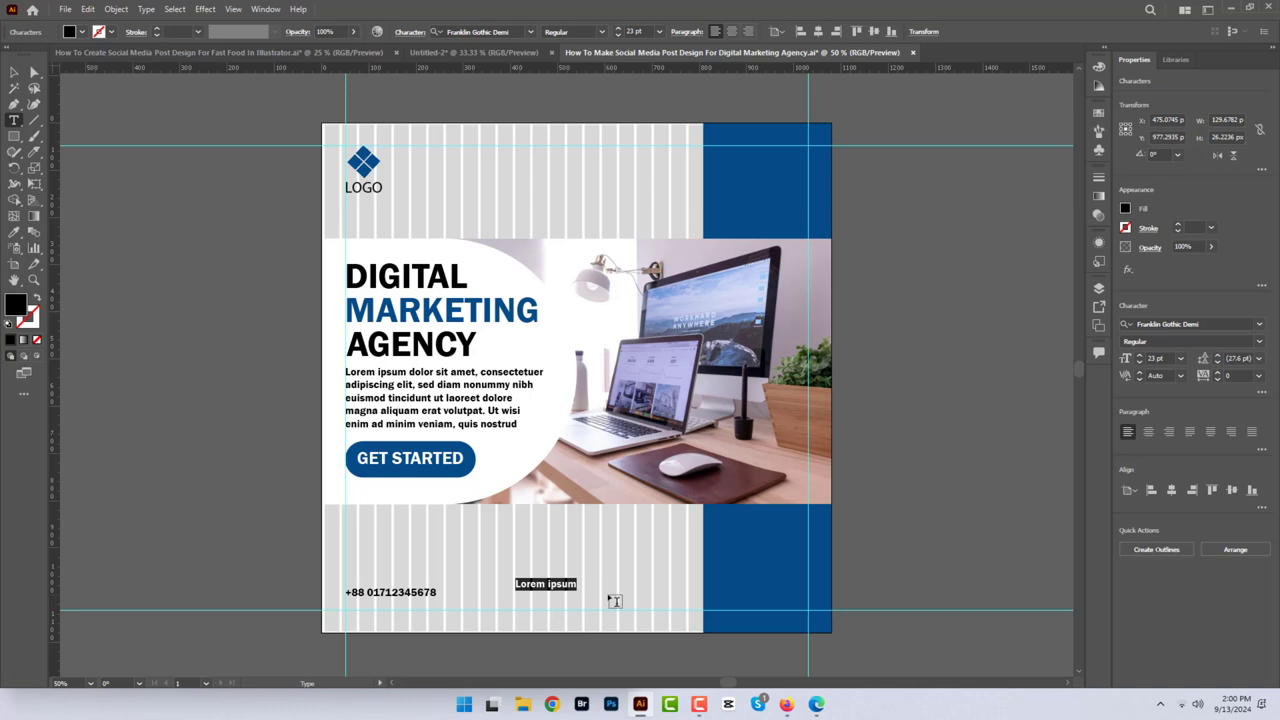
type("www")
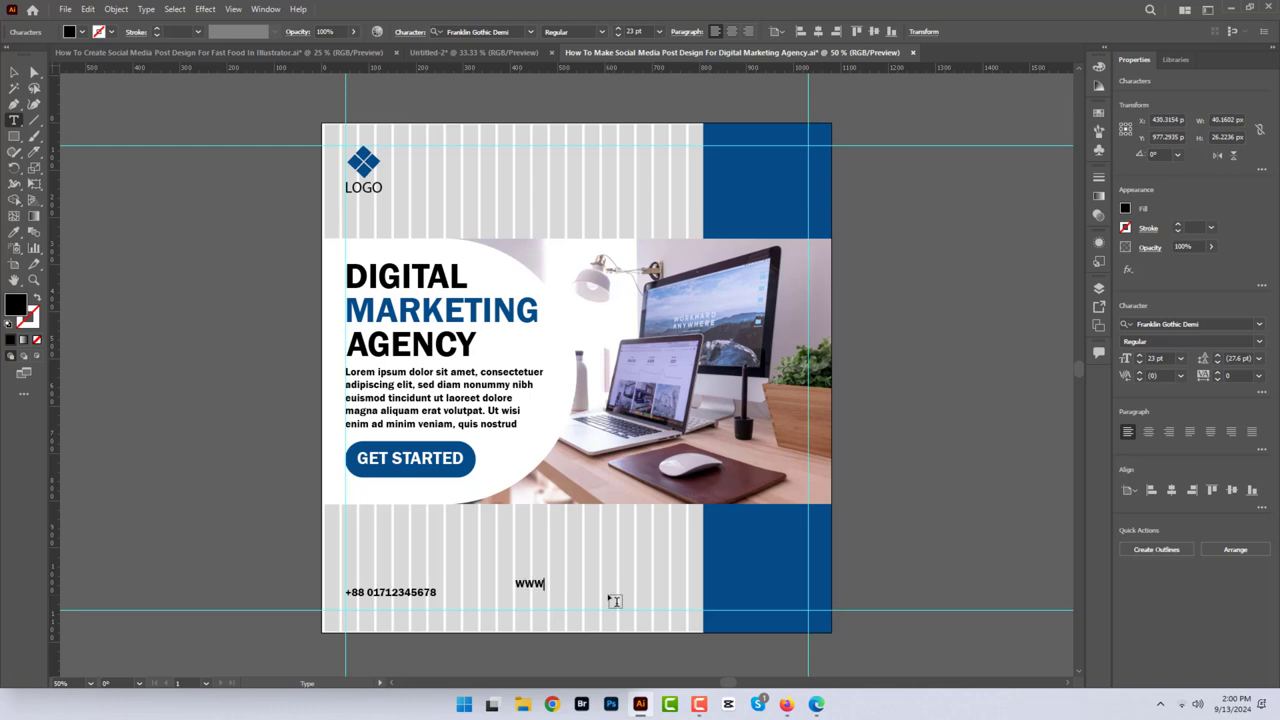
type("ww.website.com")
left_click(14, 72)
left_click_drag(531, 598, 561, 616)
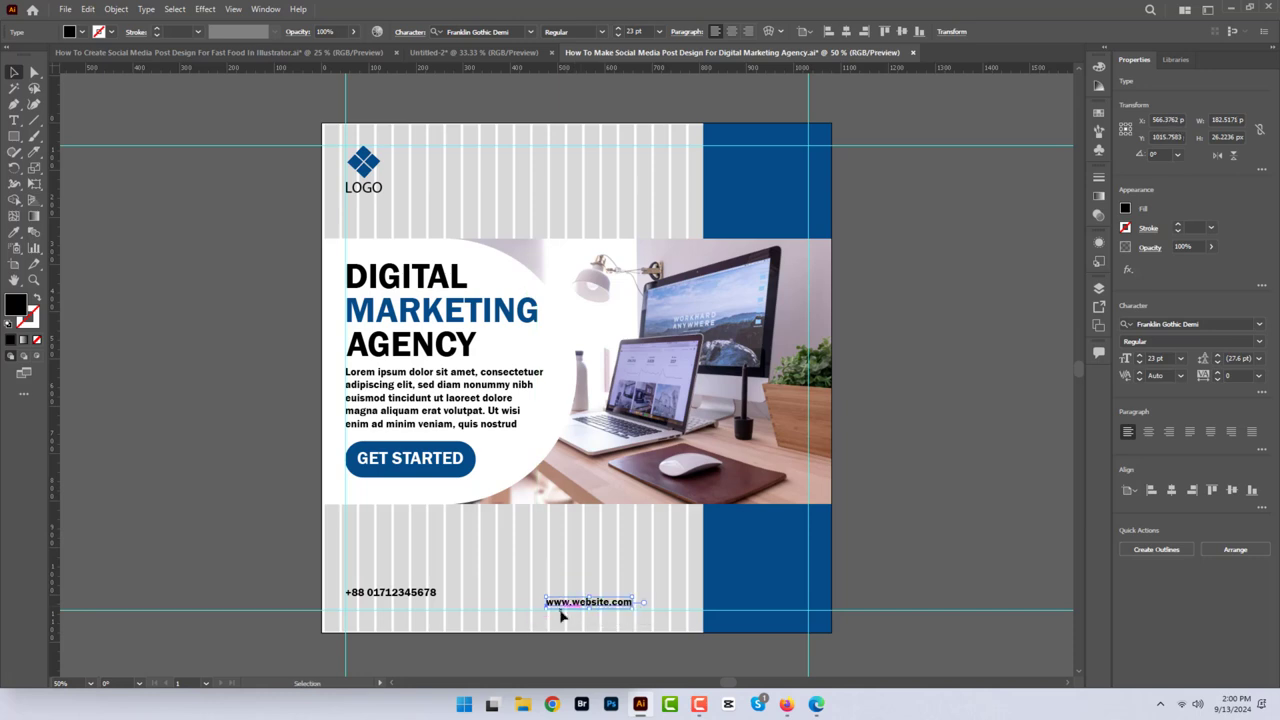
key("Down")
left_click_drag(633, 597, 640, 597)
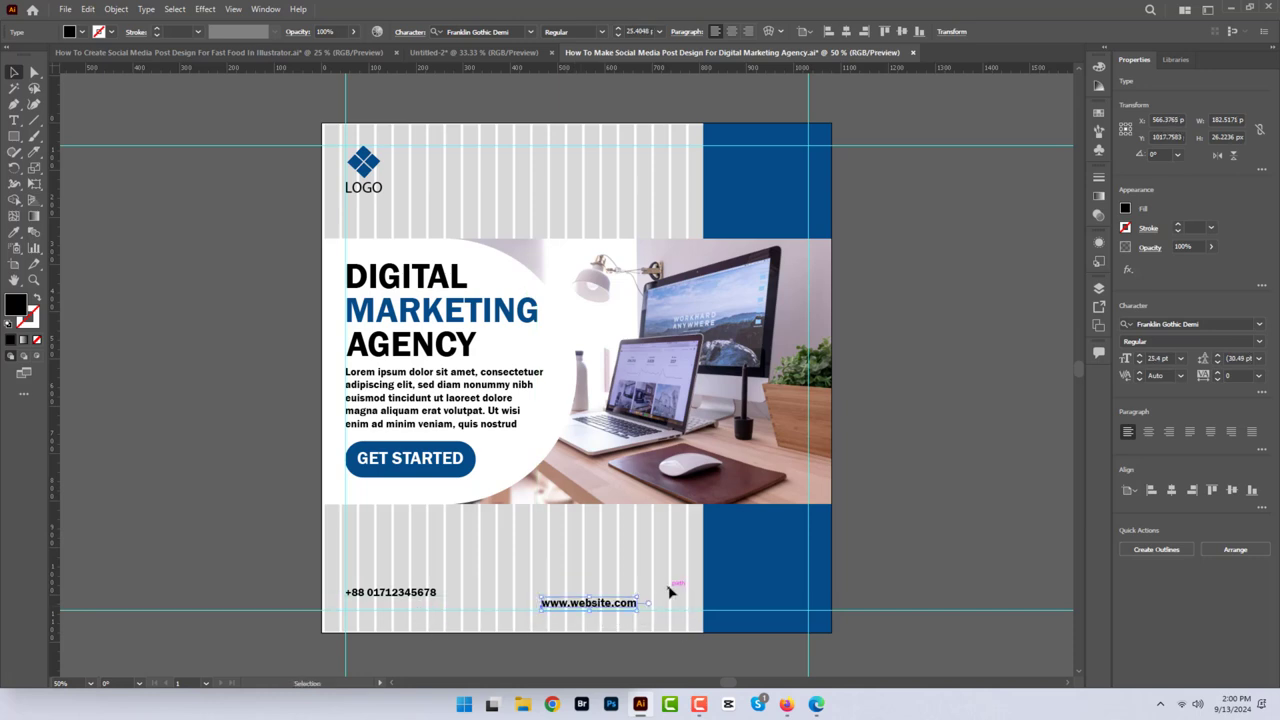
left_click_drag(403, 595, 406, 603)
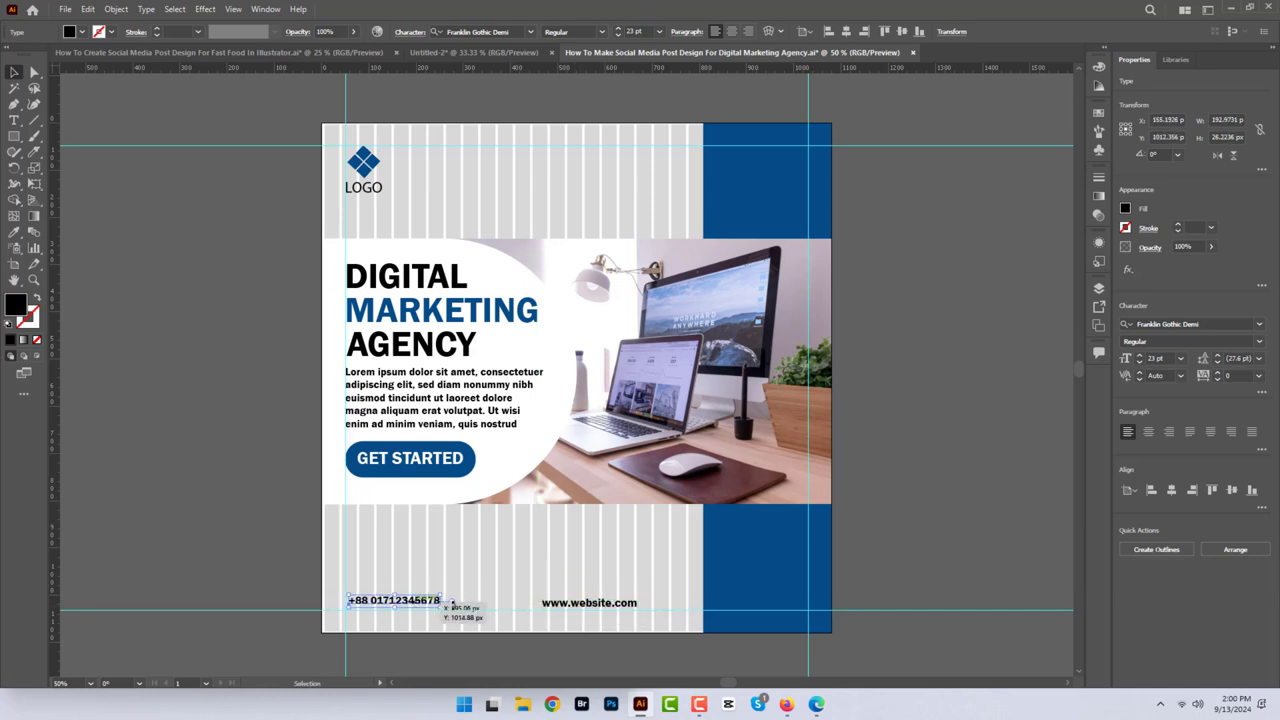
left_click_drag(595, 605, 586, 606)
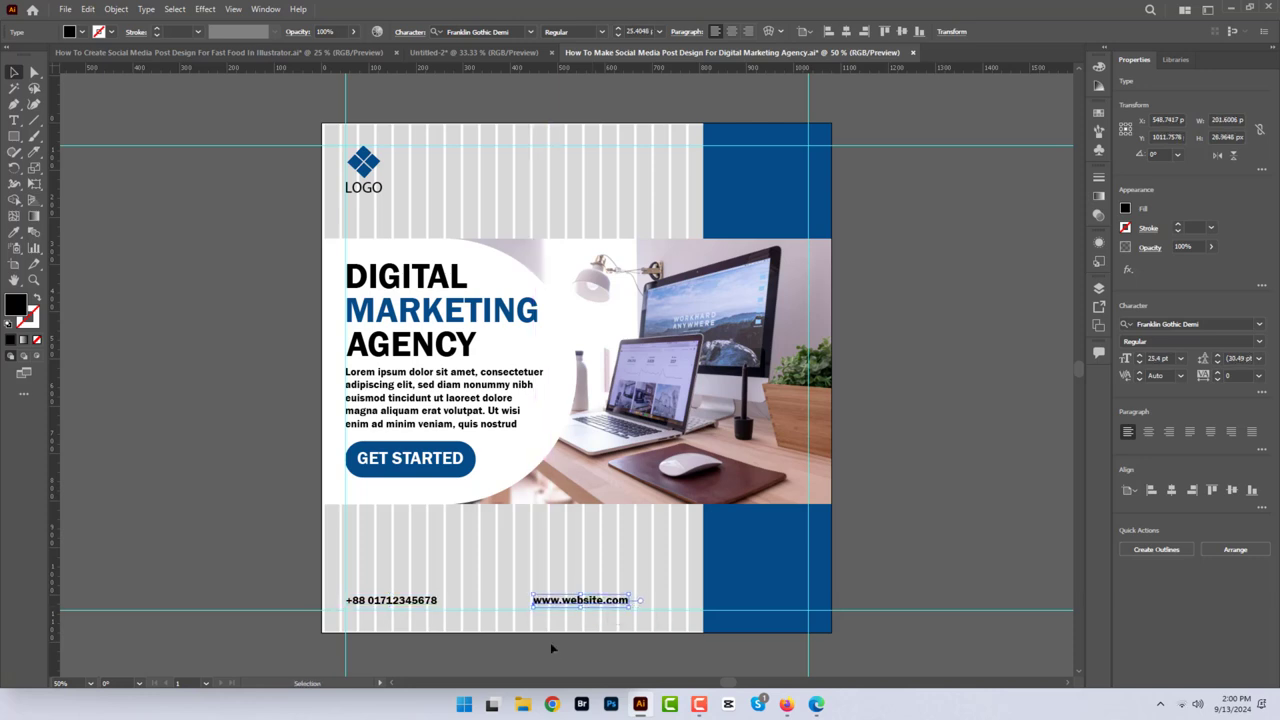
left_click(420, 602)
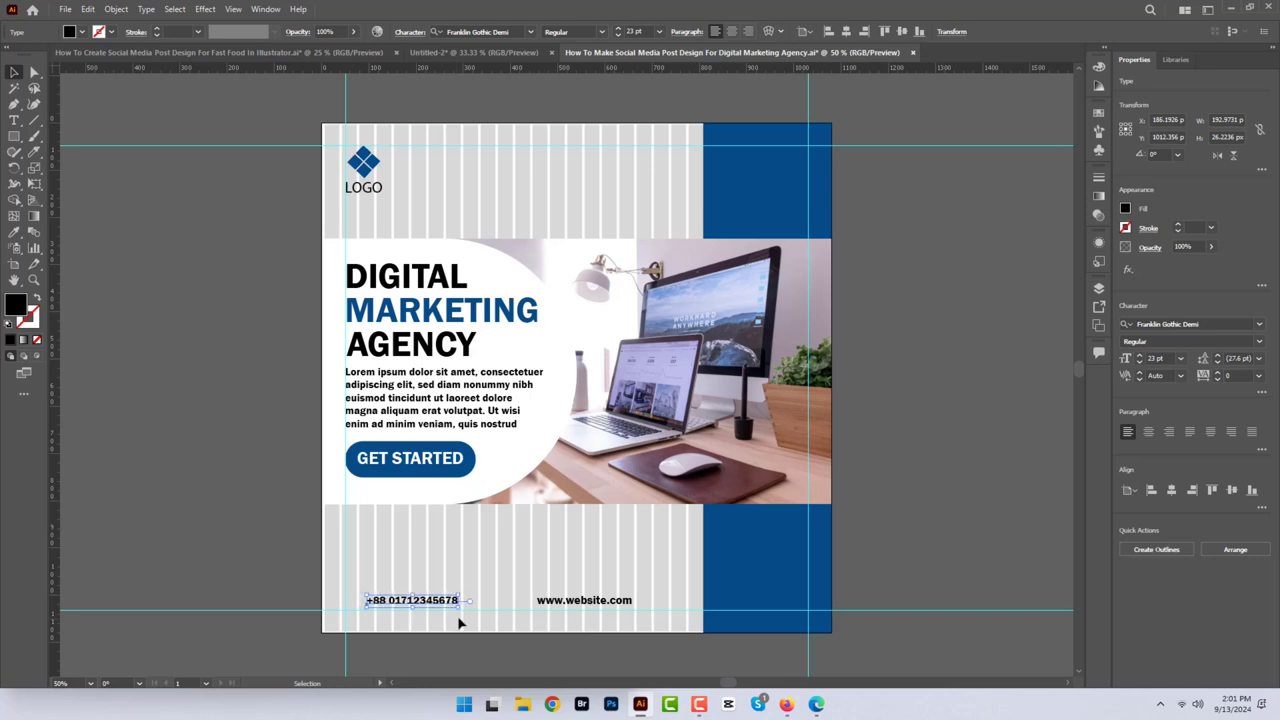
left_click_drag(452, 606, 436, 614)
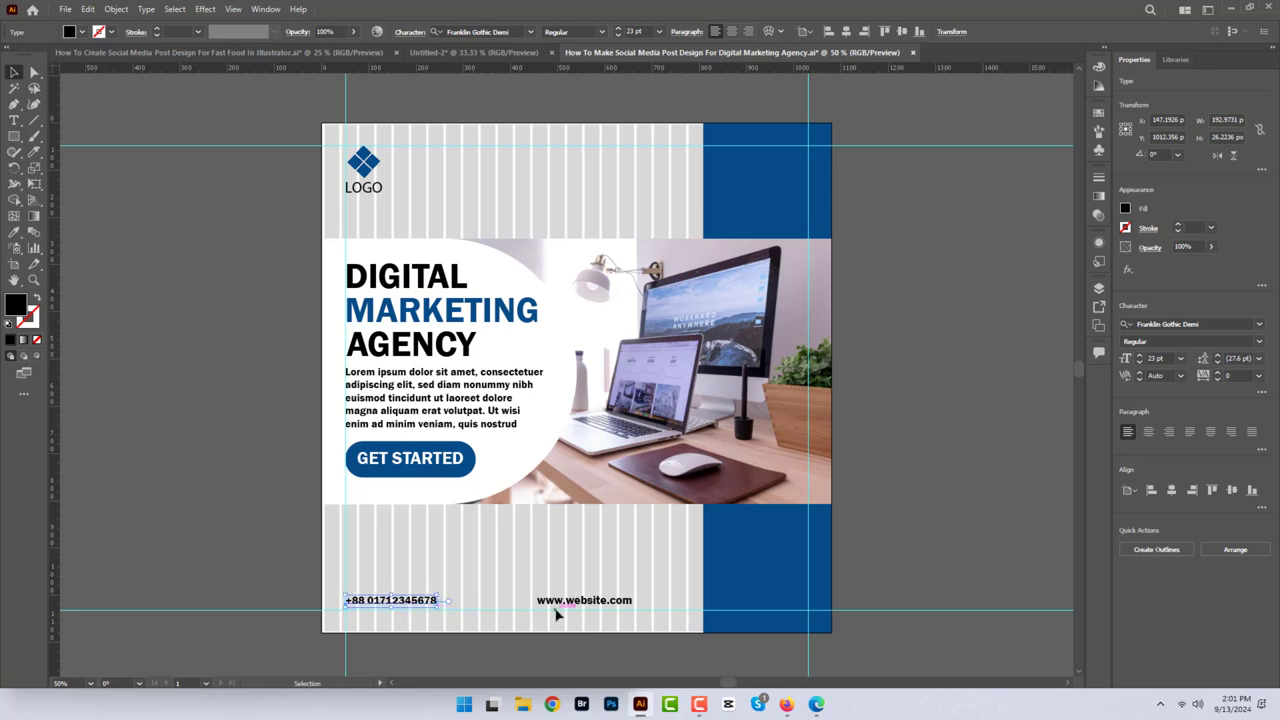
left_click(290, 604)
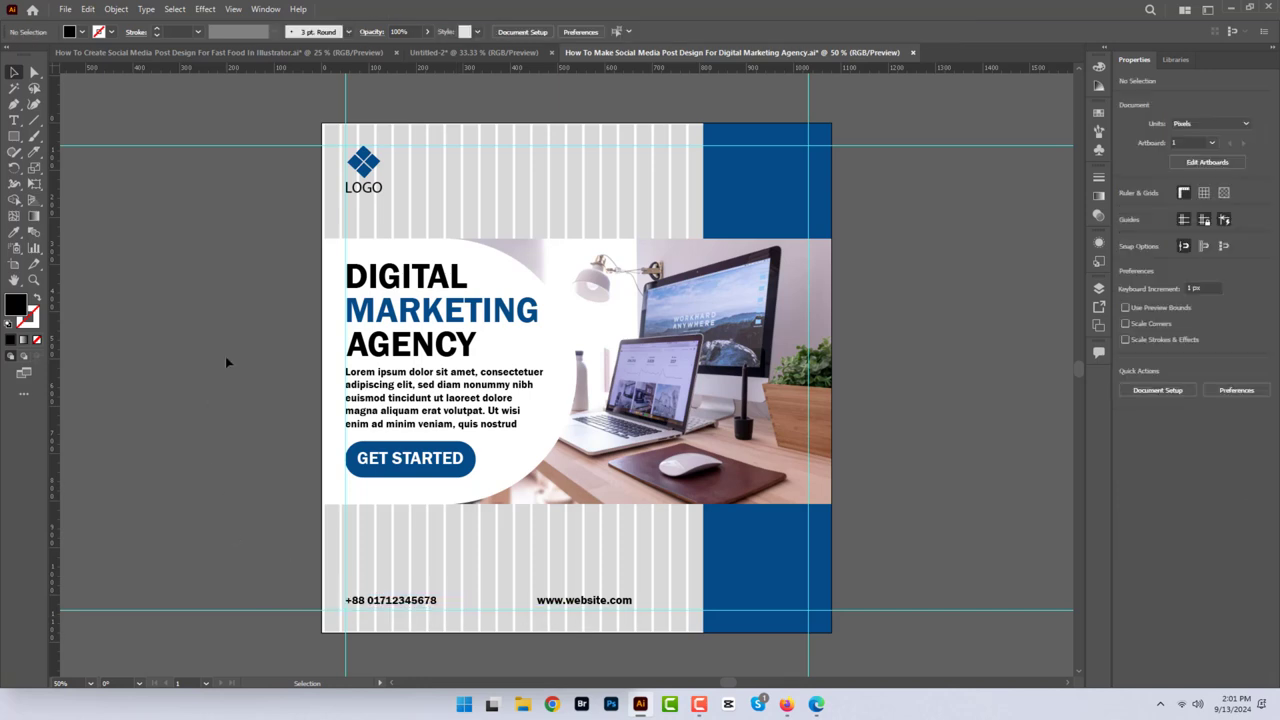
Step: Select the curved white panel, photo and text together
left_click(329, 285)
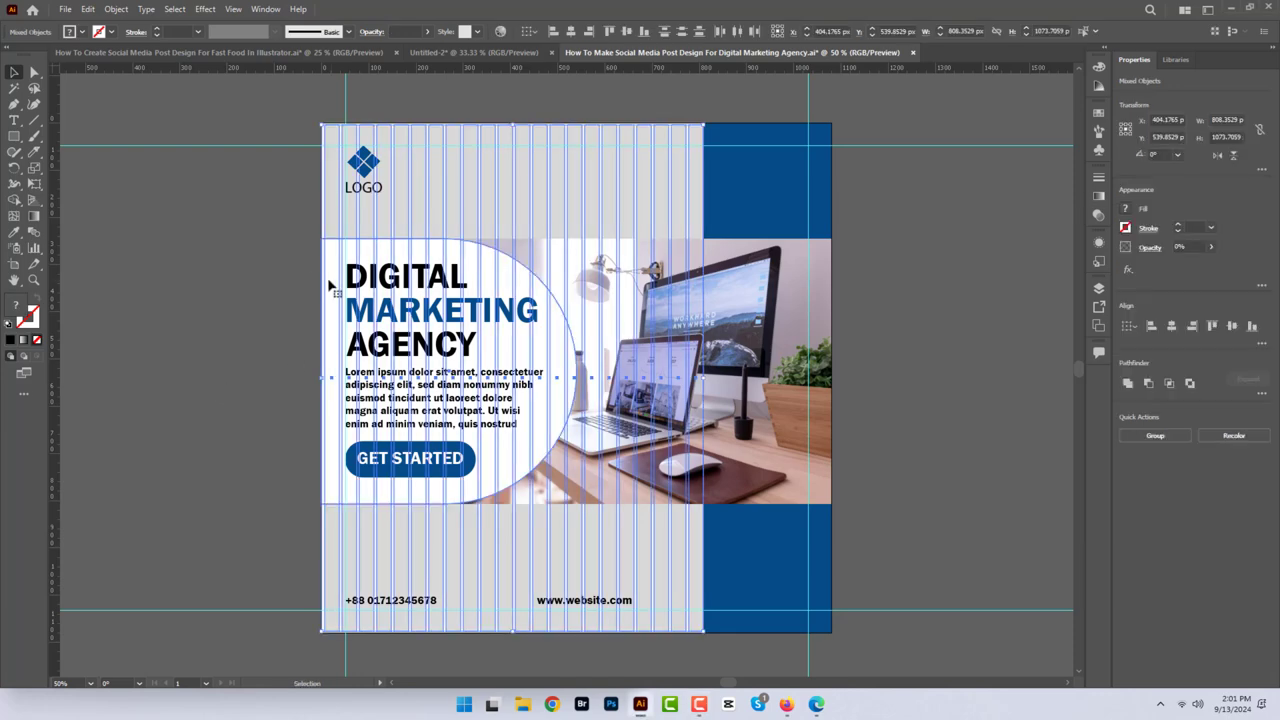
left_click(298, 117)
key("ctrl+a")
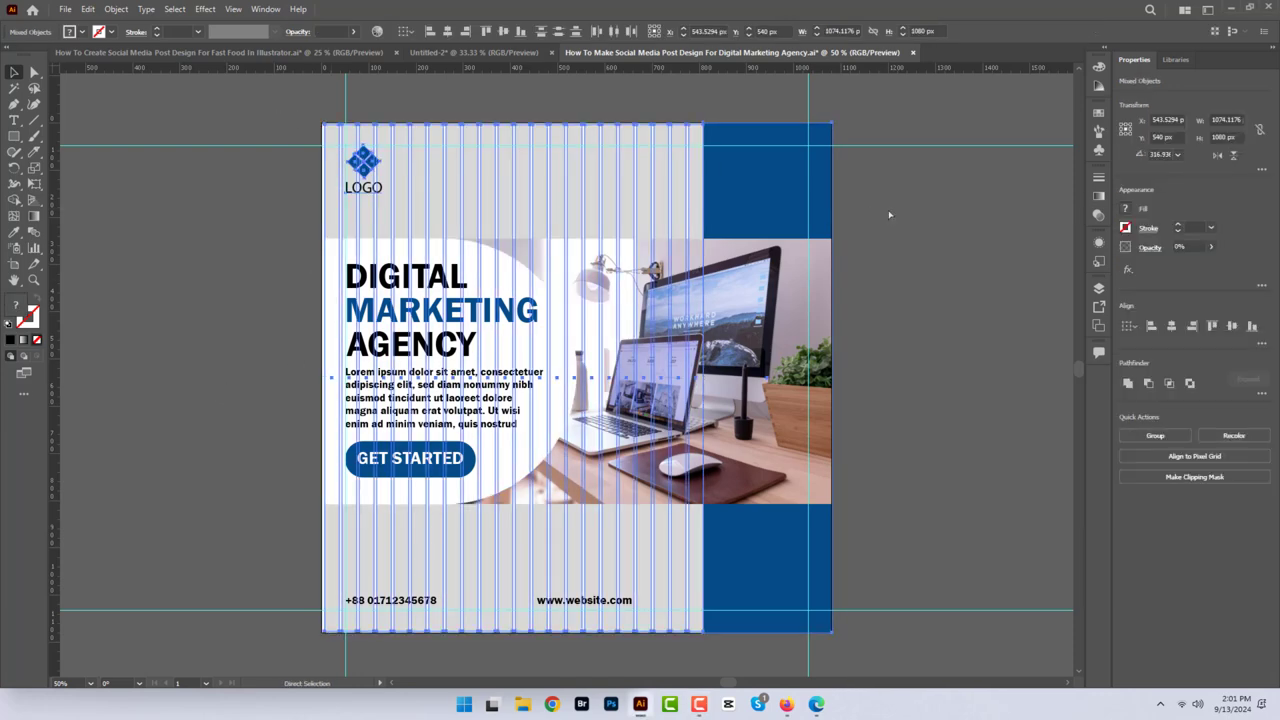
left_click(293, 557)
key("ctrl+a")
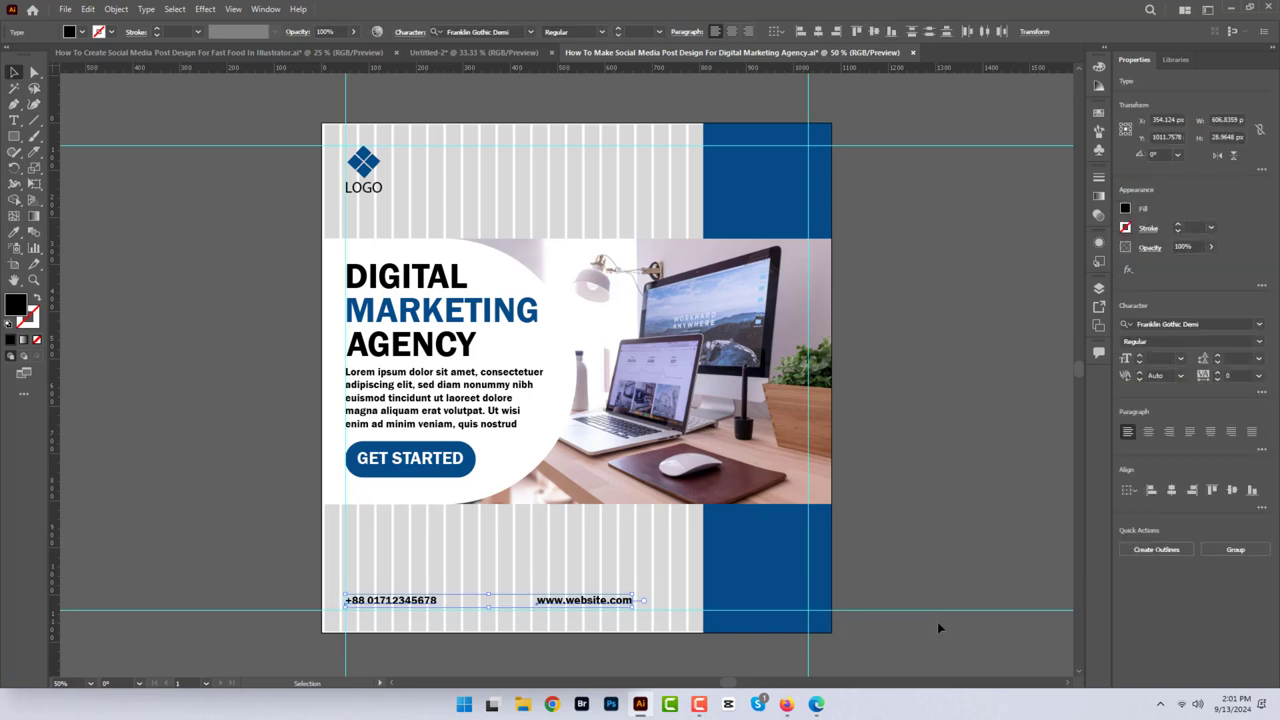
left_click(937, 621)
left_click_drag(318, 250, 849, 491)
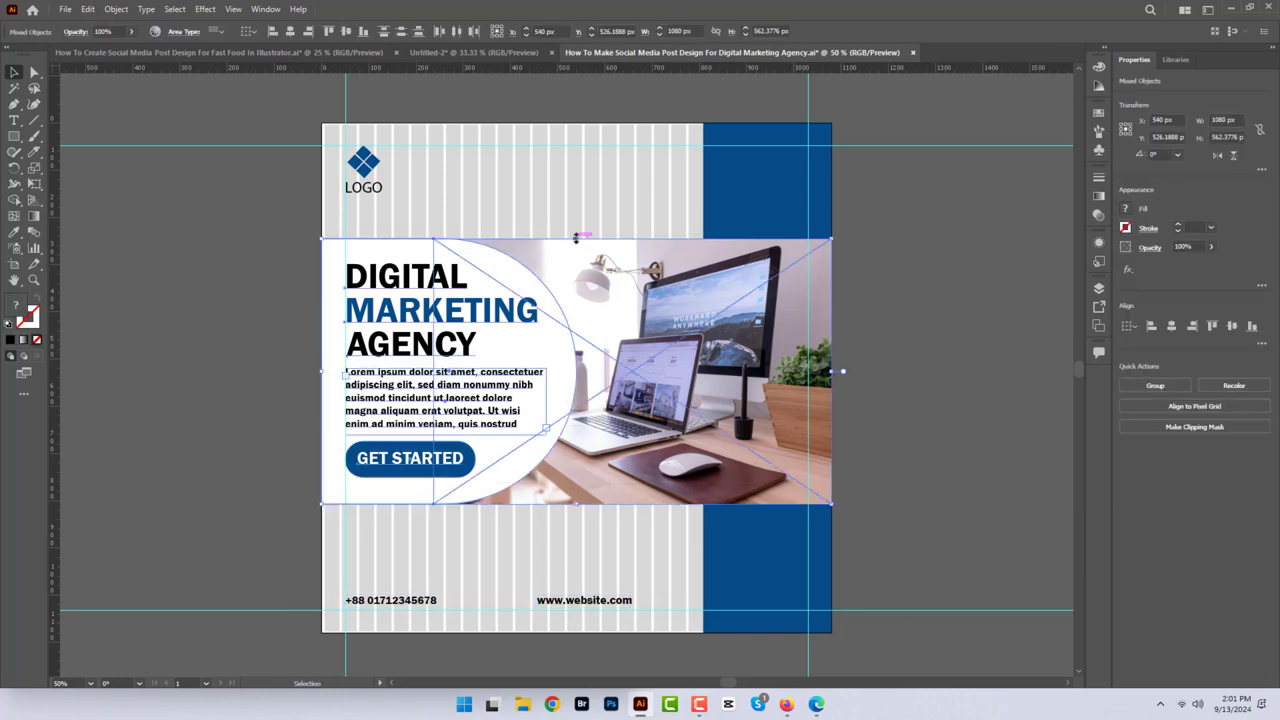
Step: Stretch the selection taller to about 1080 × 635 px, group it, and centre it vertically
left_click_drag(576, 237, 576, 222)
left_click_drag(577, 504, 577, 523)
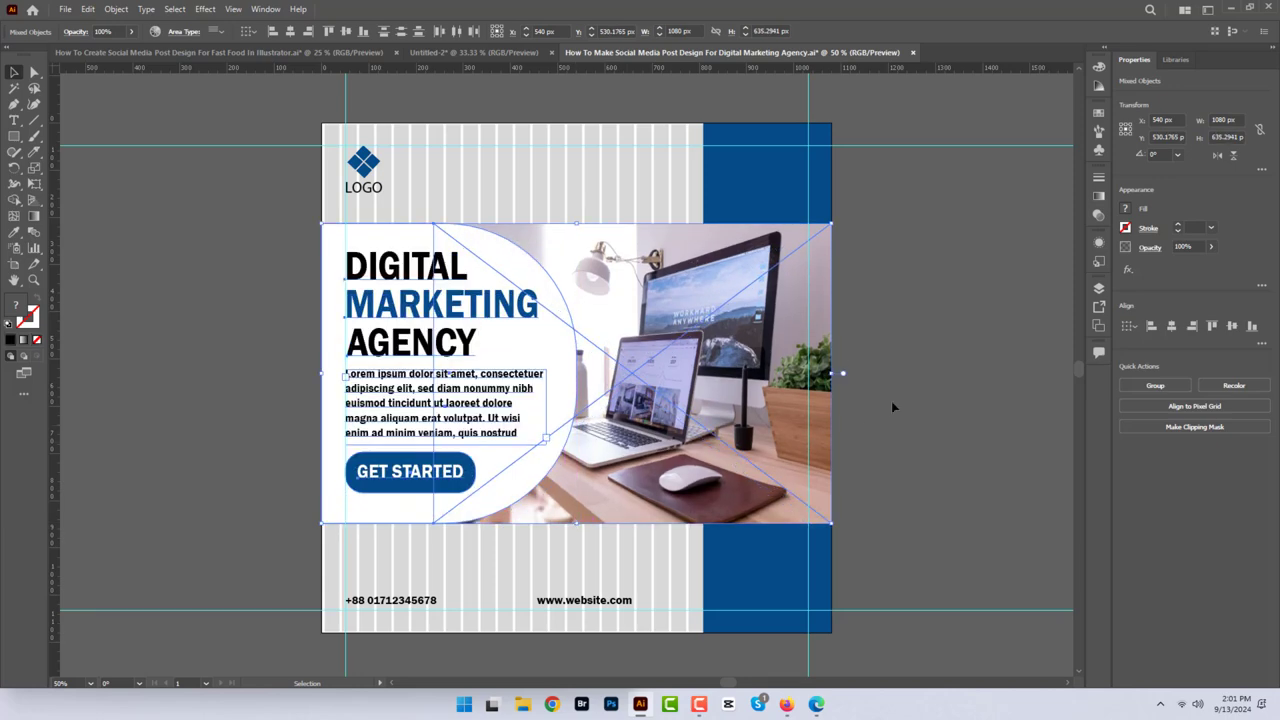
key("ctrl+g")
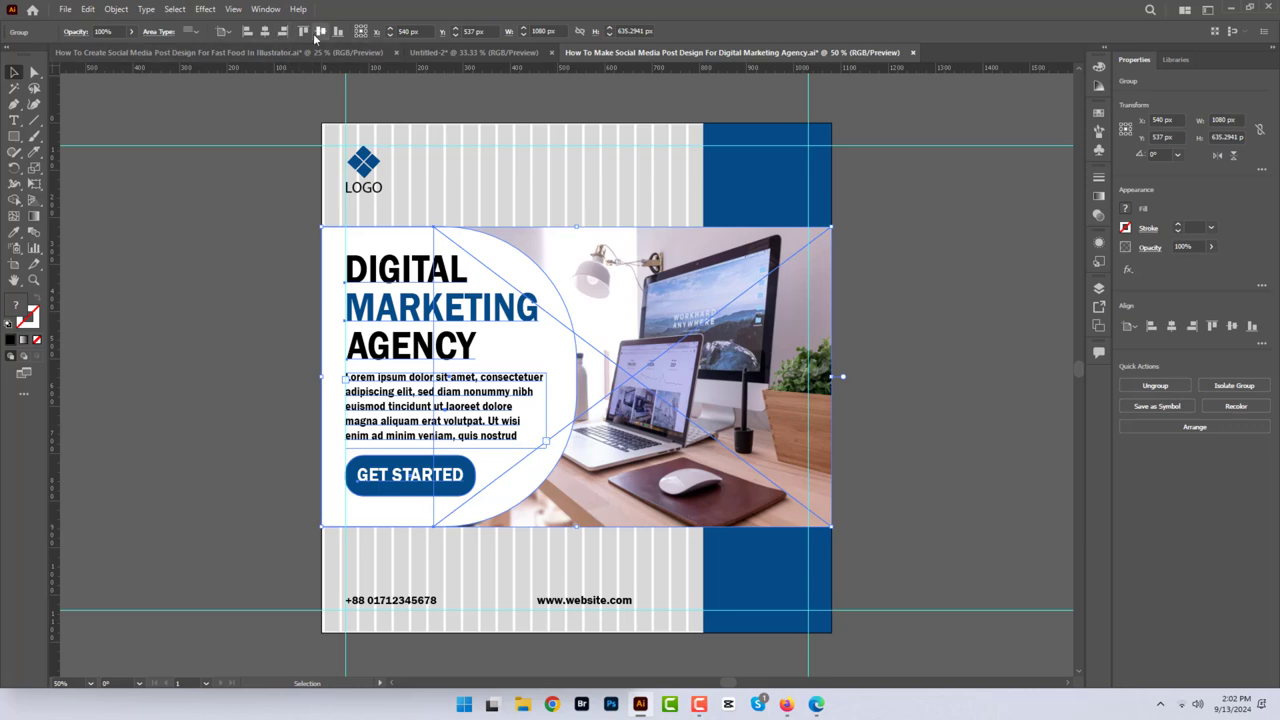
left_click(318, 33)
key("Up")
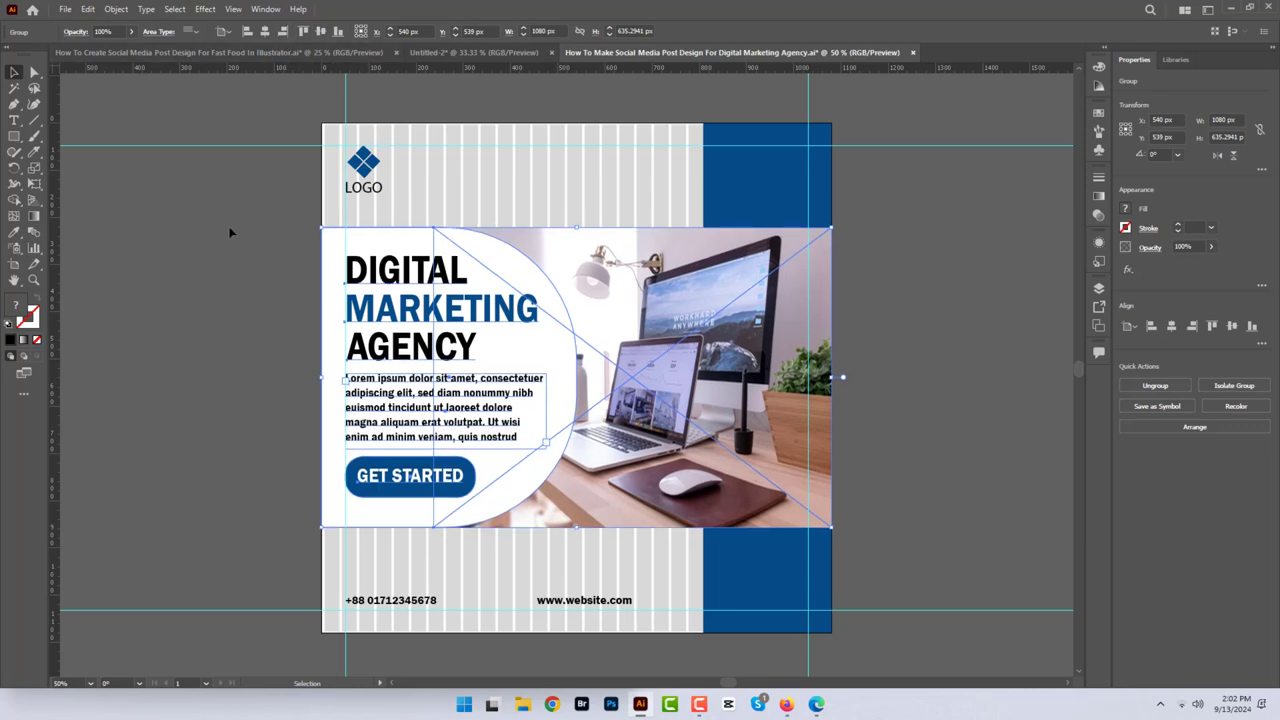
left_click(220, 394)
Step: Preview the finished agency post with View > Presentation Mode
left_click(233, 9)
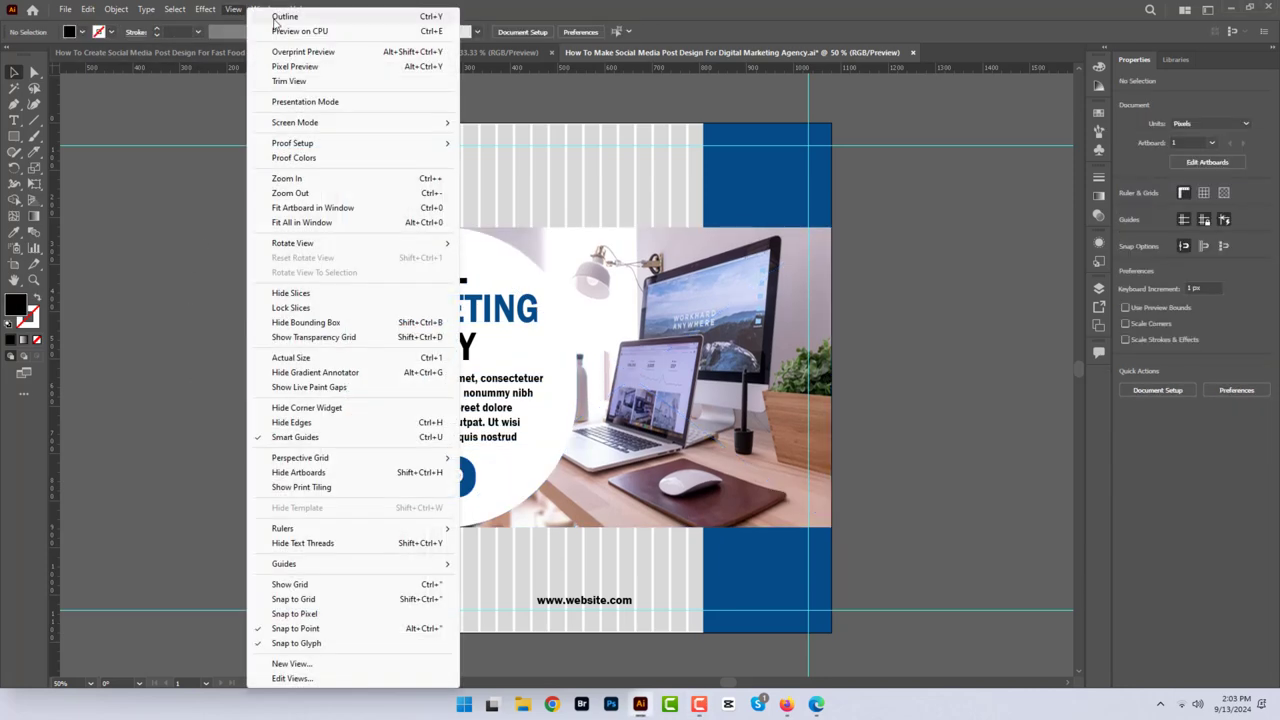
left_click(327, 104)
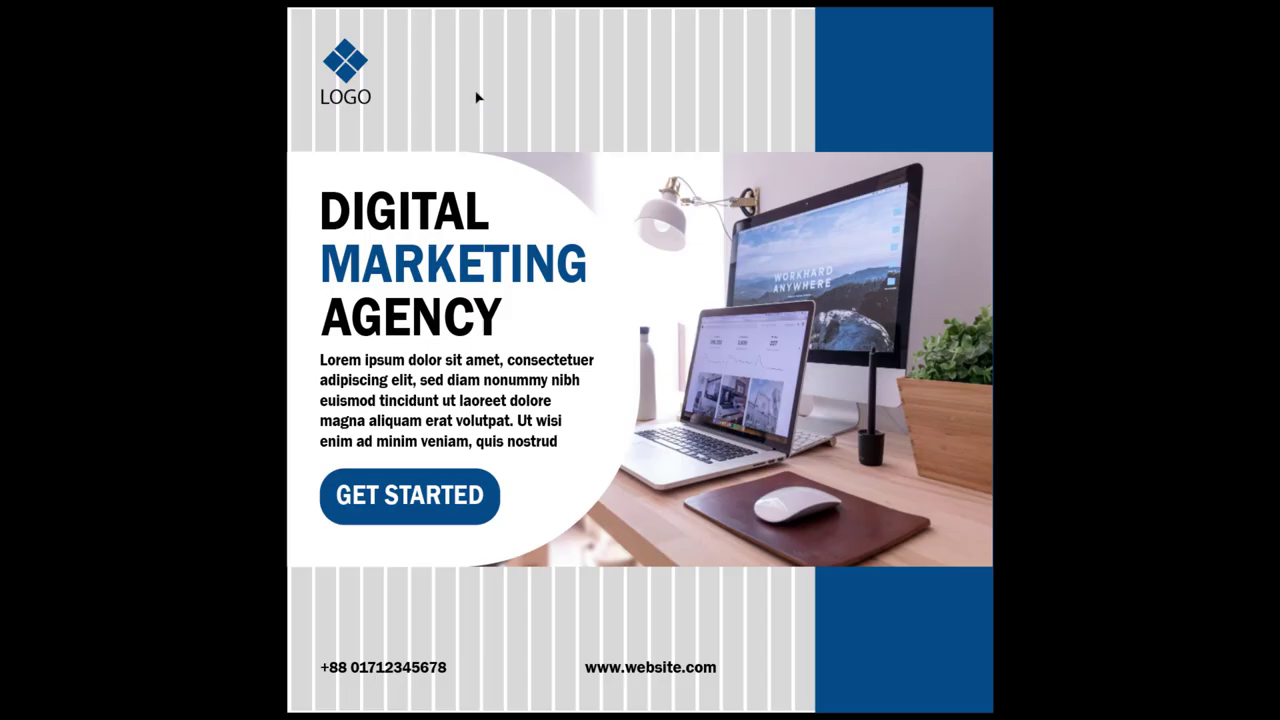